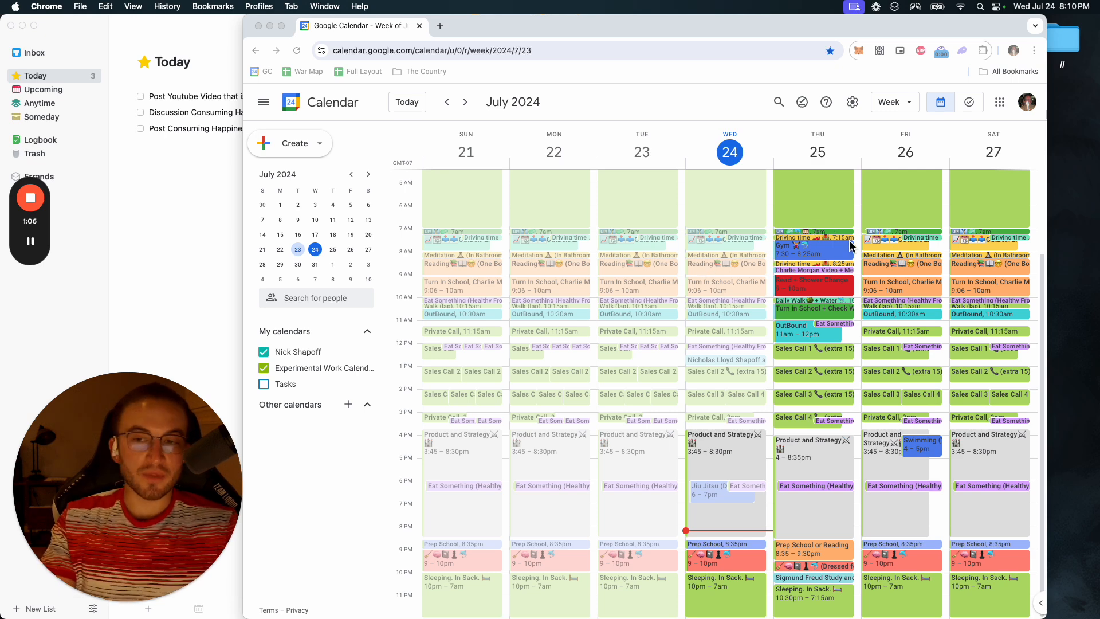
scroll(854, 252, up, 3)
scroll(857, 254, down, 3)
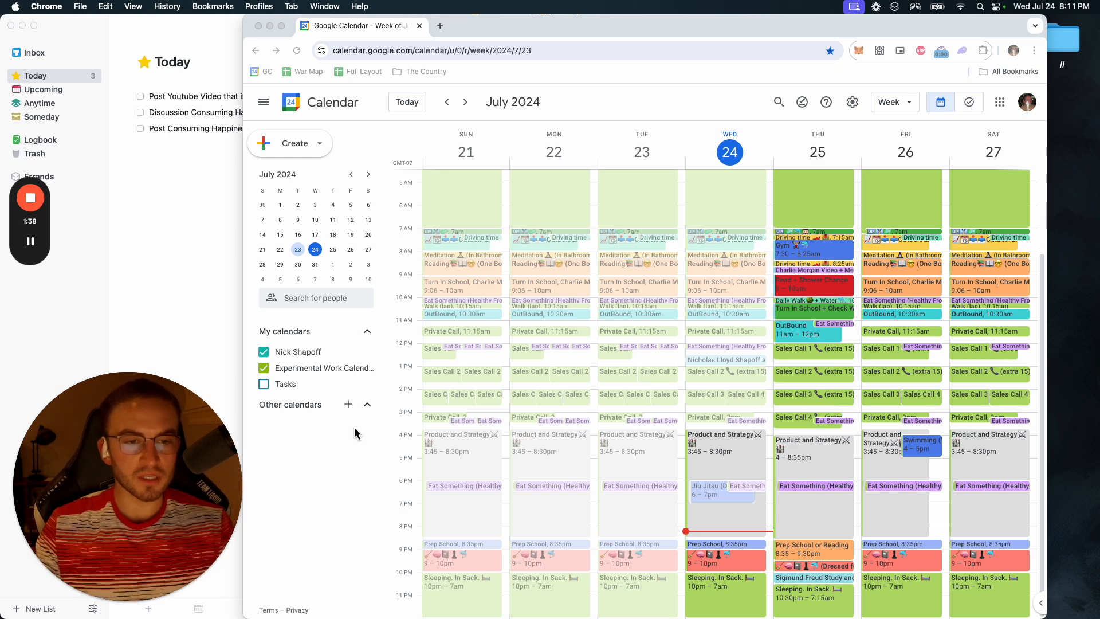
Step: Start creating a new calendar and name it "Good Looking Calendar"
click(349, 406)
click(351, 411)
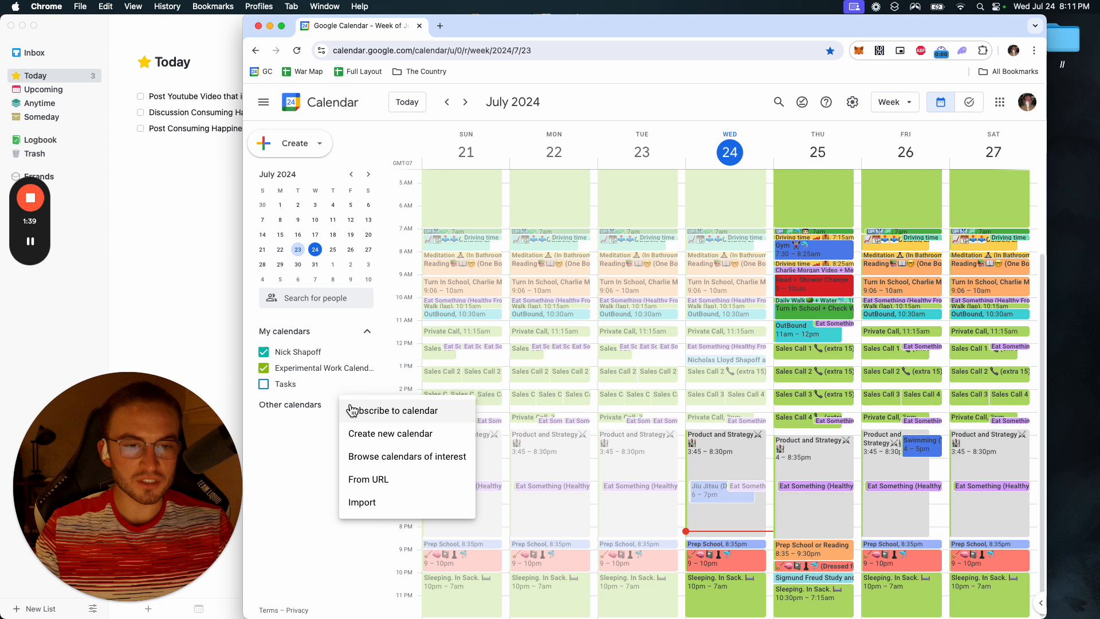
click(368, 433)
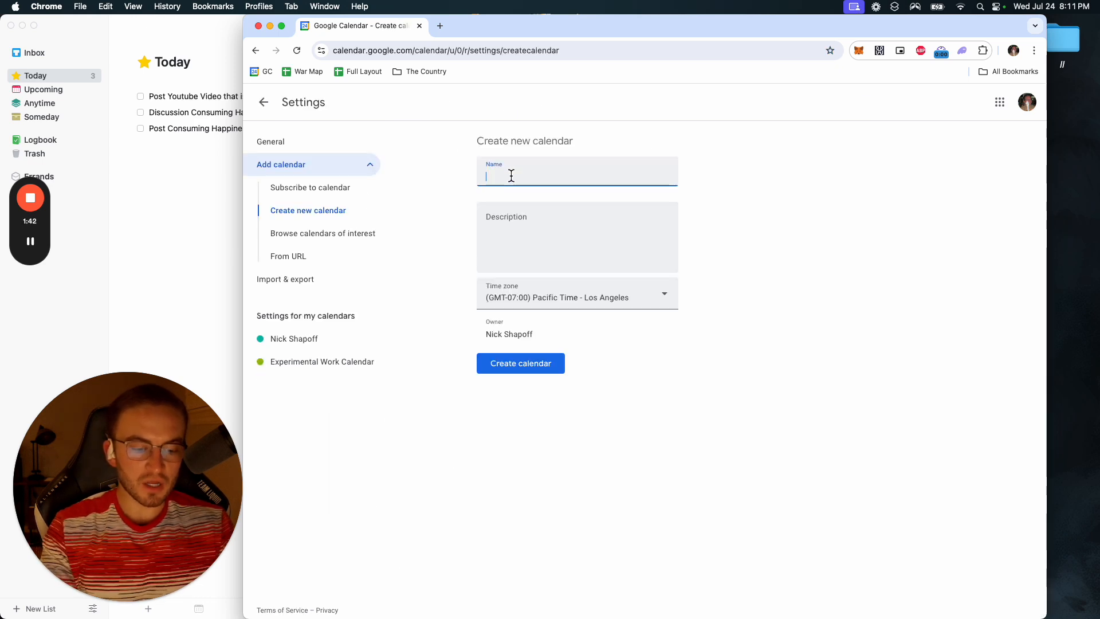
text(Good Loo)
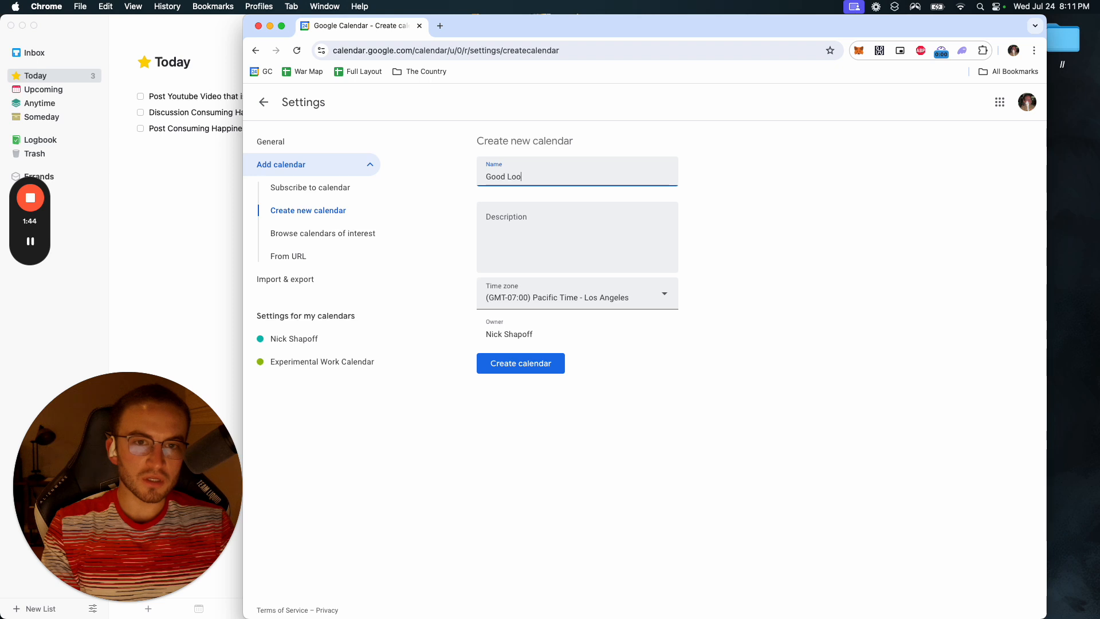
text(king Calendar)
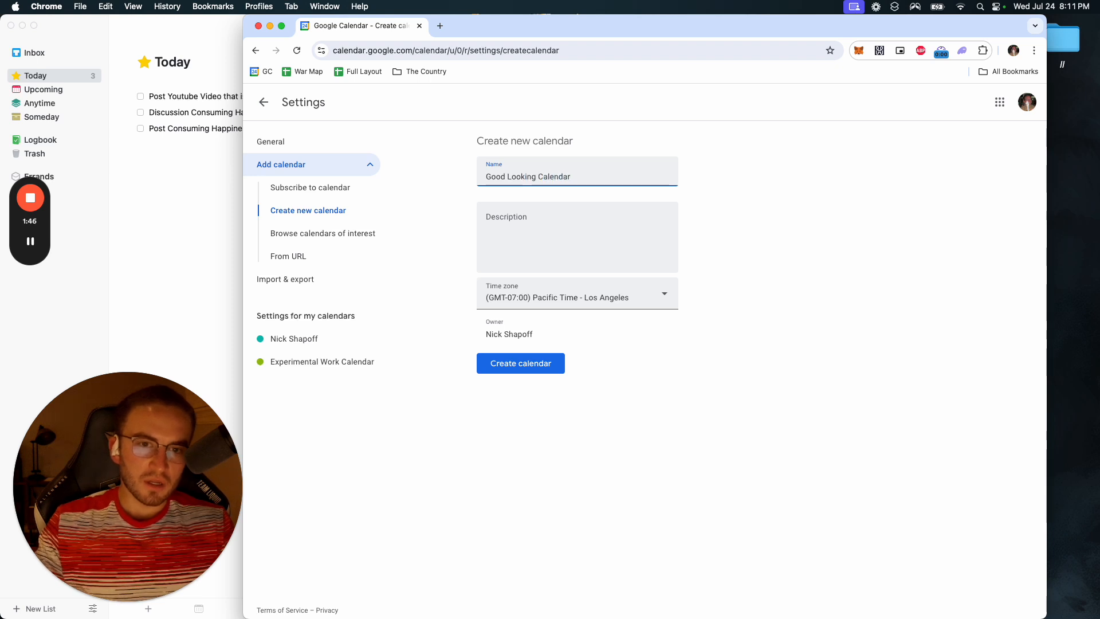
Step: Enter the description "Calendar for Great Activities and making things happen. Memories as well." and create the calendar
click(538, 231)
text(Calendar f)
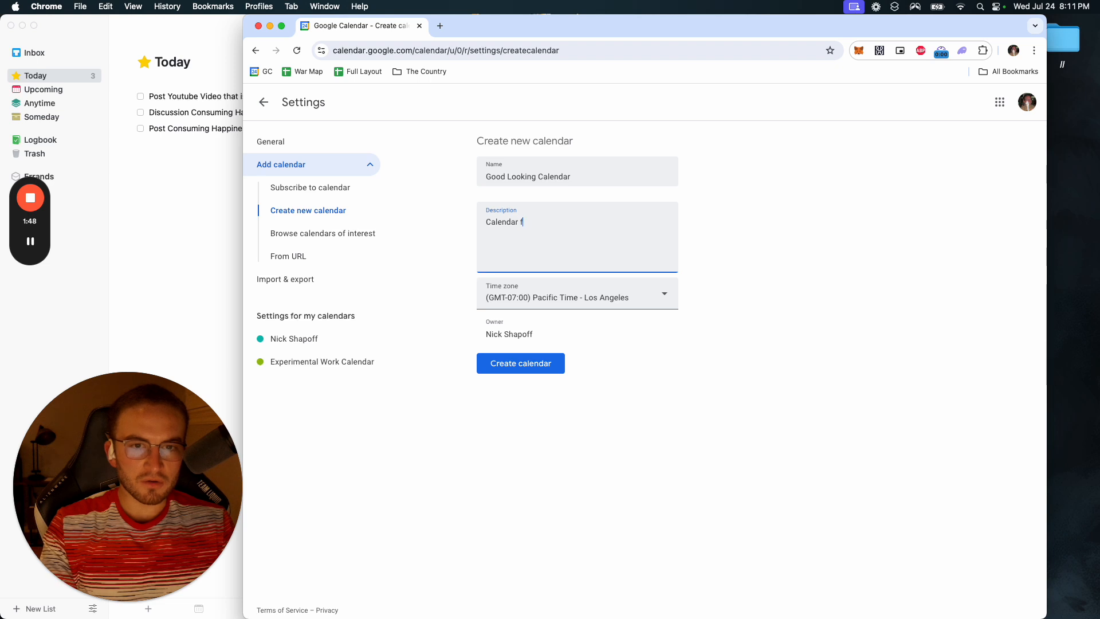
text(or Great Activ)
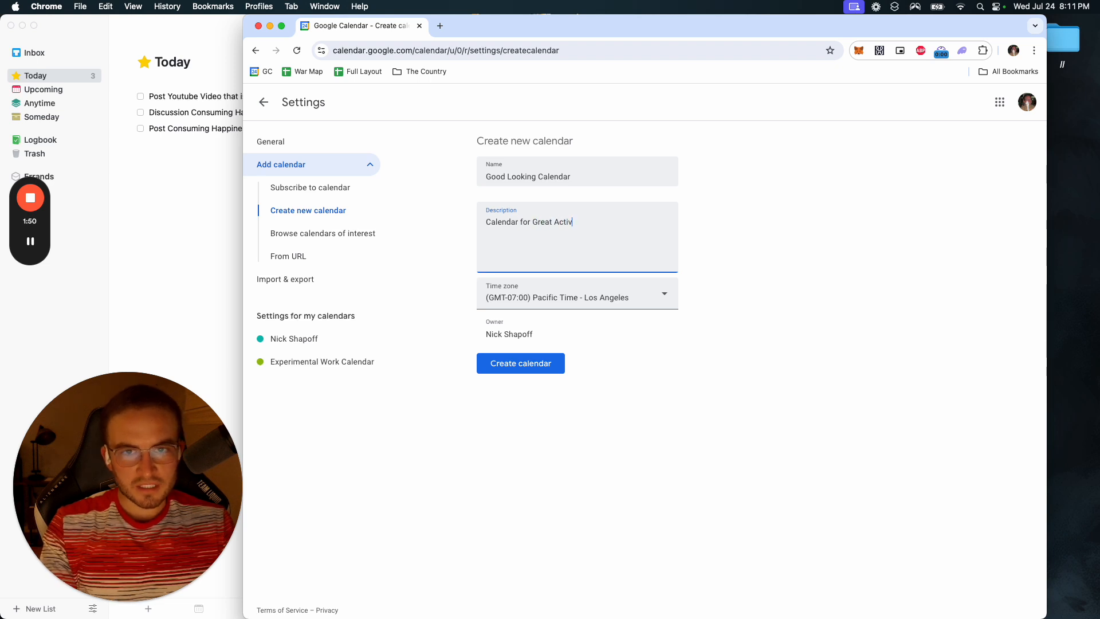
text(ities and making )
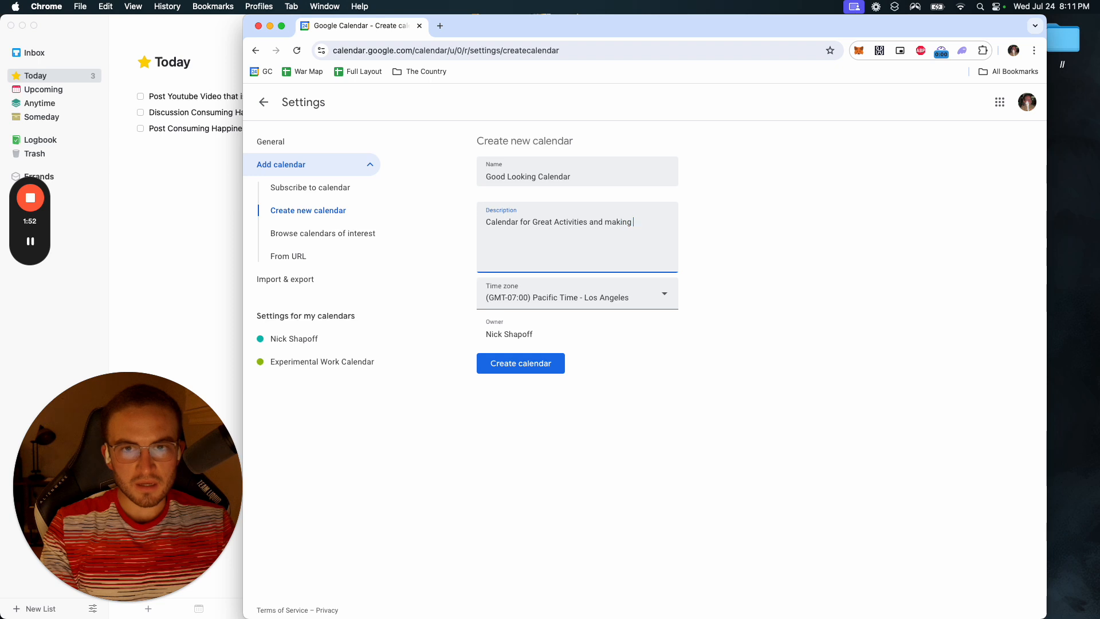
text(things happen. )
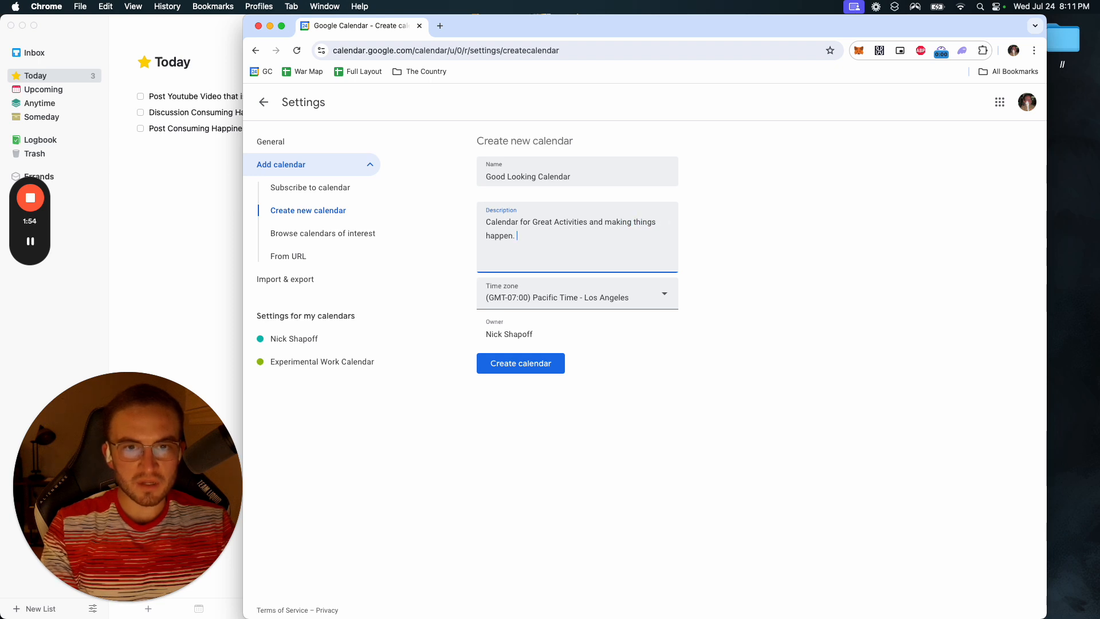
text(Memories as well.)
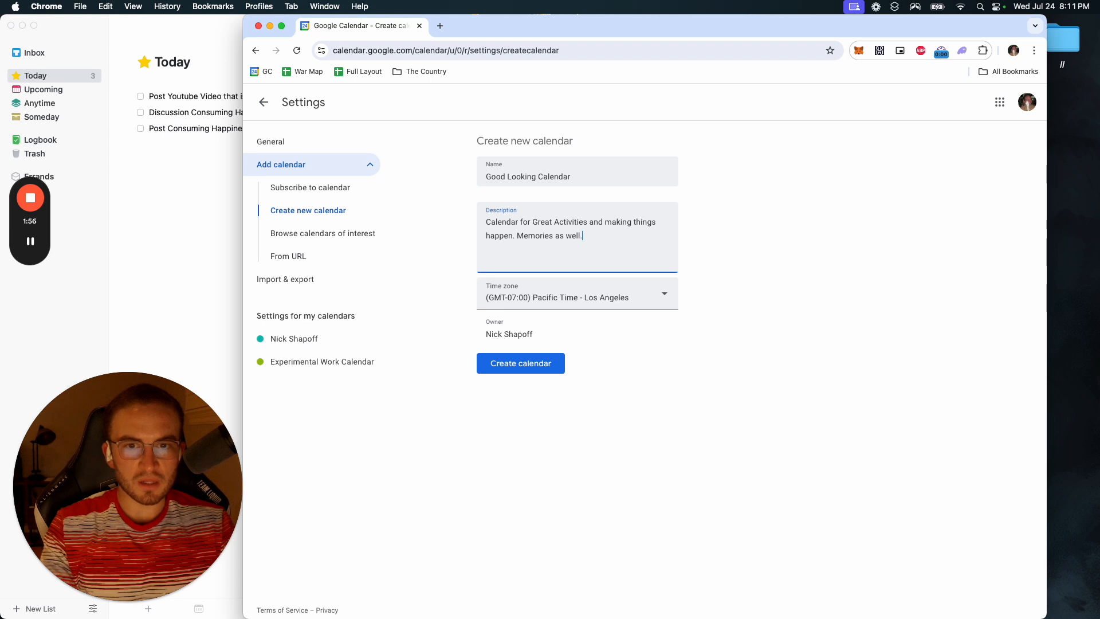
click(509, 369)
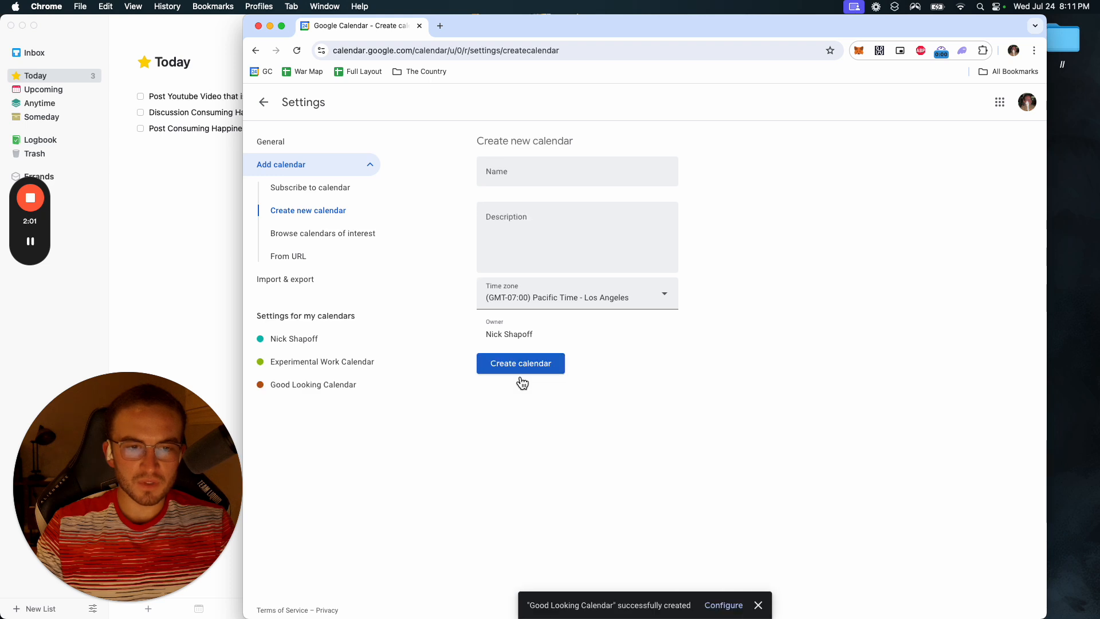
Step: Return to the week view and hide the Experimental Work Calendar and the owner's personal calendar
click(335, 385)
click(263, 102)
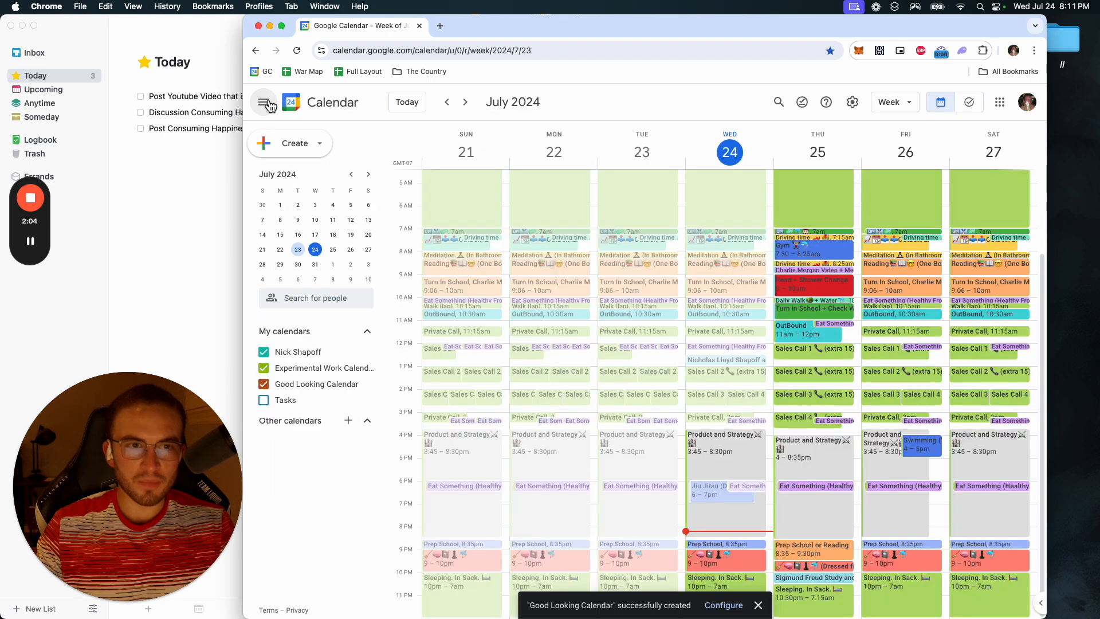
click(264, 367)
click(264, 352)
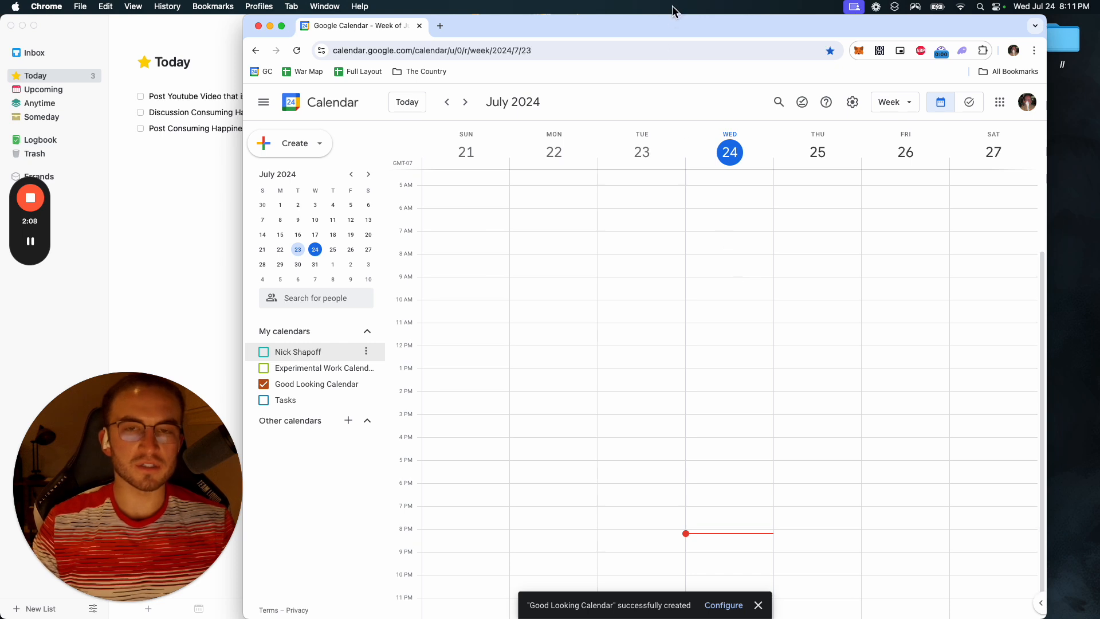
Step: Draft a new event on Wednesday, July 24 spanning 1:00am to 9:45am
drag(679, 20, 512, 20)
scroll(562, 212, up, 5)
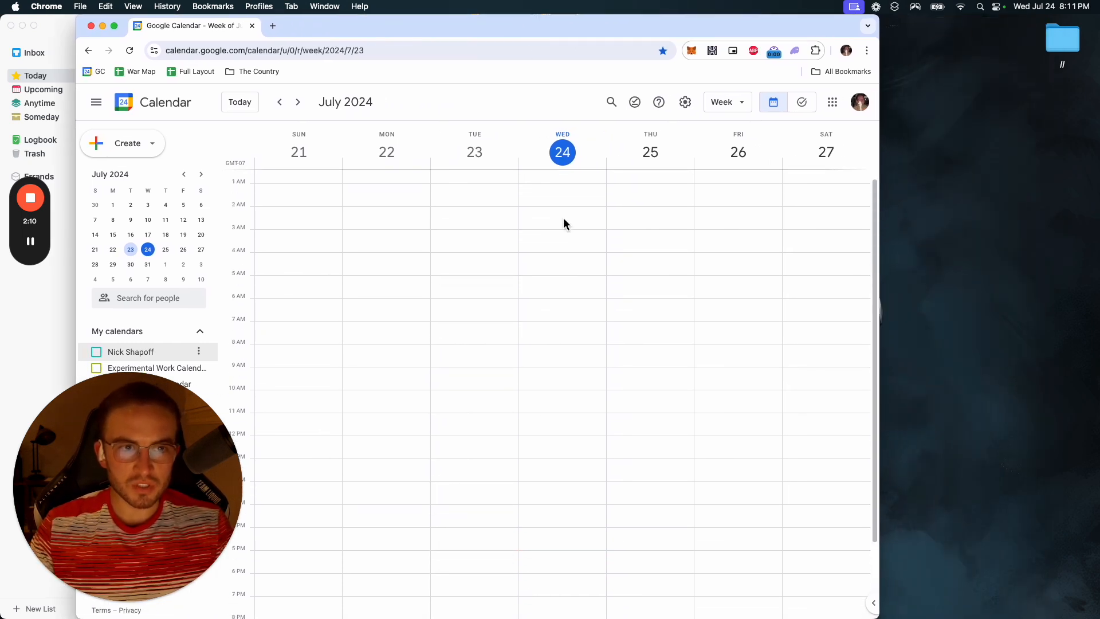
scroll(573, 257, down, 4)
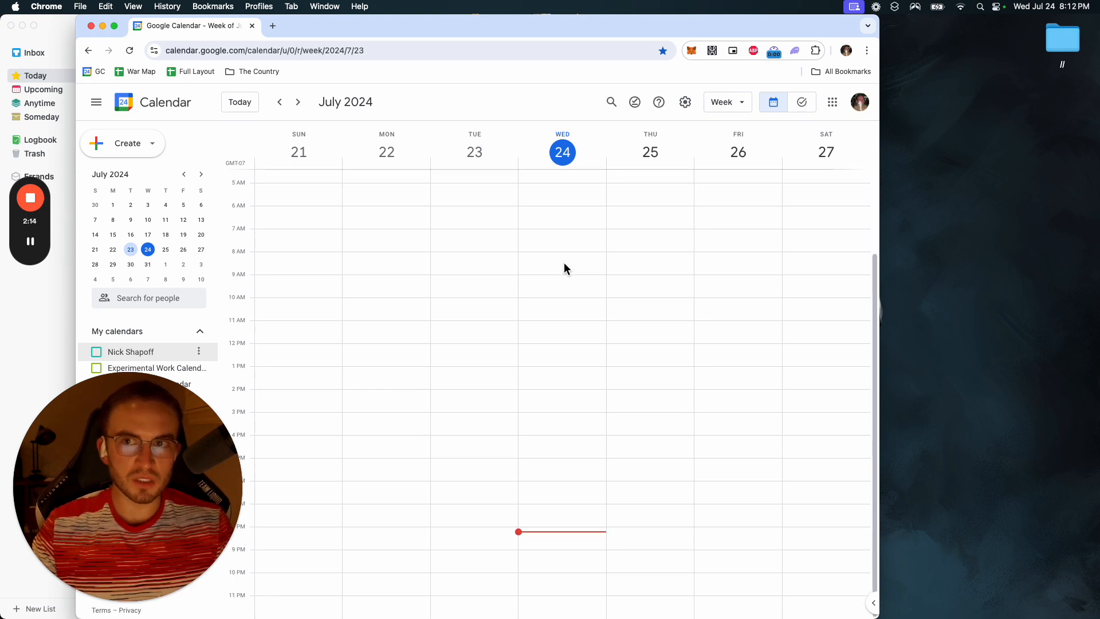
scroll(553, 225, up, 4)
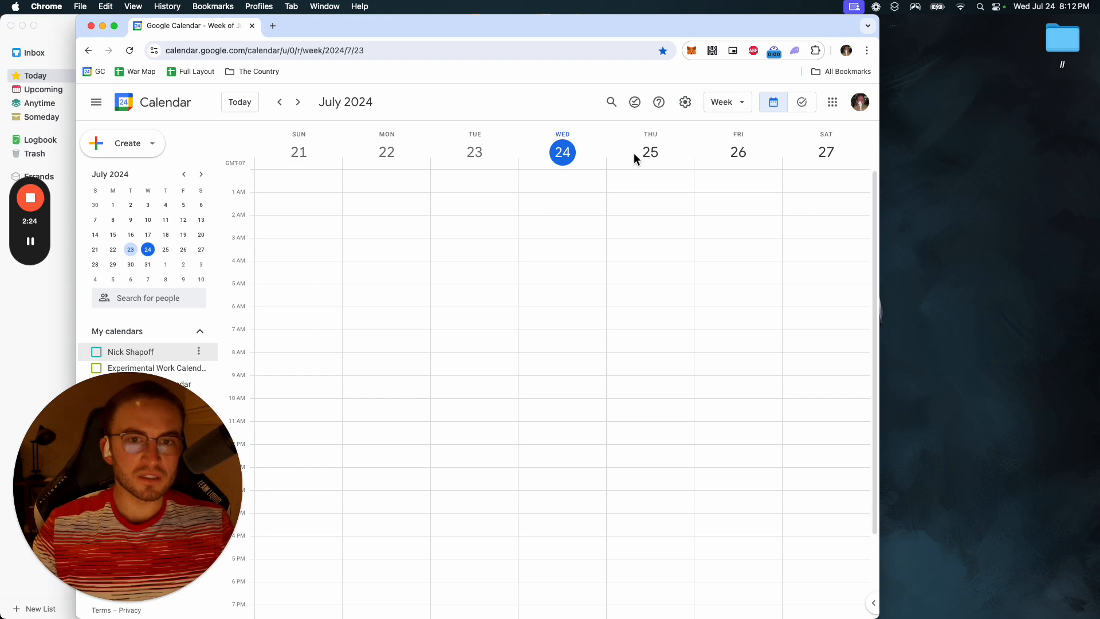
click(539, 197)
drag(547, 200, 573, 393)
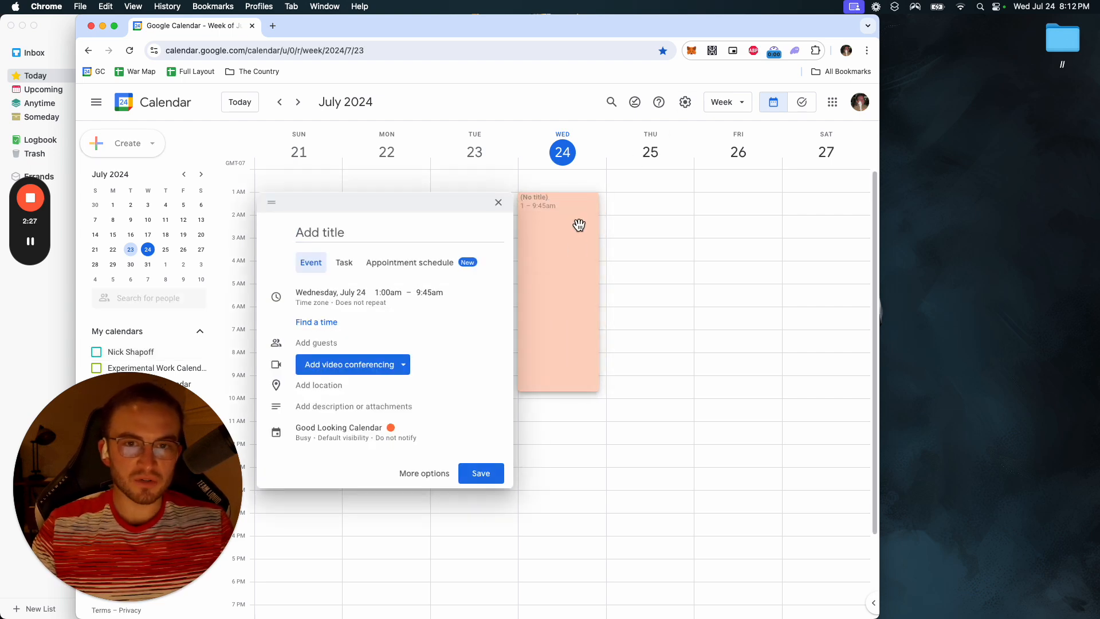
Step: Set the draft event's start time to 10:30pm
click(389, 295)
text(10)
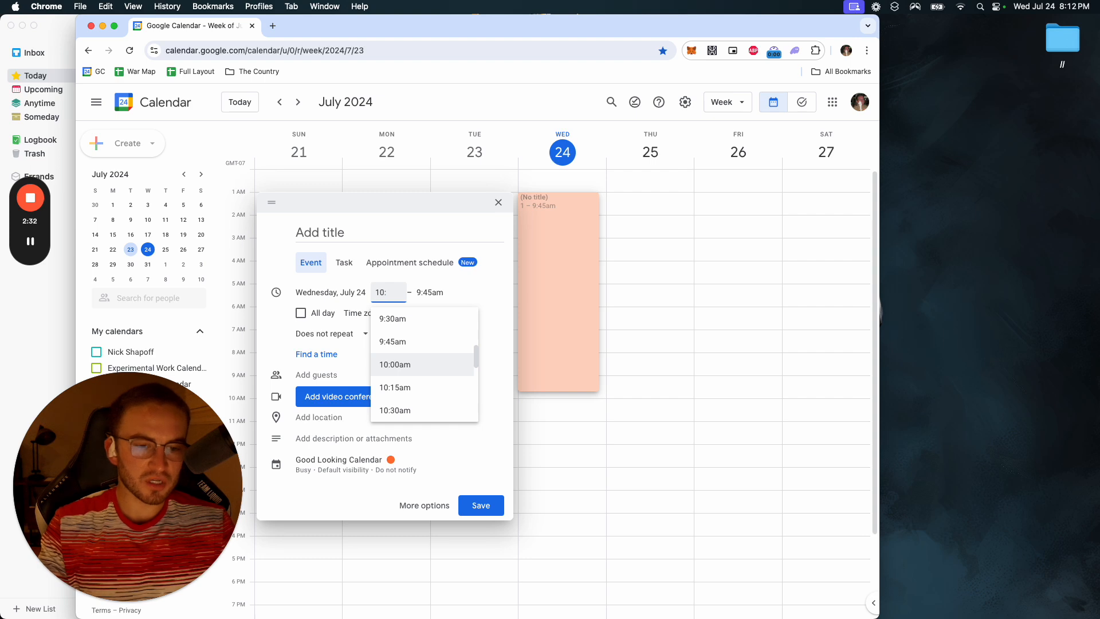
text(:)
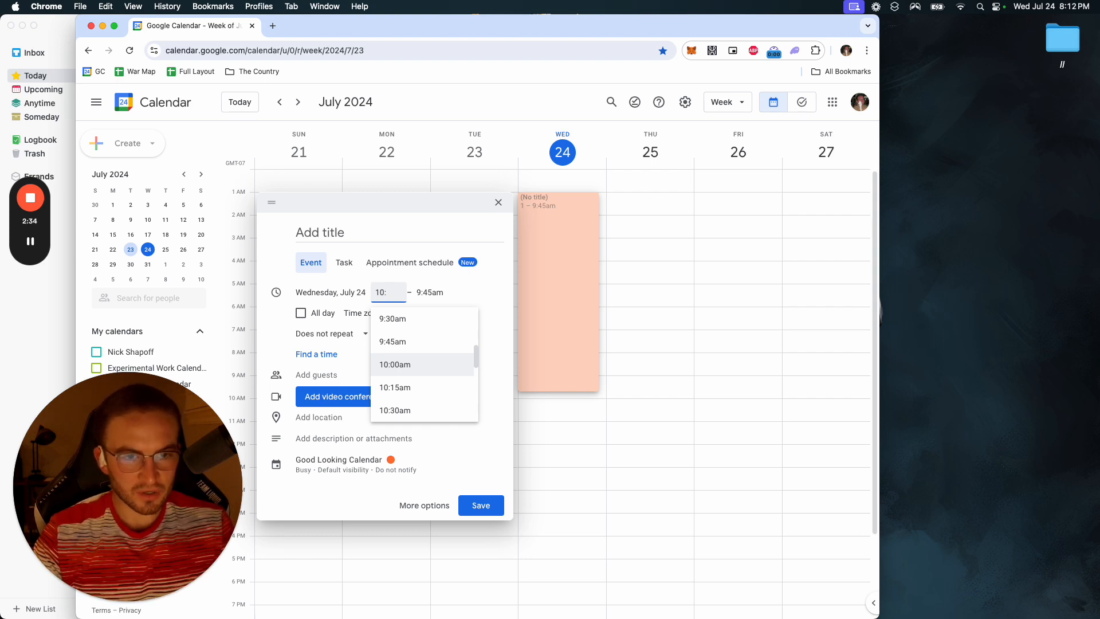
text(30)
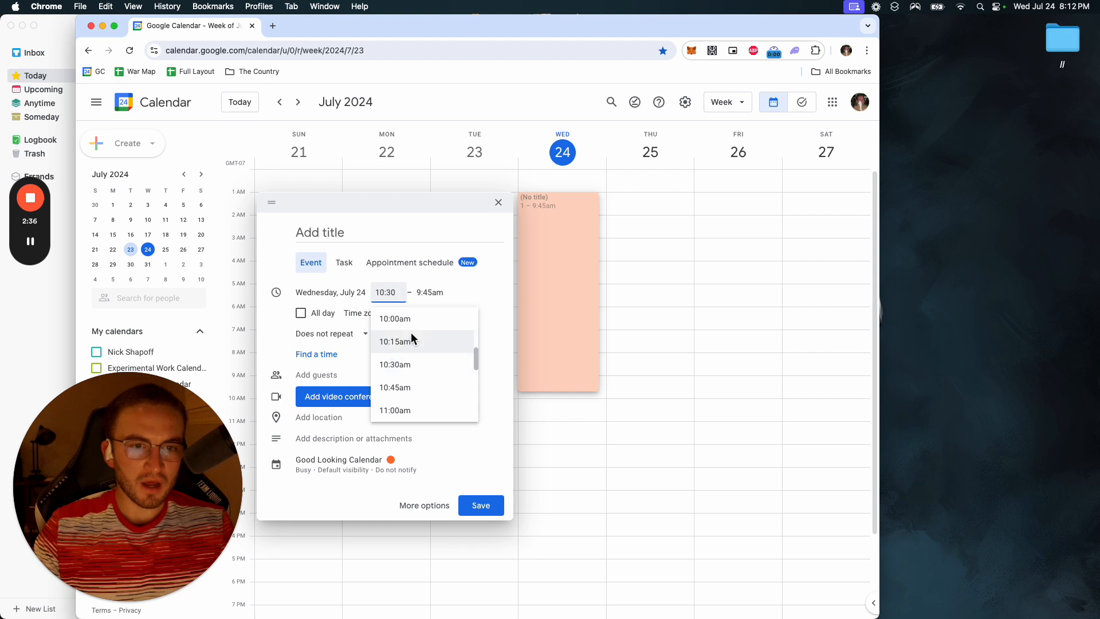
text(pm)
key(Return)
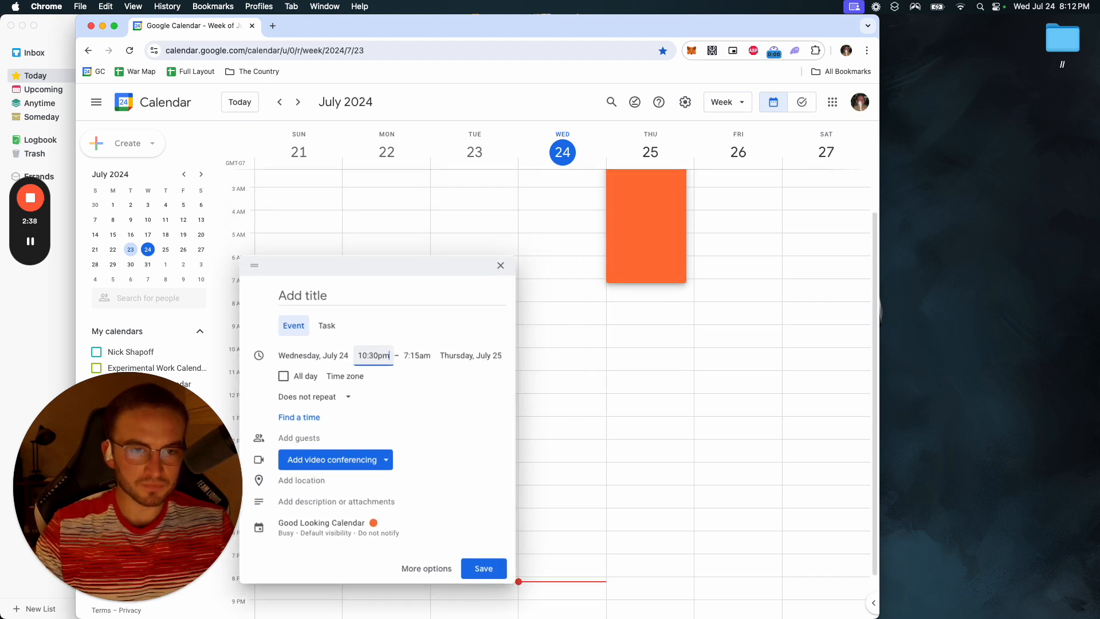
click(426, 357)
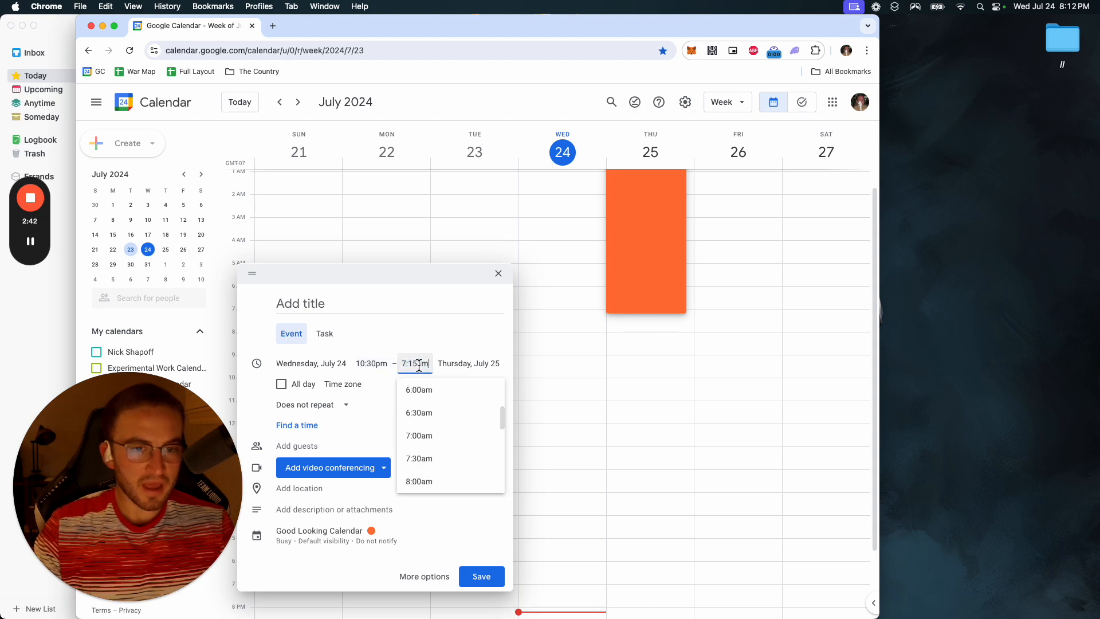
Step: Title the event "Optimal Sleep" and append the zzz emoji found by searching for "sleep"
click(368, 305)
text(Optimal )
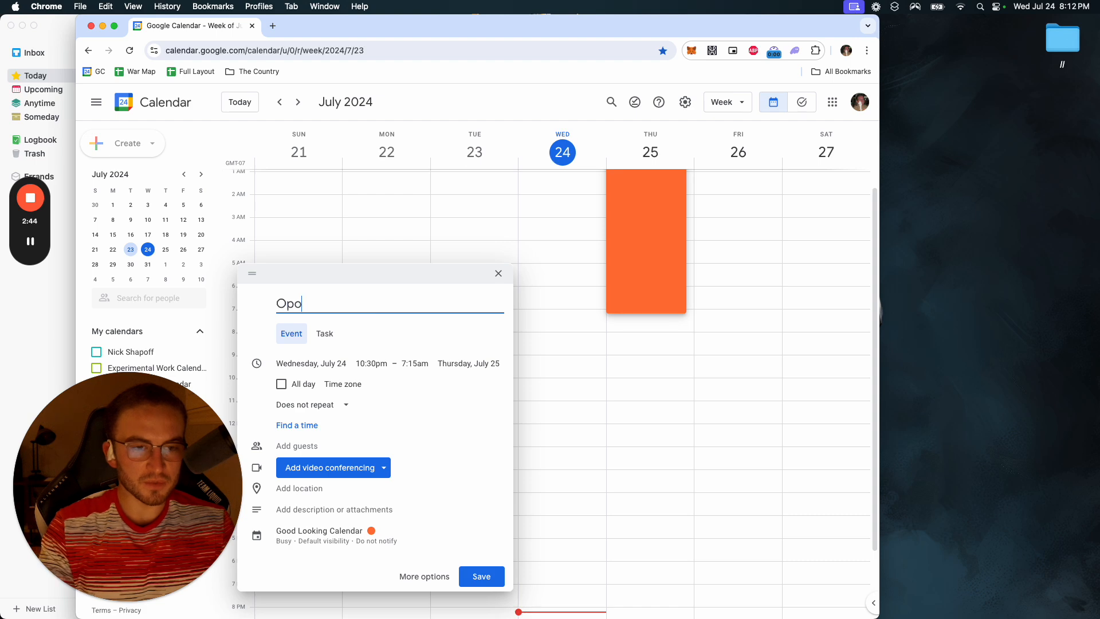
text(Sleep)
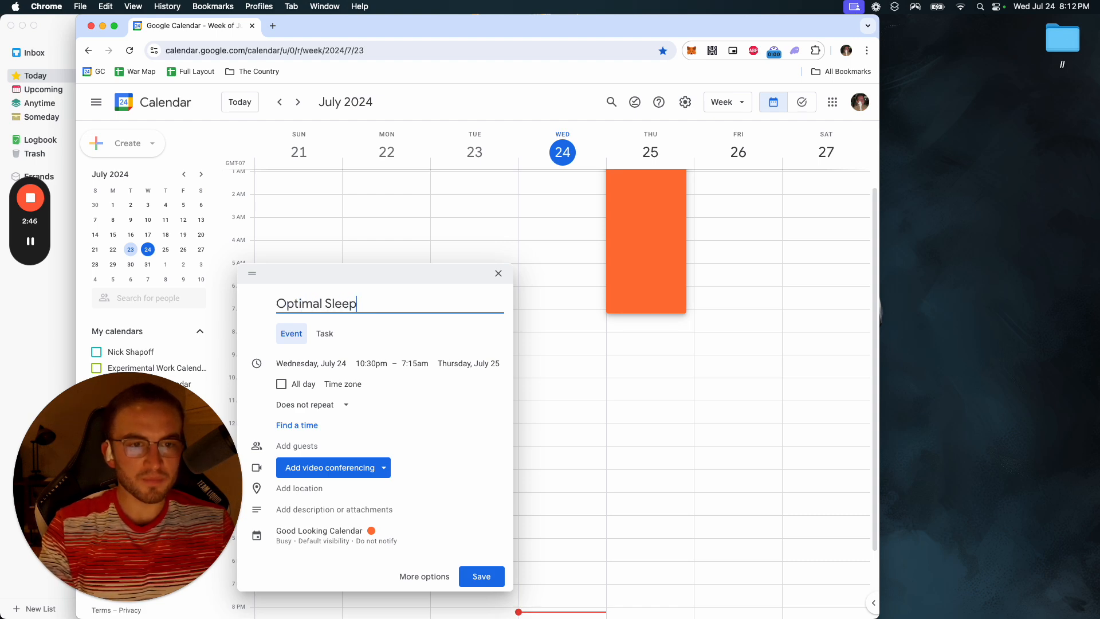
right_click(392, 301)
click(400, 311)
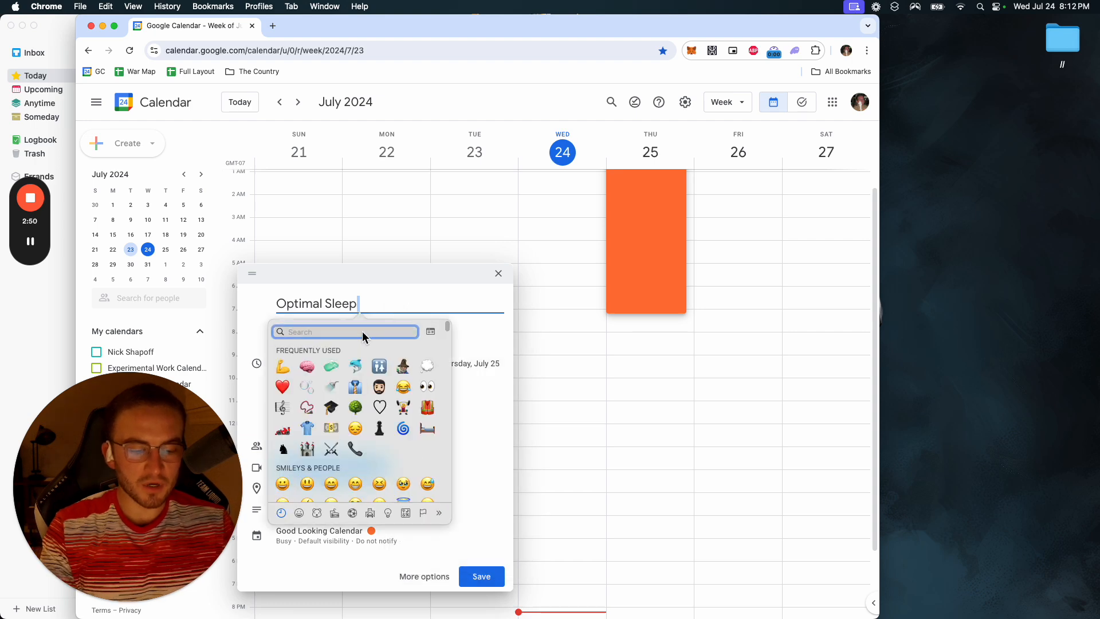
text(sleep)
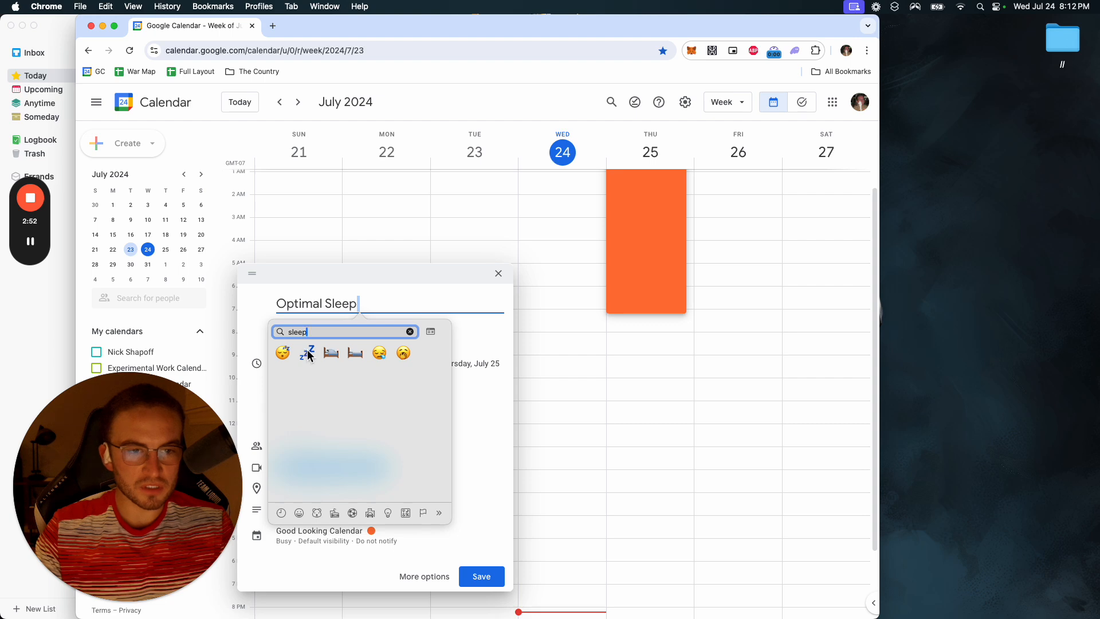
click(307, 353)
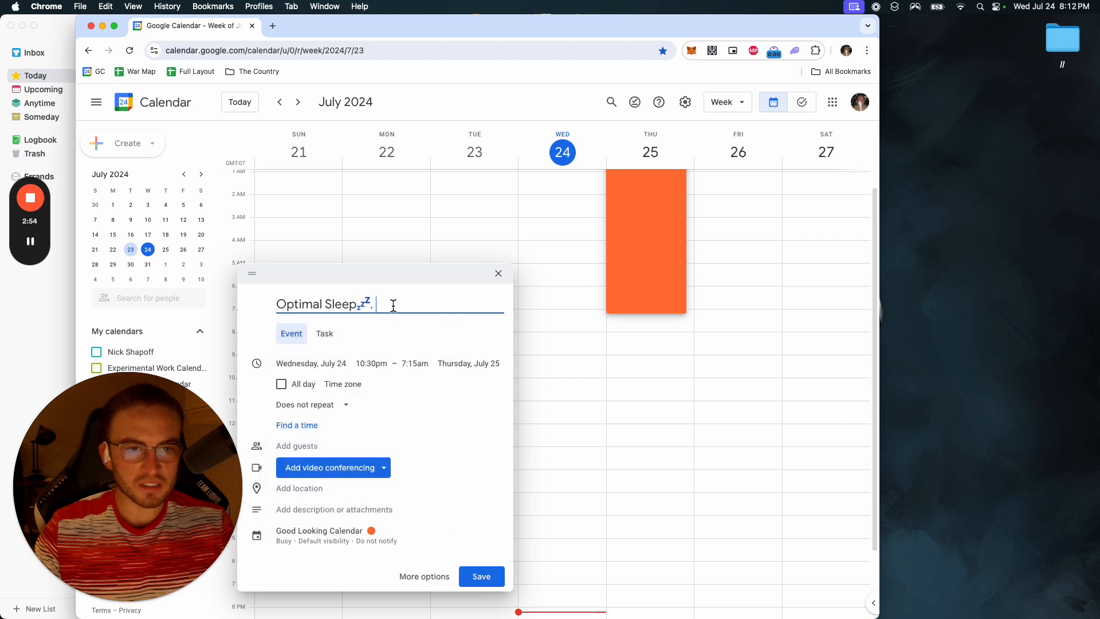
Step: Add the person-in-bed emoji to the end of the event title and save the event
right_click(392, 306)
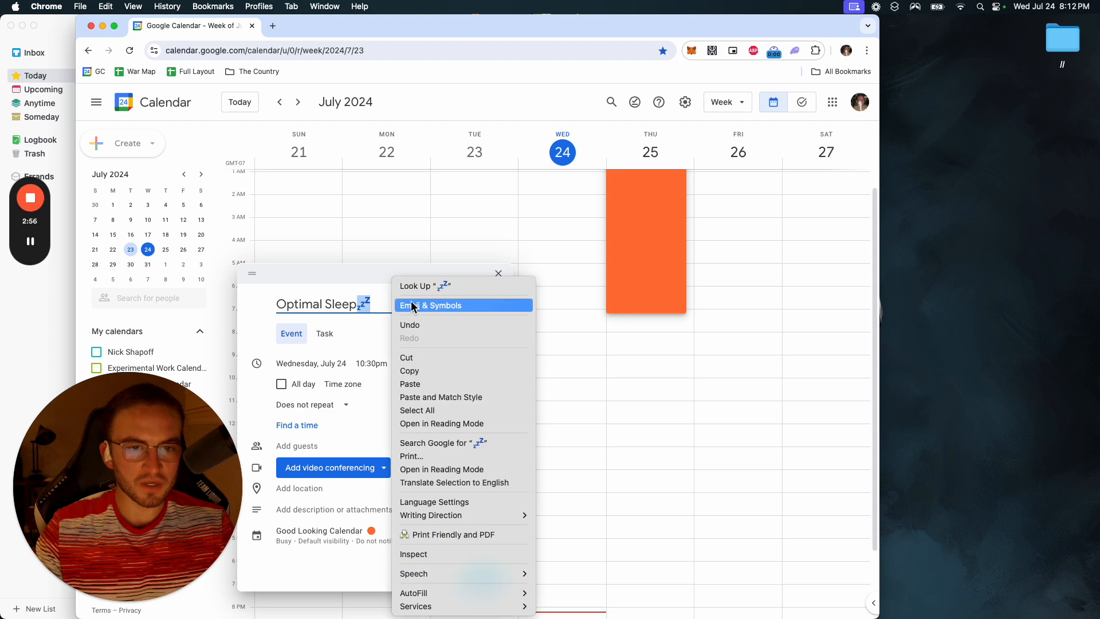
click(386, 307)
click(389, 306)
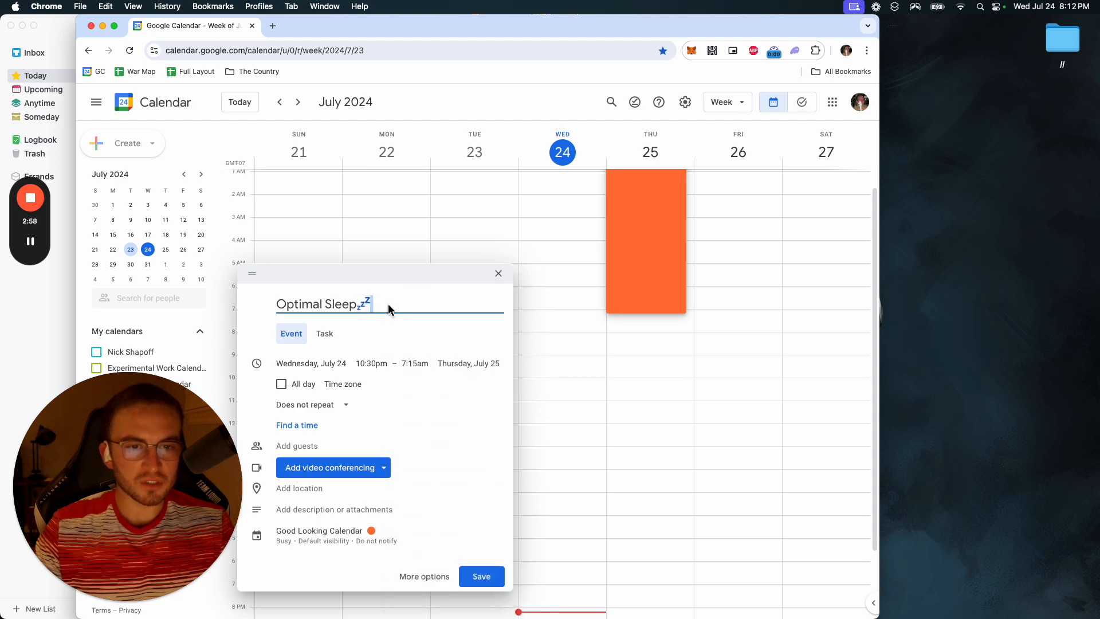
right_click(393, 305)
click(403, 313)
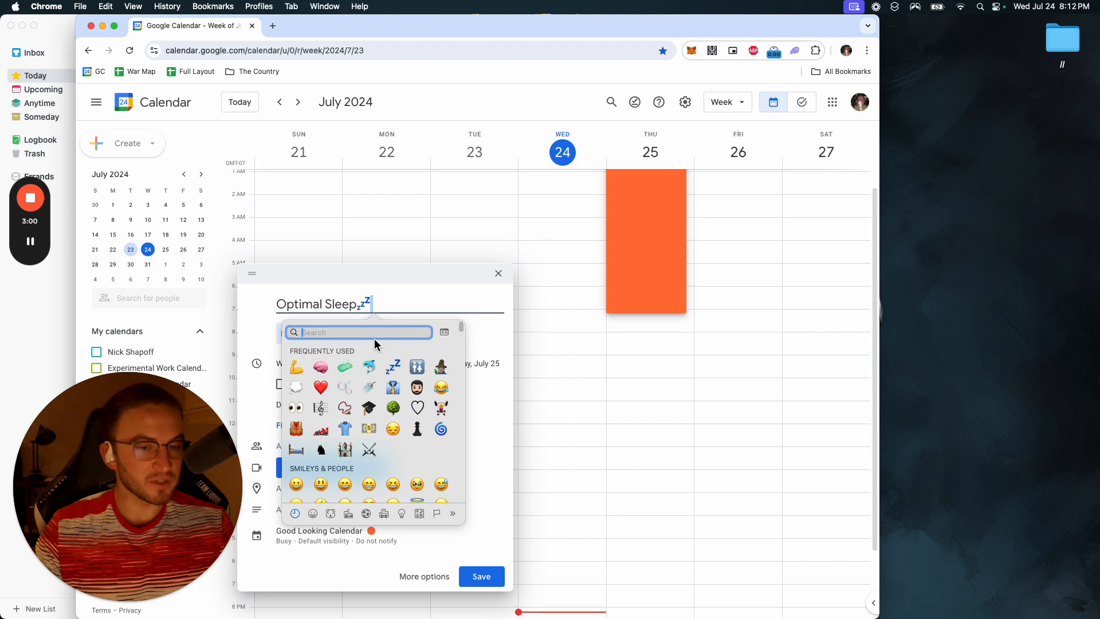
text(sleep)
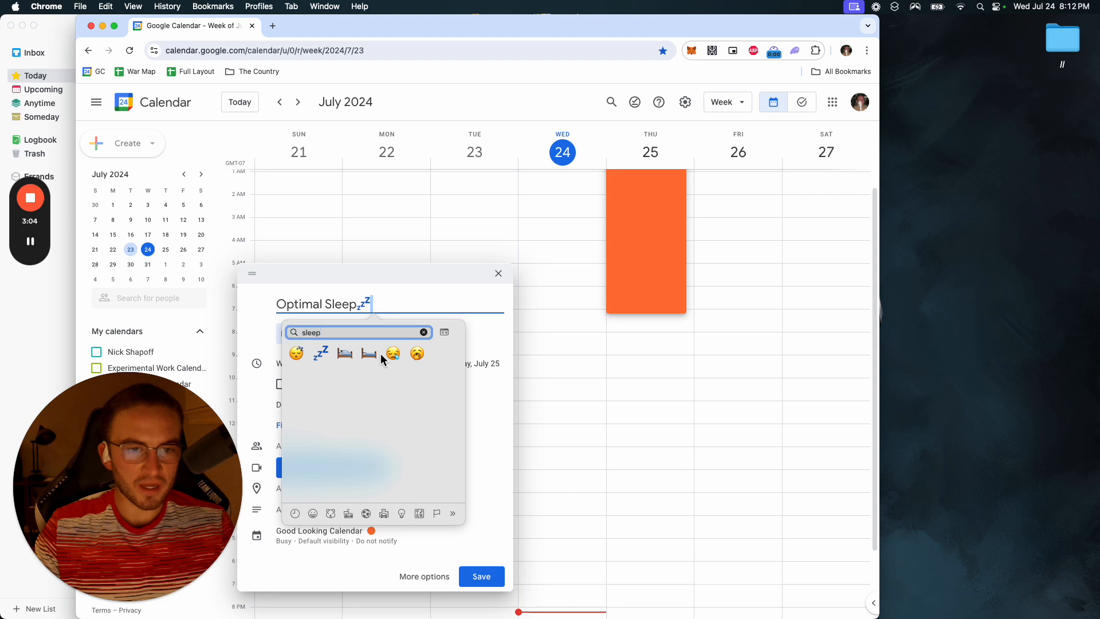
click(350, 353)
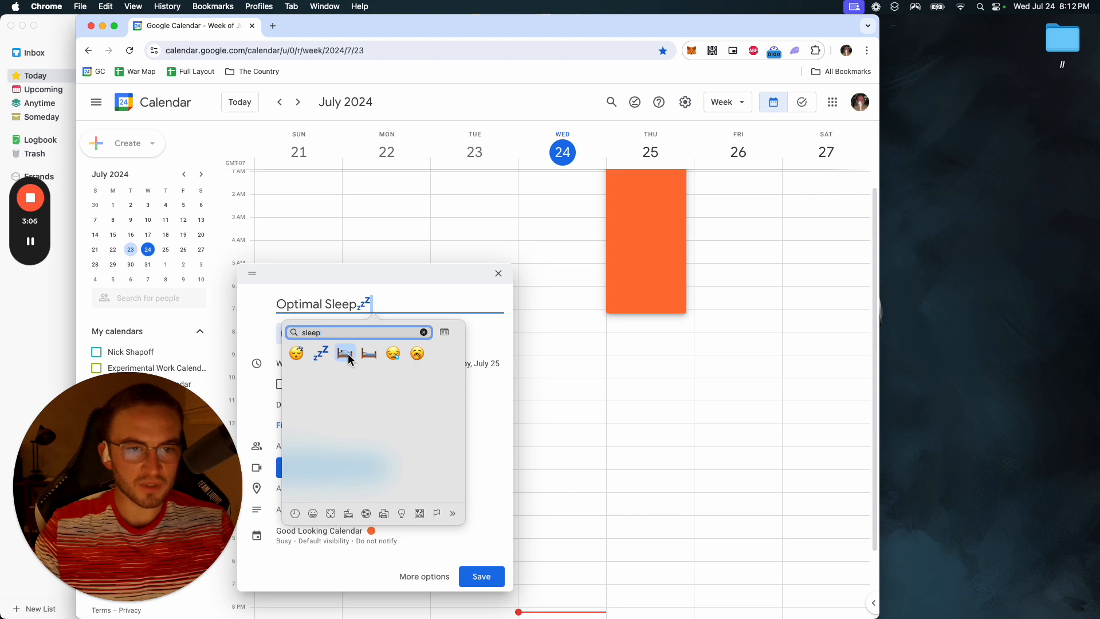
click(479, 578)
Step: Set the Optimal Sleep event on July 24 to repeat daily and save it
click(577, 587)
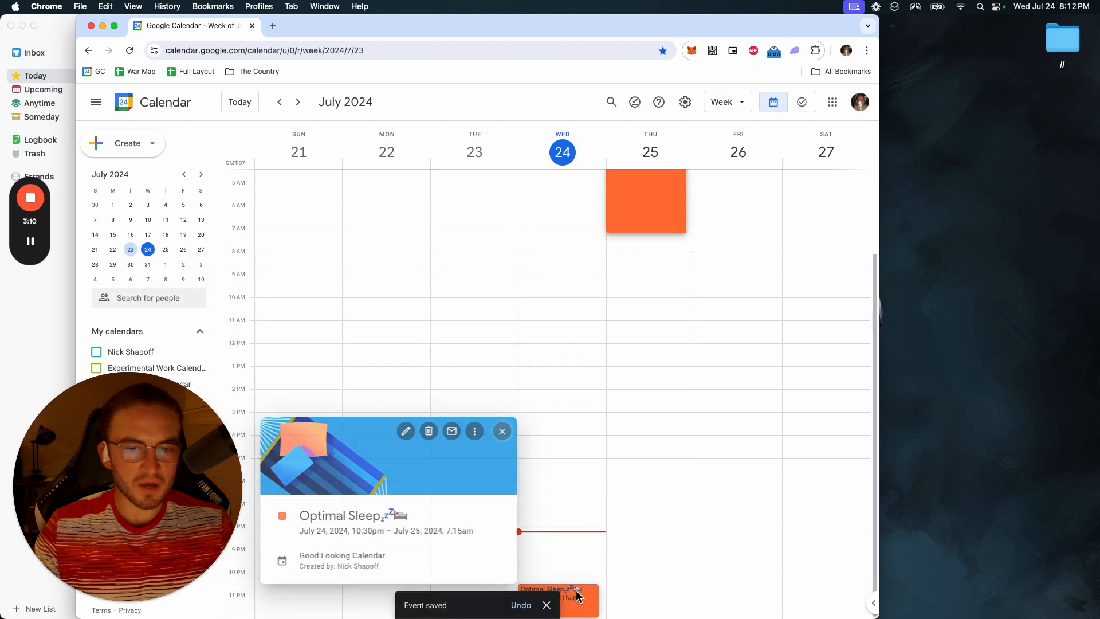
click(471, 431)
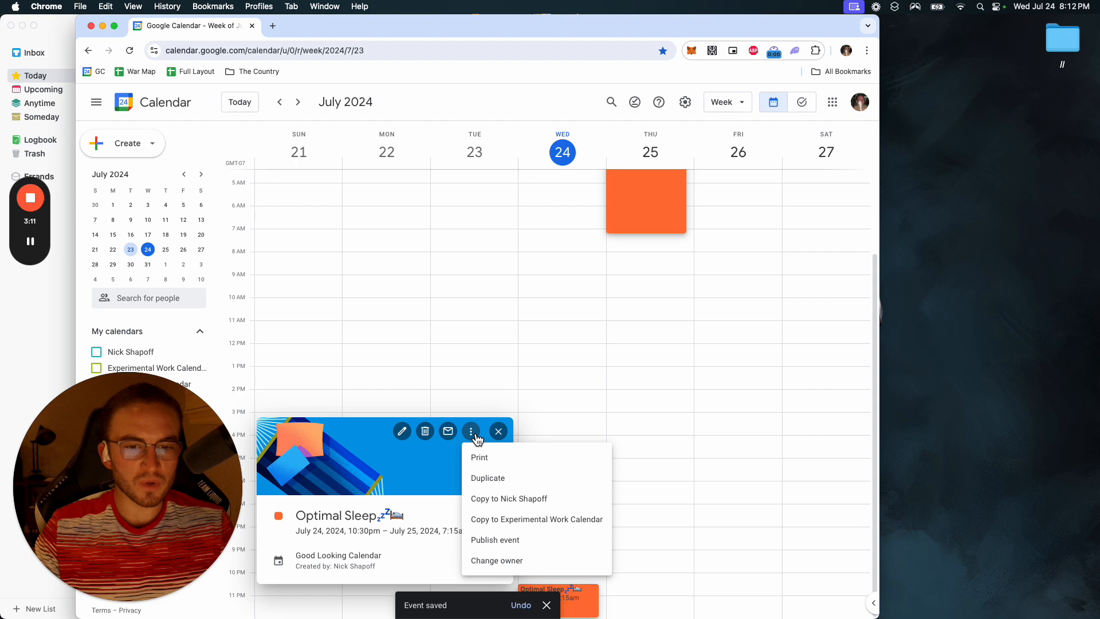
click(402, 431)
click(204, 169)
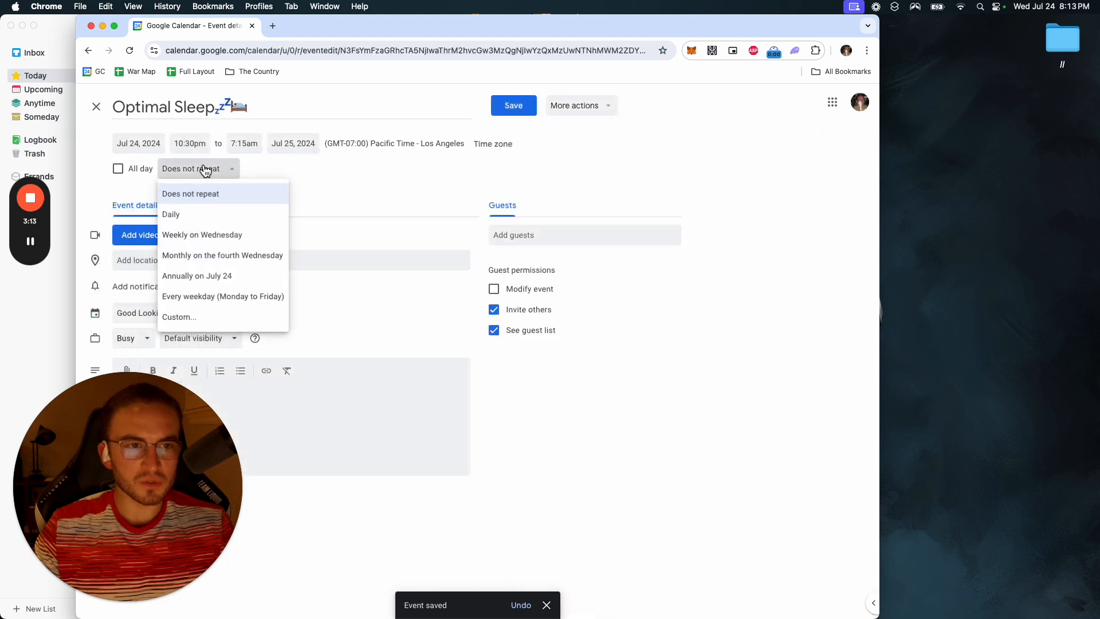
click(203, 215)
click(505, 112)
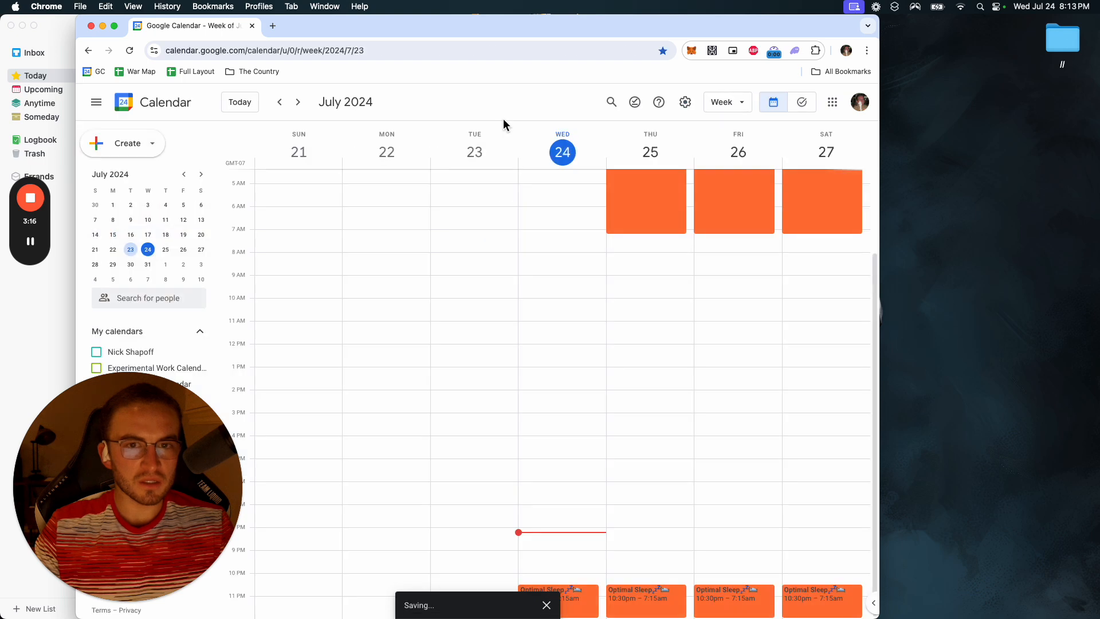
Step: Change the Optimal Sleep event starting July 28 to the Blueberry color, applying it to this and following events
click(298, 102)
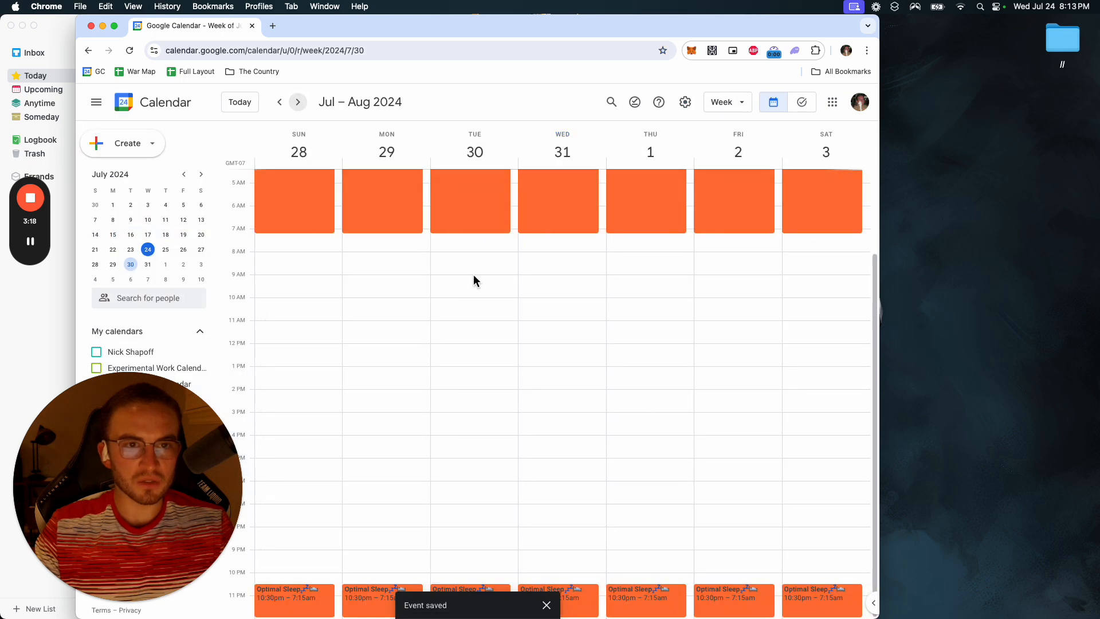
scroll(475, 284, up, 4)
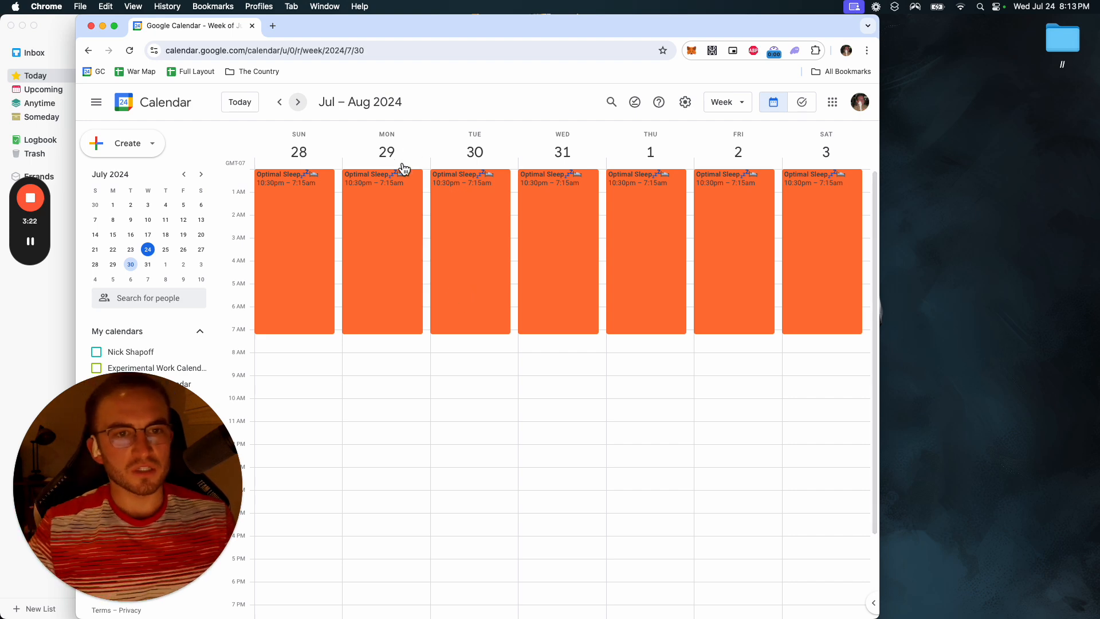
click(396, 202)
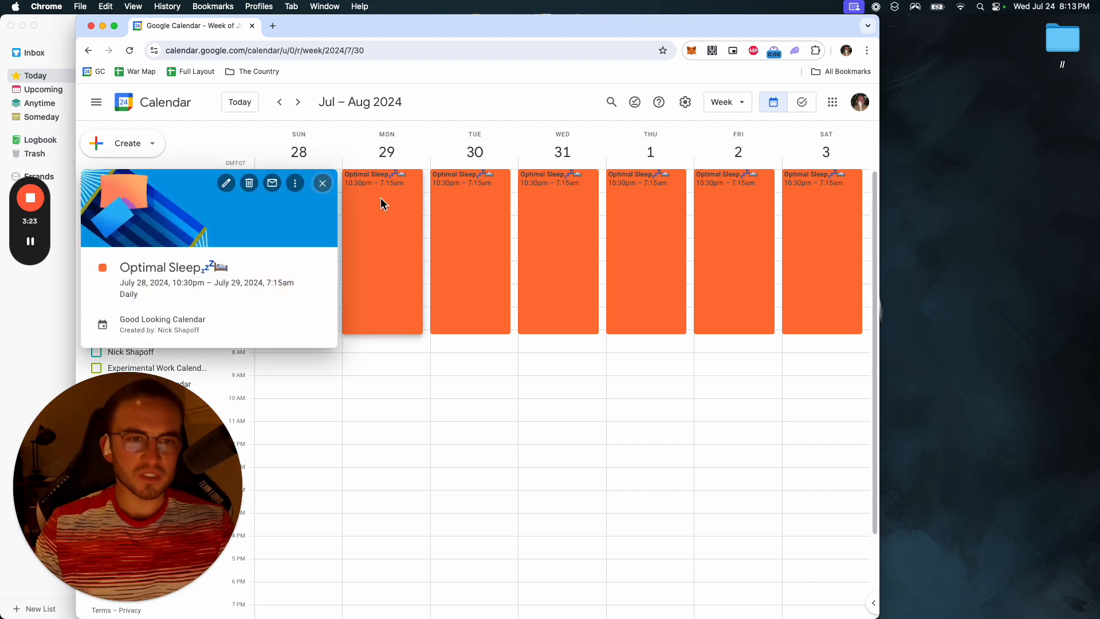
click(225, 182)
click(246, 314)
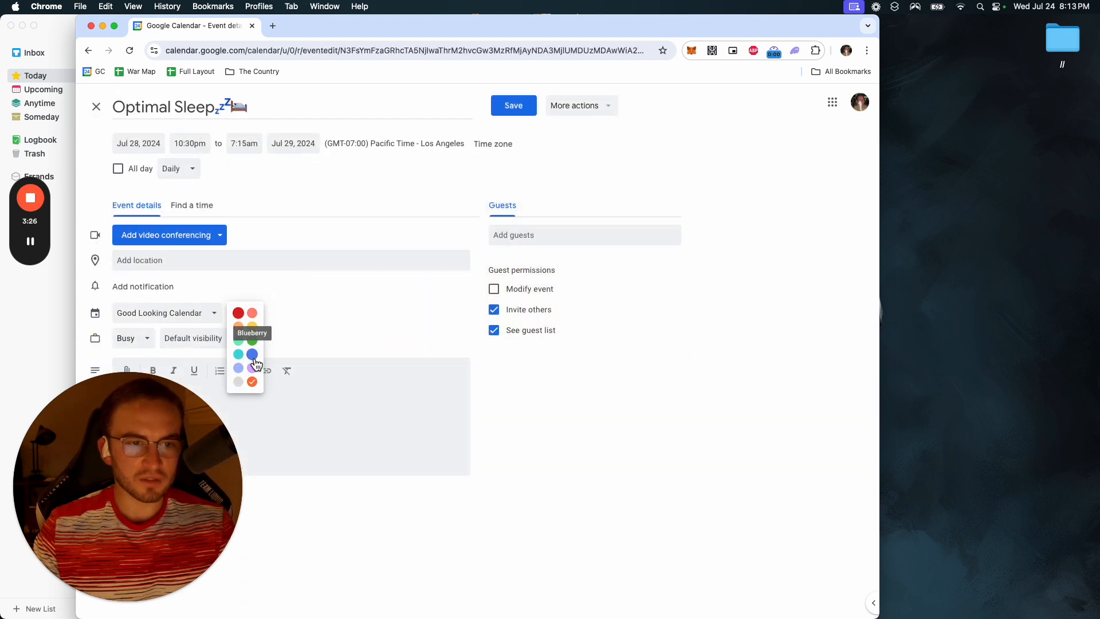
click(252, 355)
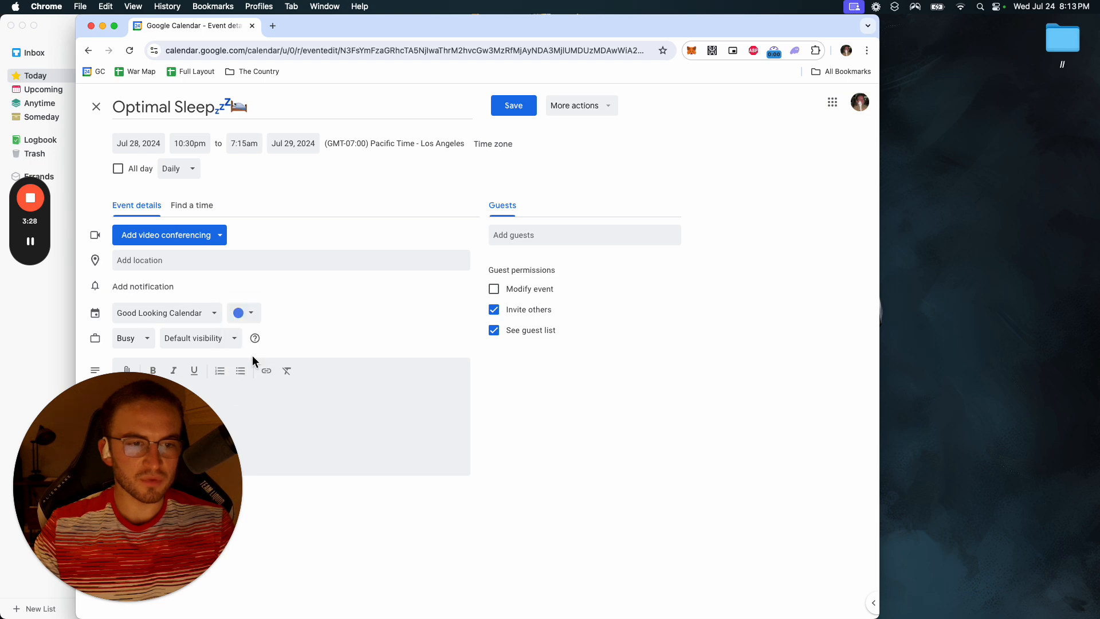
click(514, 105)
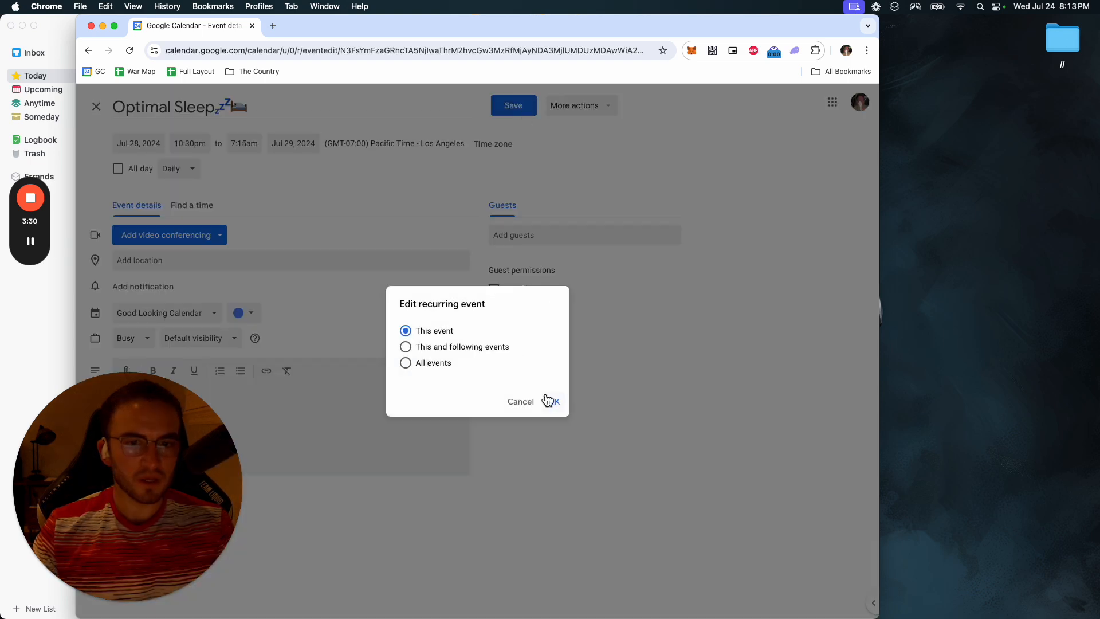
click(465, 347)
click(561, 408)
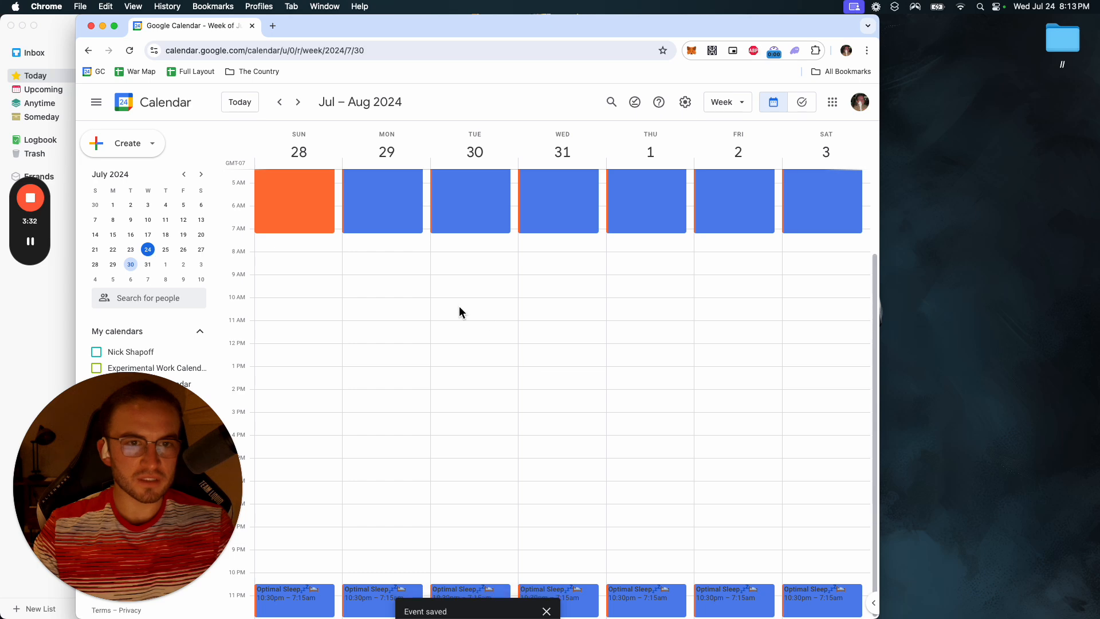
Step: Examine the recolored sleep blocks across the July 28 week and the week after it
scroll(460, 310, up, 2)
click(298, 102)
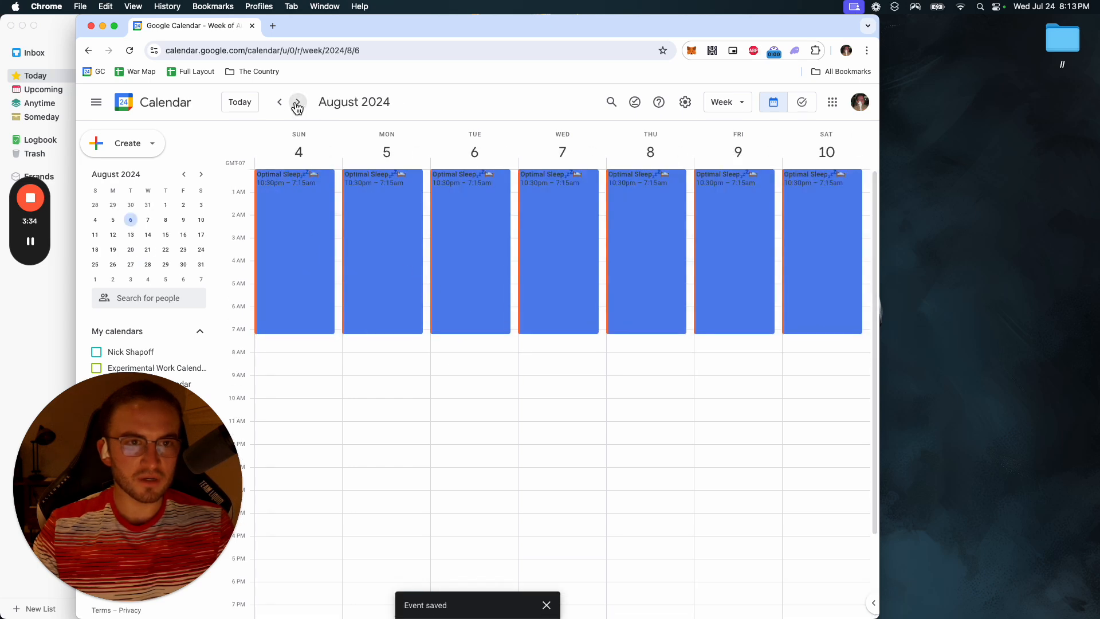
click(279, 102)
scroll(400, 371, down, 3)
scroll(402, 367, down, 2)
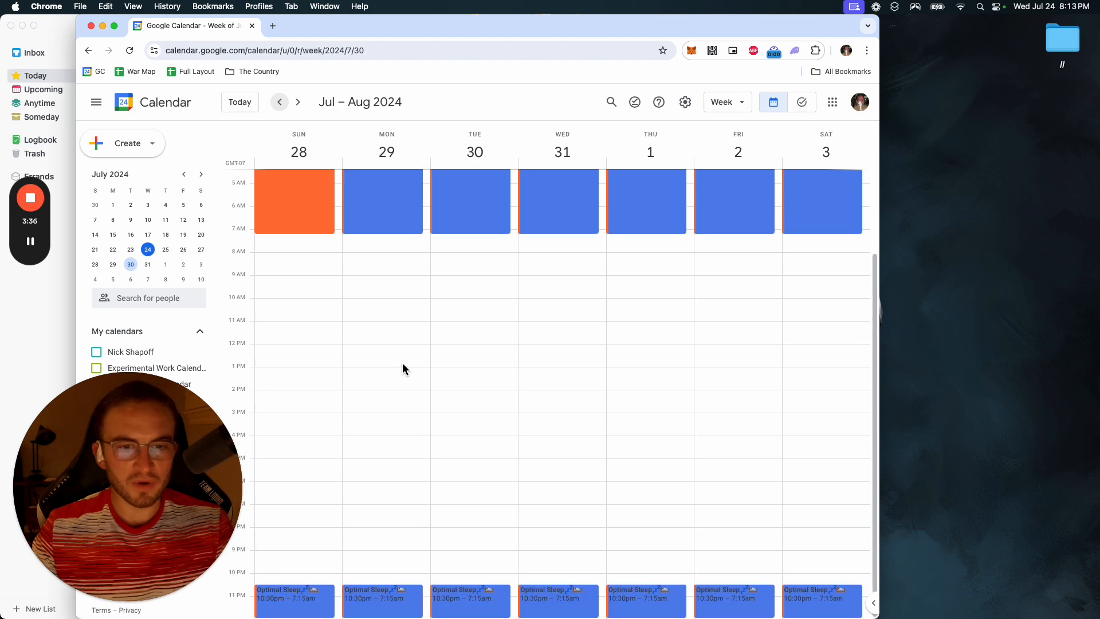
scroll(403, 362, up, 4)
scroll(403, 362, down, 4)
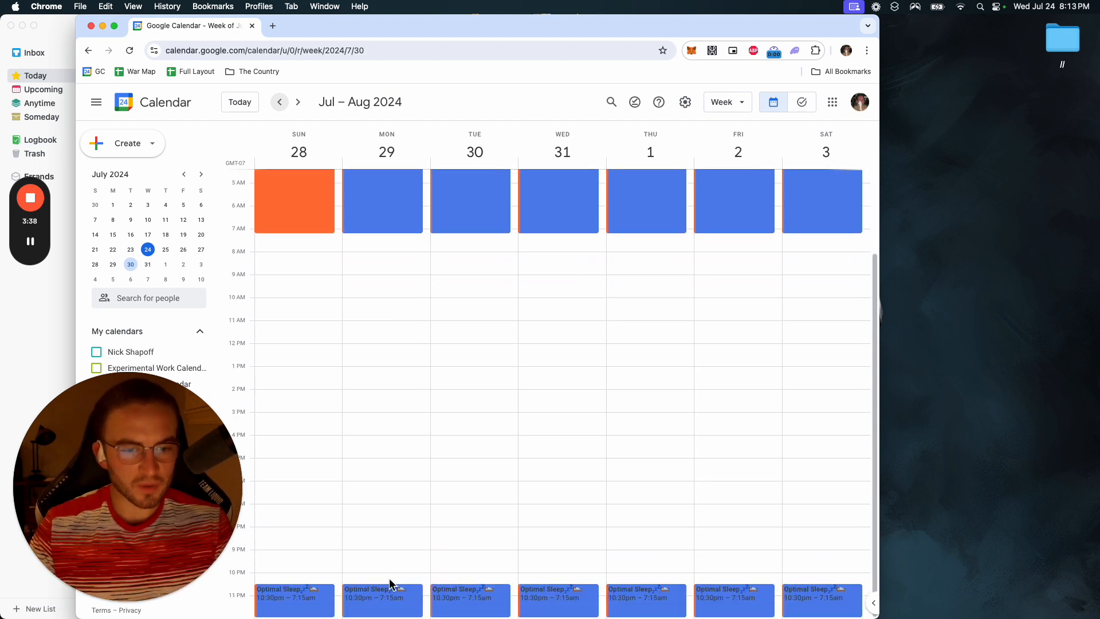
scroll(386, 263, up, 5)
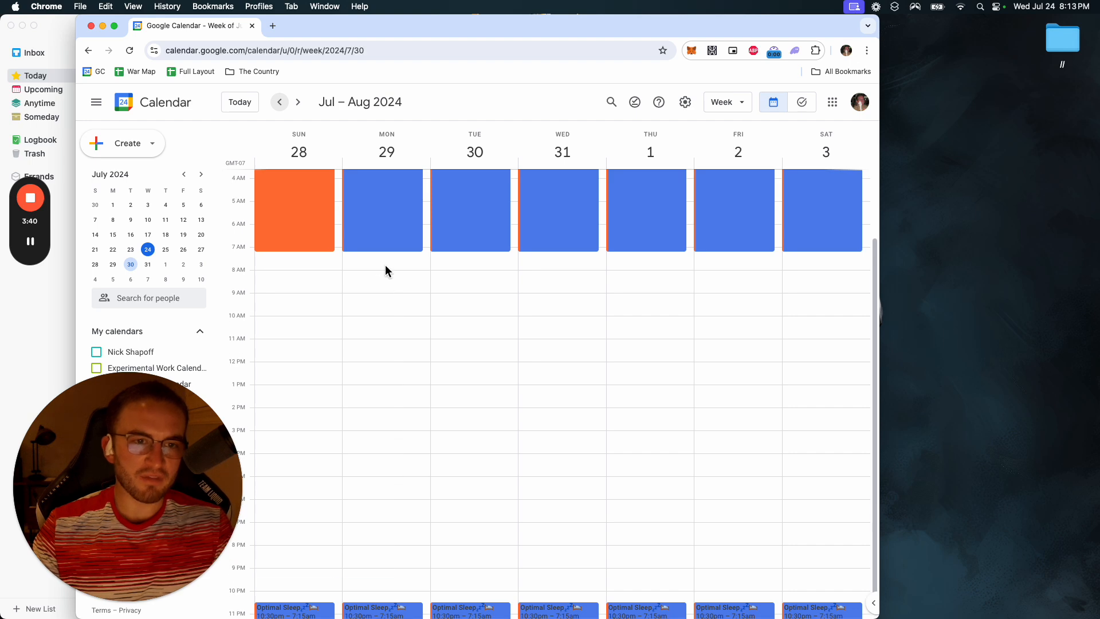
scroll(408, 379, down, 4)
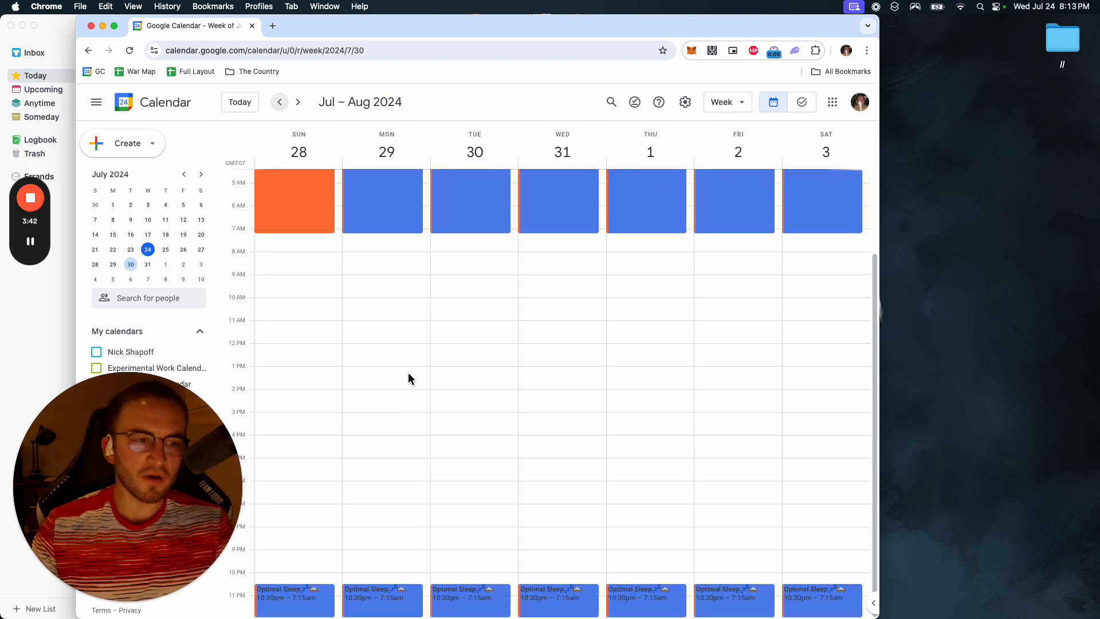
Step: Draft a new event on Monday, July 29 from 7:15am to 7:45am, with its title ready for entry
click(350, 237)
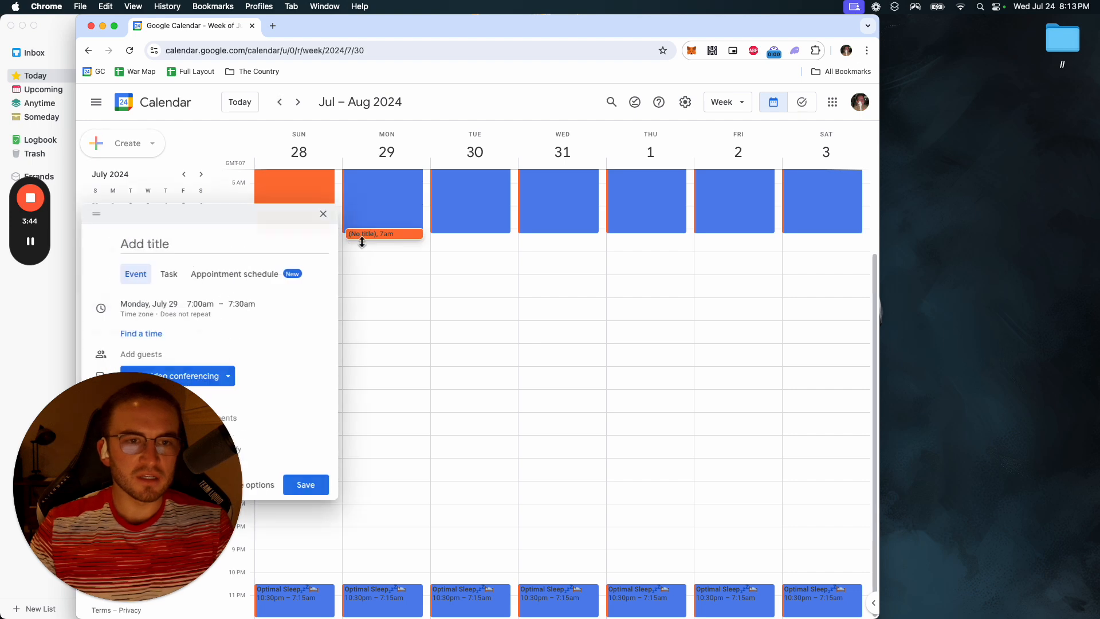
drag(363, 238, 365, 244)
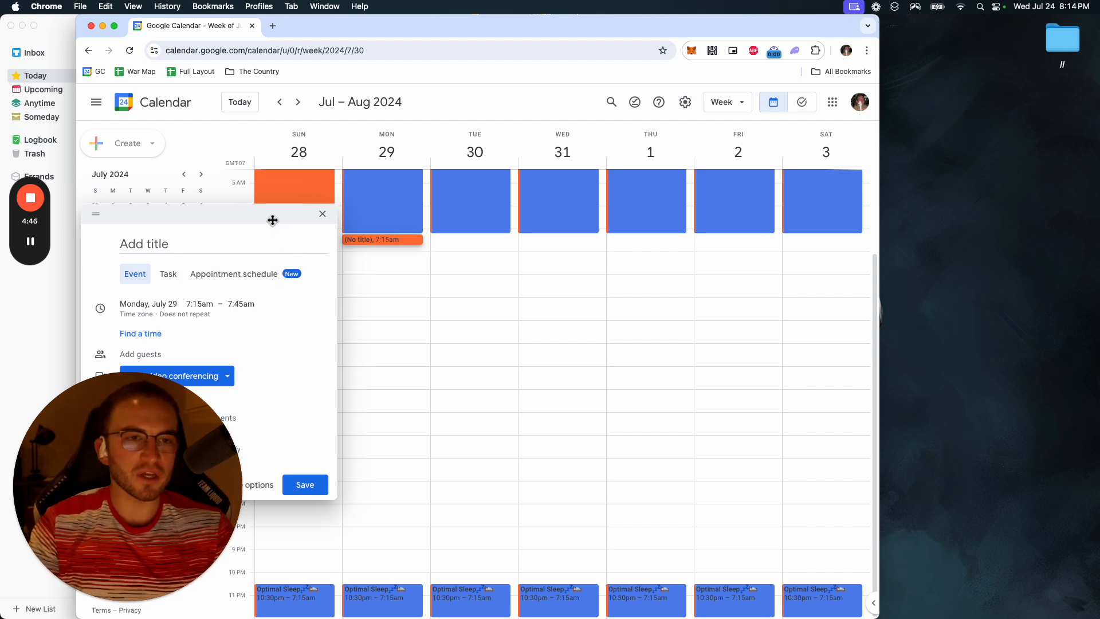
drag(384, 36, 484, 35)
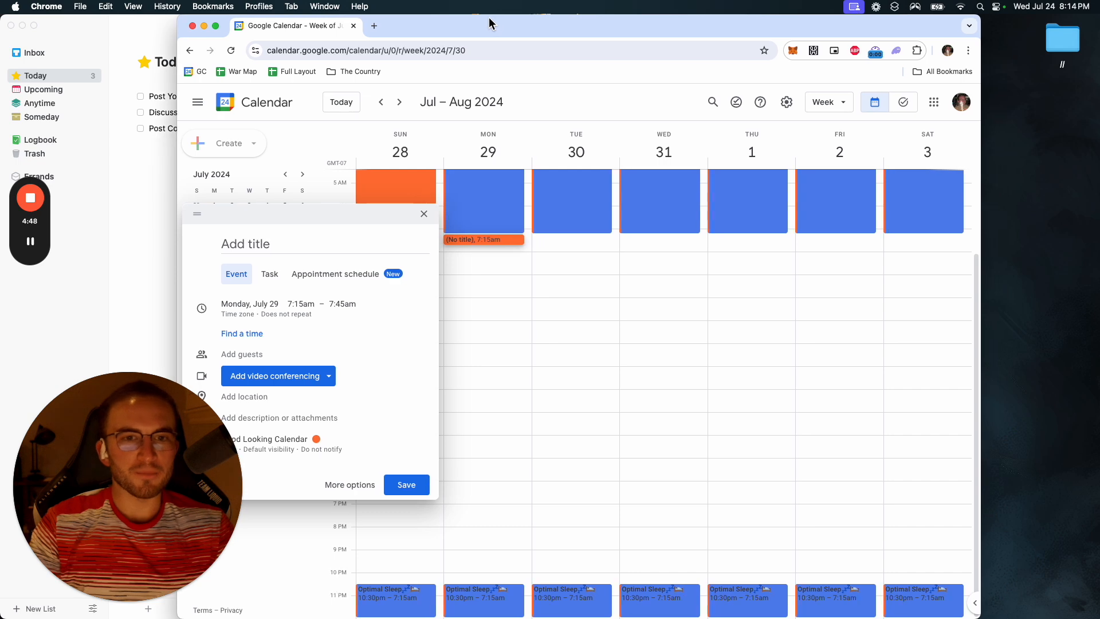
click(329, 245)
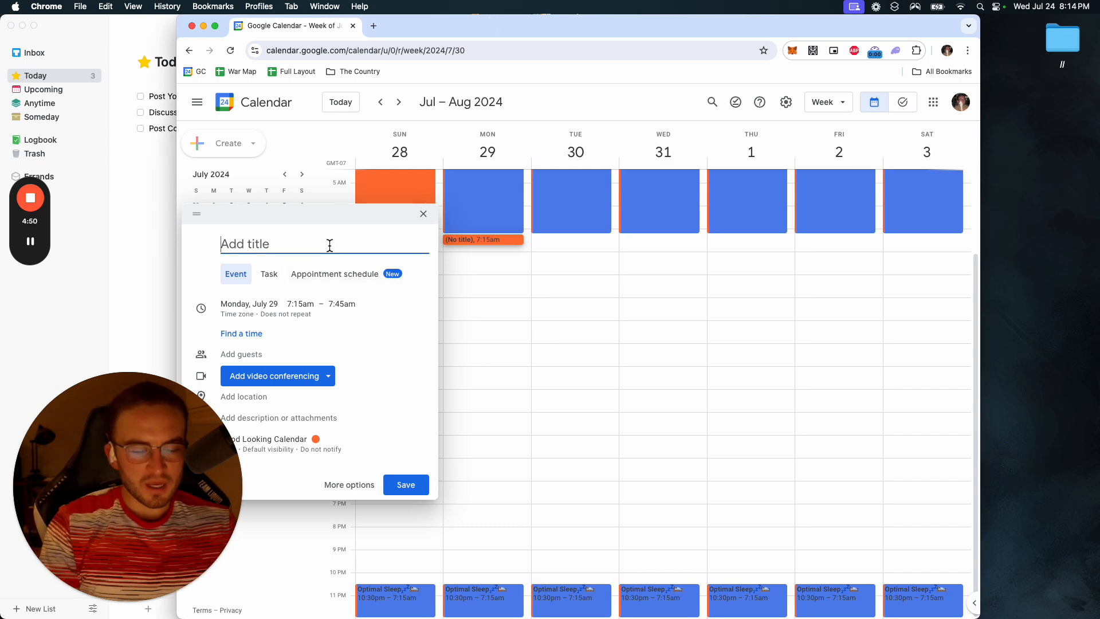
text(Sleep)
key(BackSpace)
key(BackSpace)
key(BackSpace)
key(BackSpace)
key(BackSpace)
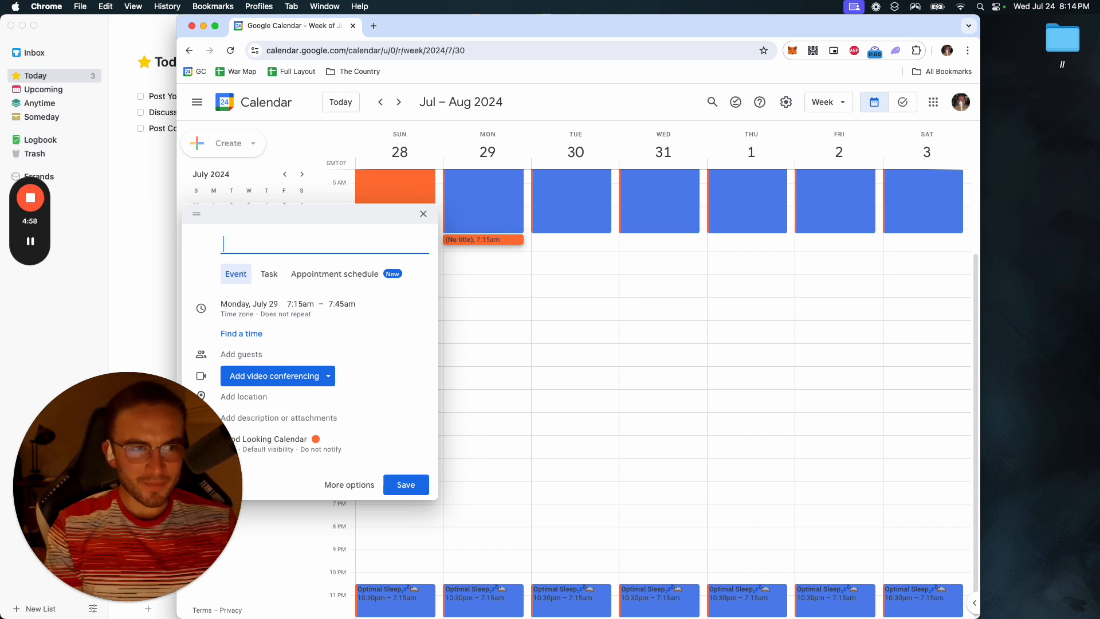
Step: Title the drafted event "Wake Up and Wash Face, Brush teeth" and save it
text(Wake Up)
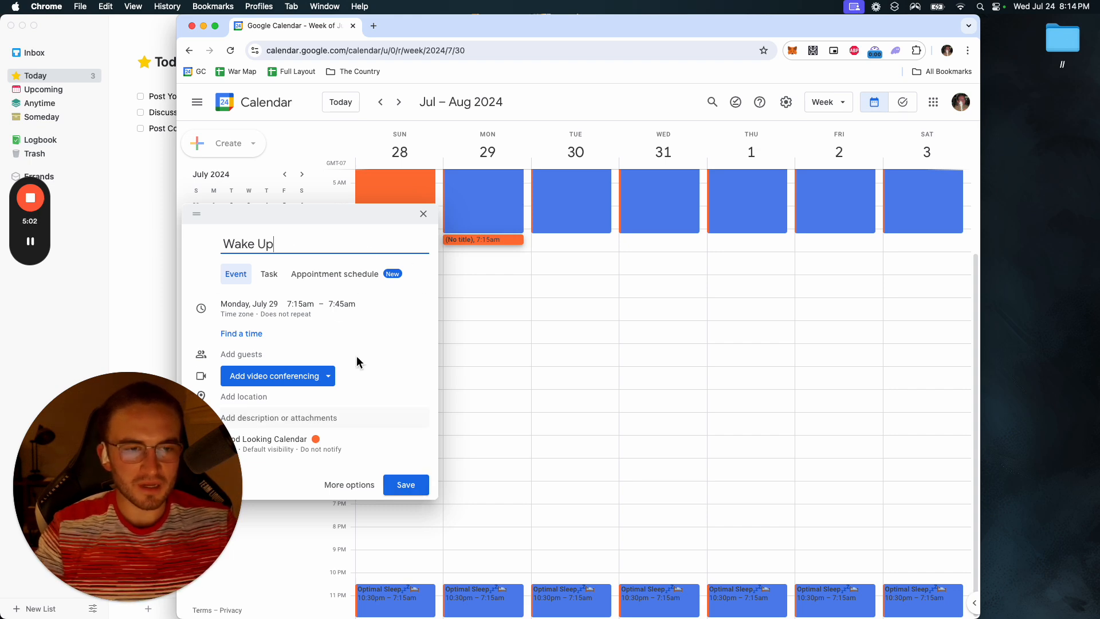
text( and)
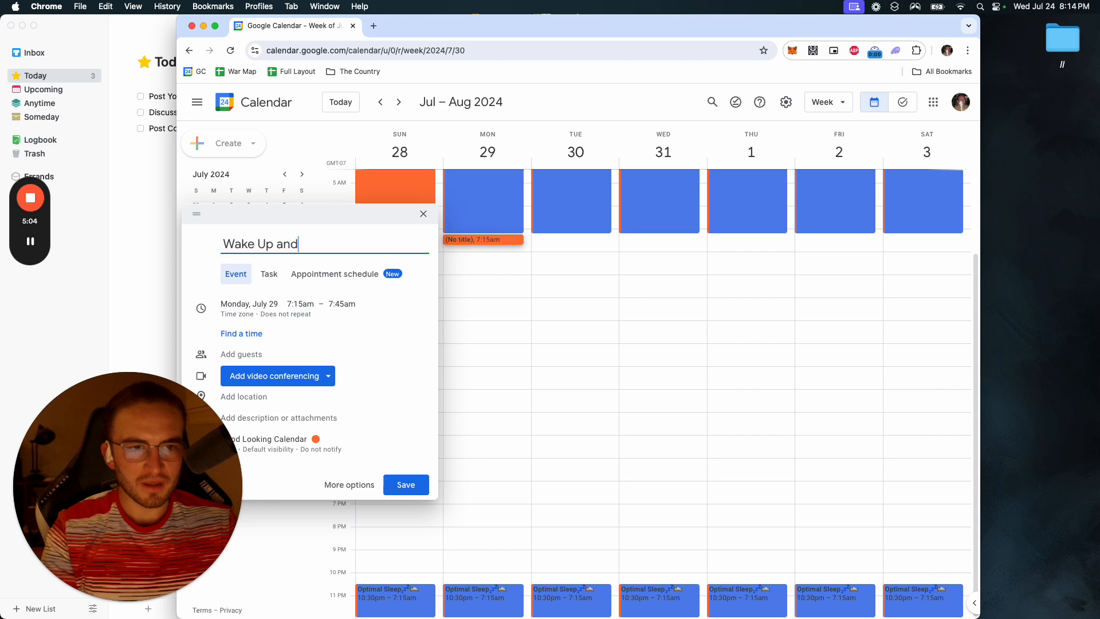
key(BackSpace)
text(d Wash Face)
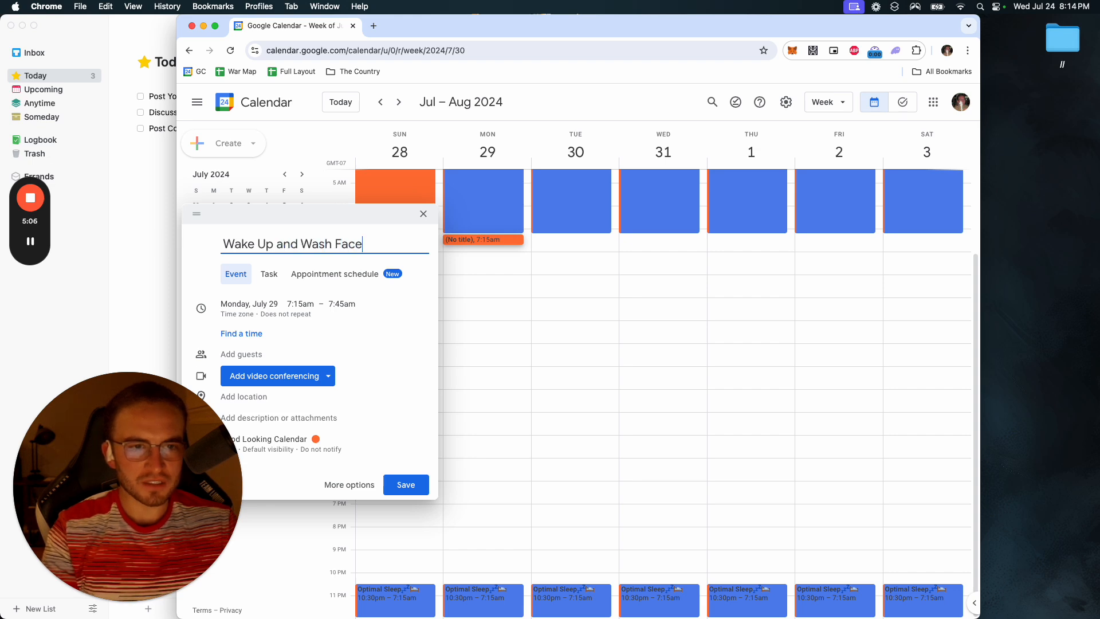
text(, Brush teeth)
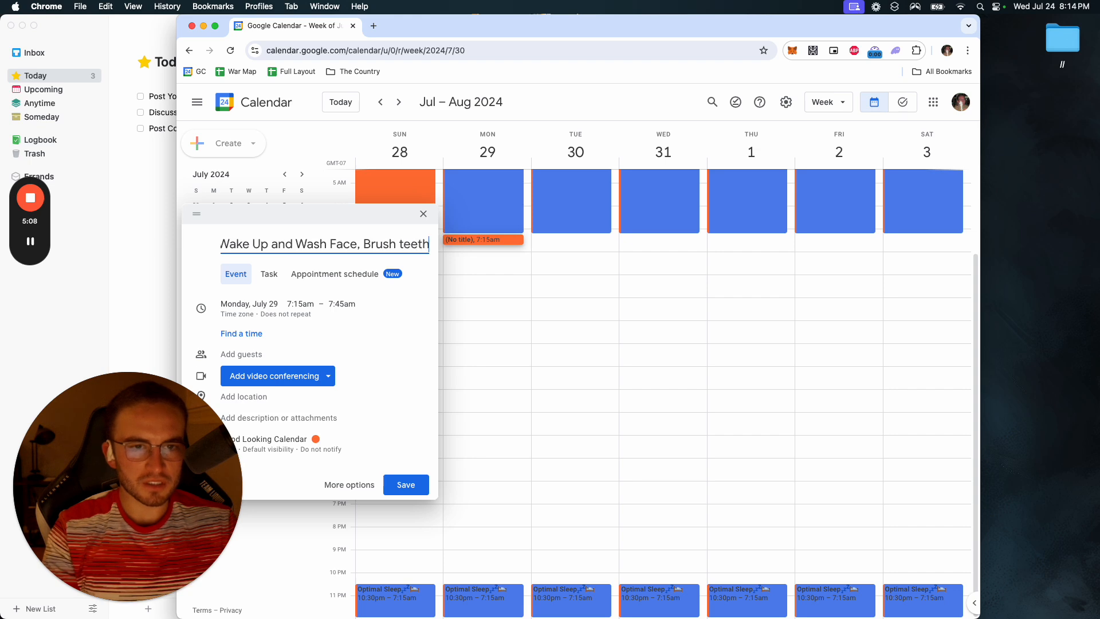
key(Return)
Step: Open the Monday wake-up event for full editing and set its color to Basil
click(449, 241)
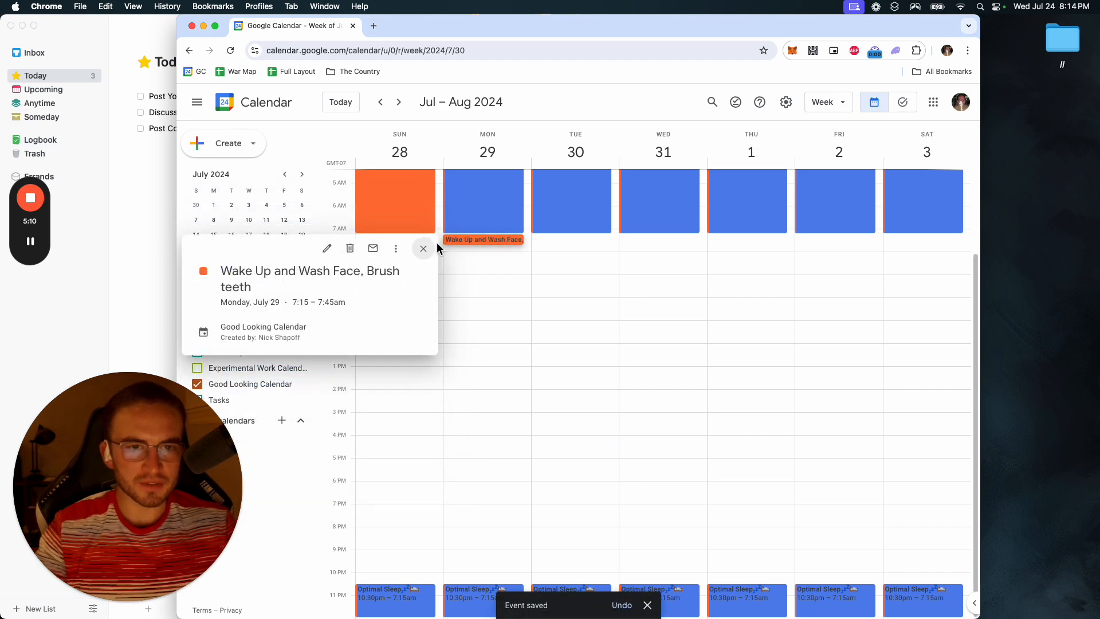
click(331, 252)
click(344, 313)
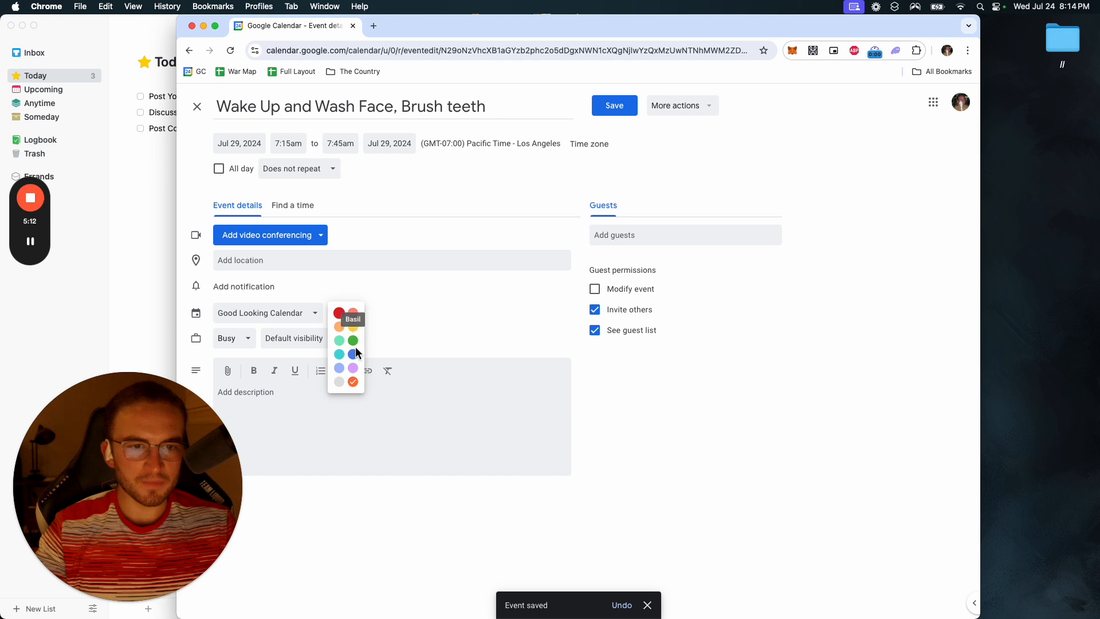
click(353, 342)
Step: Insert the sun emoji after "Wake Up" in the event title, finding it by searching for "sun"
click(524, 107)
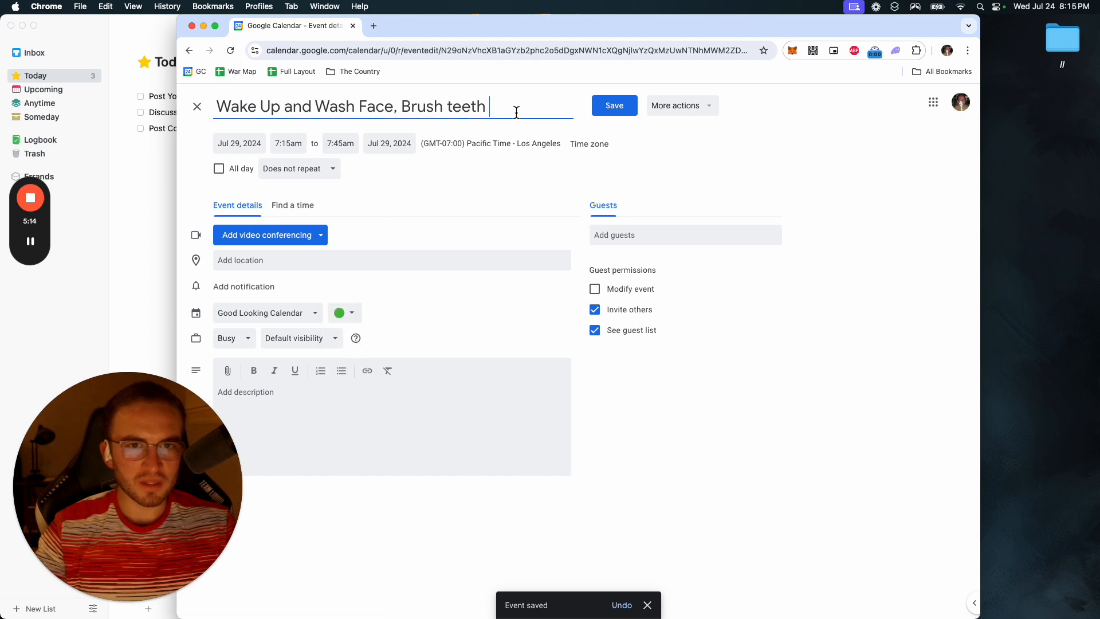
right_click(517, 111)
click(281, 108)
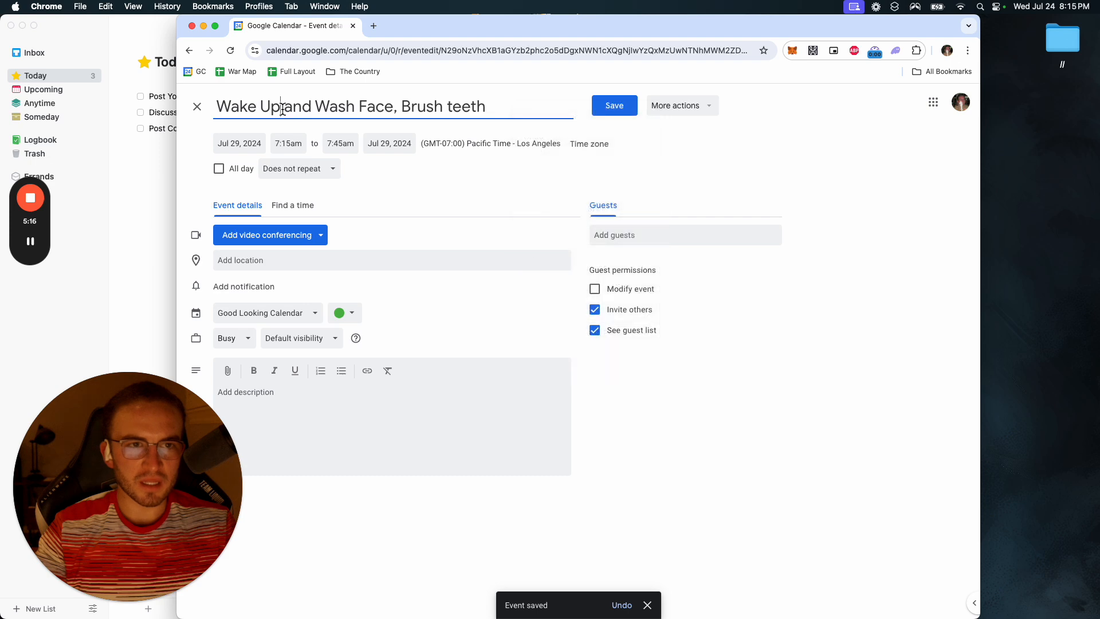
right_click(285, 108)
click(292, 113)
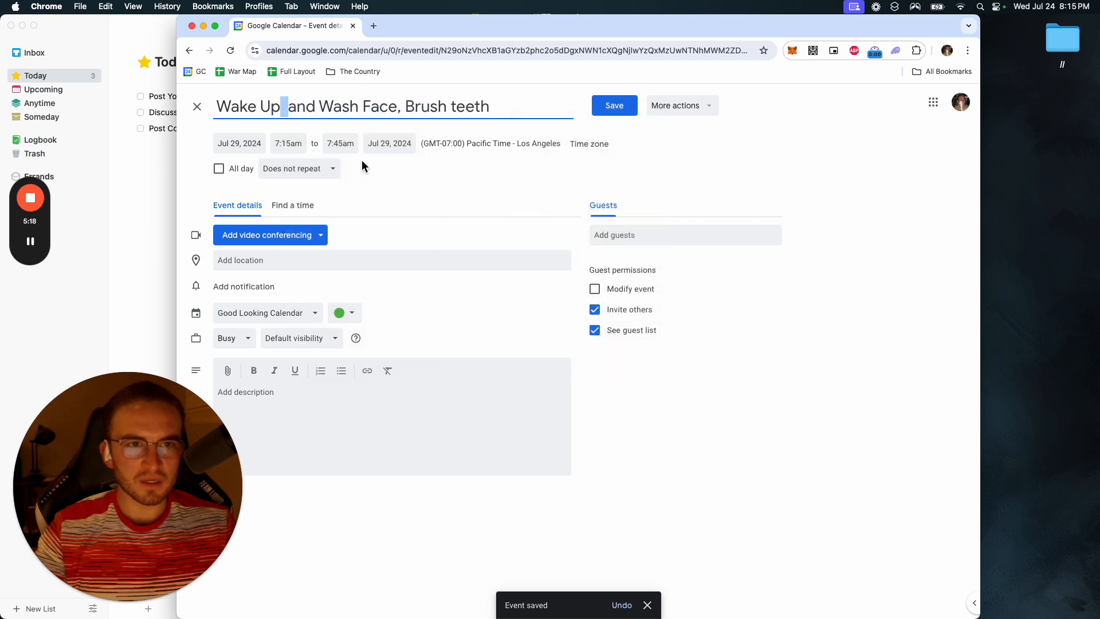
text(s)
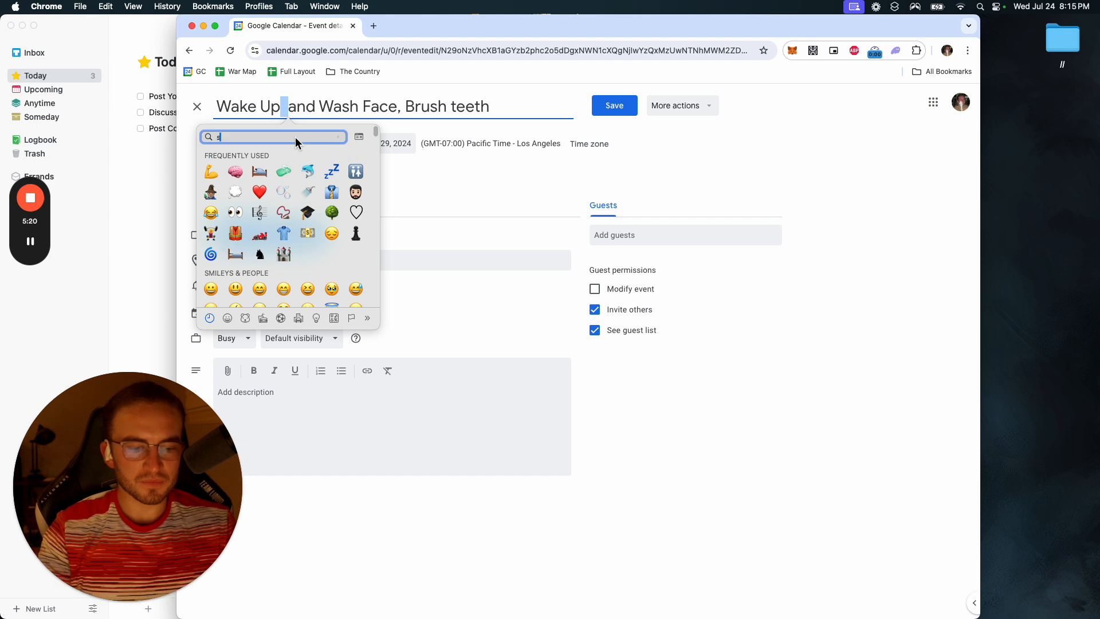
text(un)
click(211, 160)
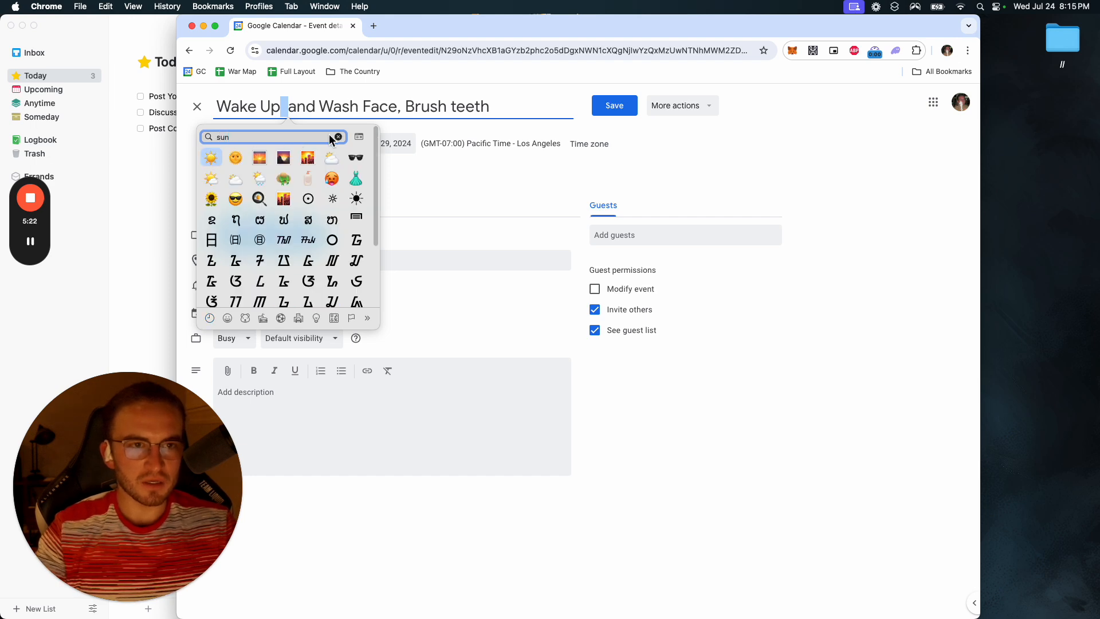
right_click(408, 108)
click(407, 103)
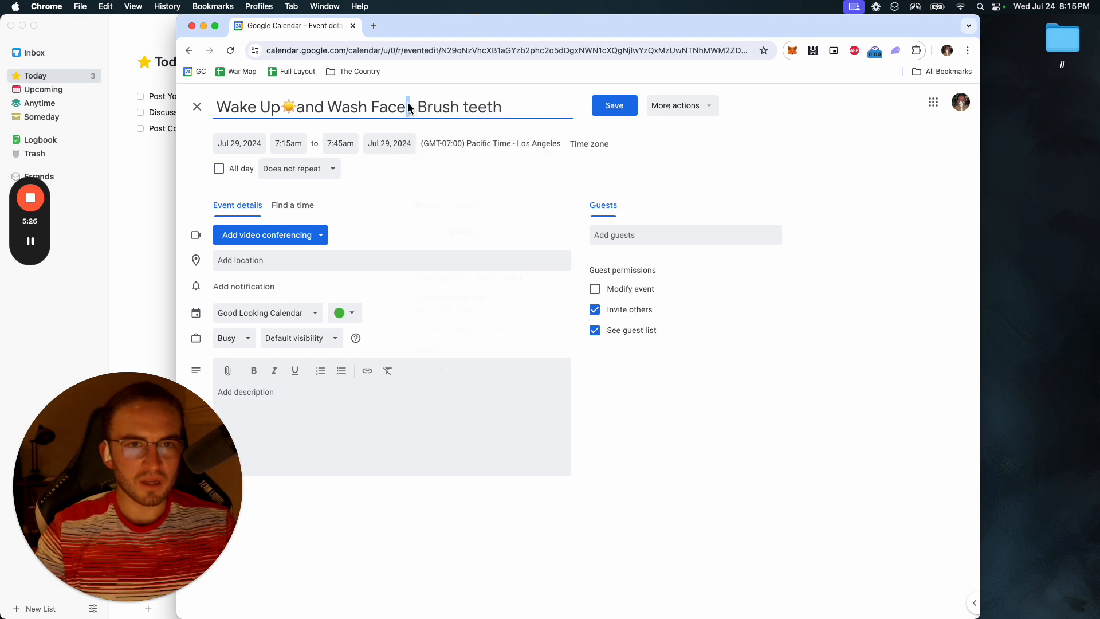
text(,)
Step: Insert the soap emoji after "Wash Face" in the event title, moving it there from the title's end and removing the extra space before the comma
click(499, 111)
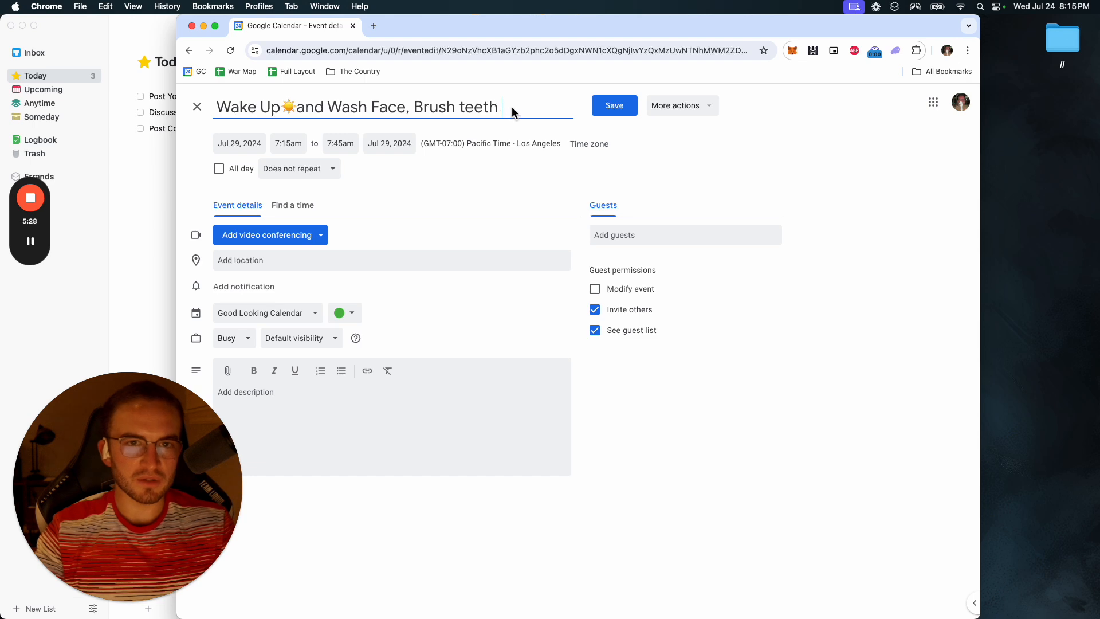
right_click(506, 109)
click(521, 110)
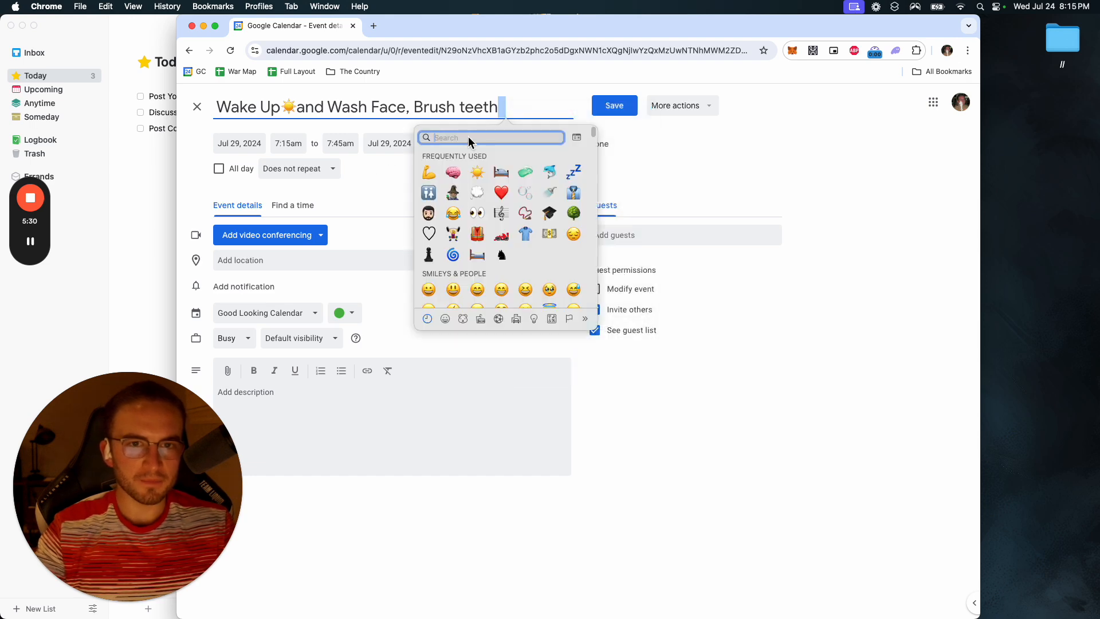
click(527, 172)
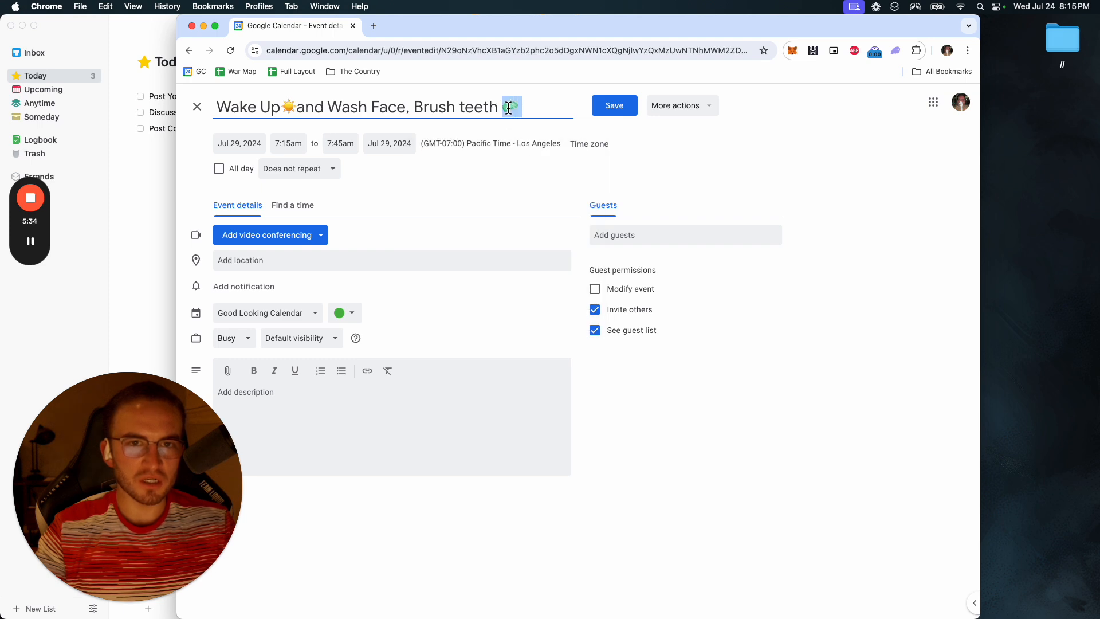
key(BackSpace)
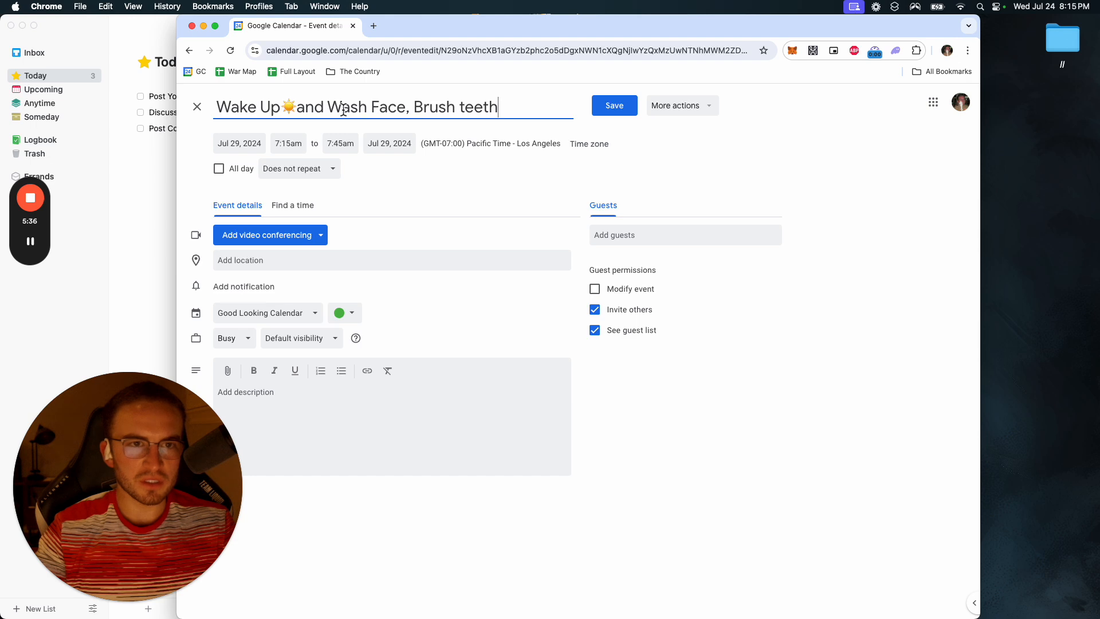
click(408, 106)
text(🧼)
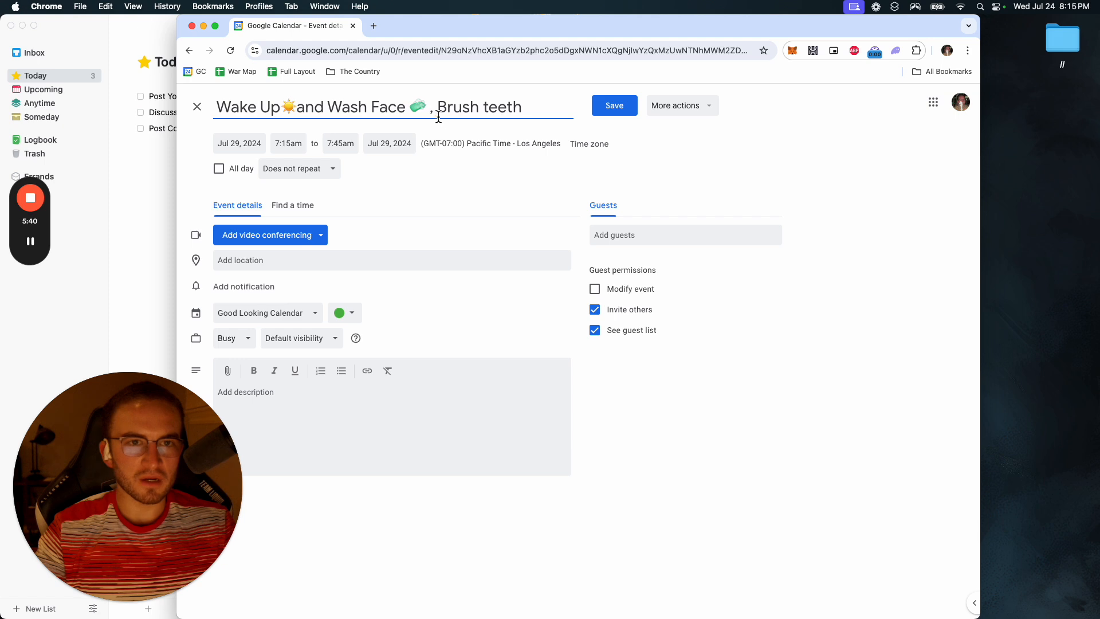
key(Delete)
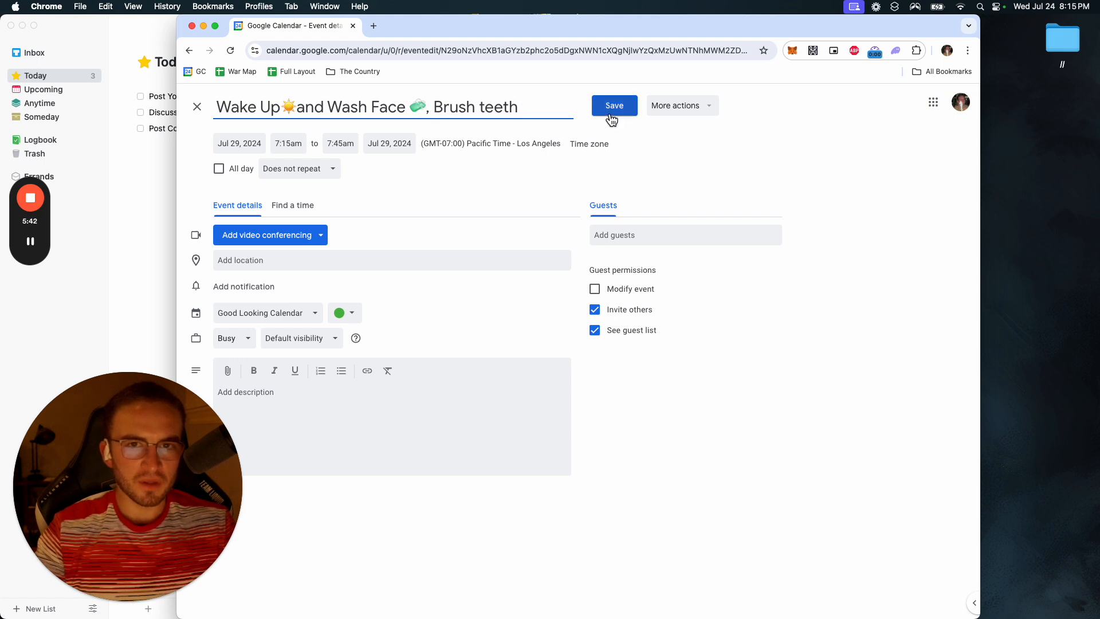
Step: Set the wake-up event to repeat daily and save it
click(298, 168)
click(317, 194)
click(315, 172)
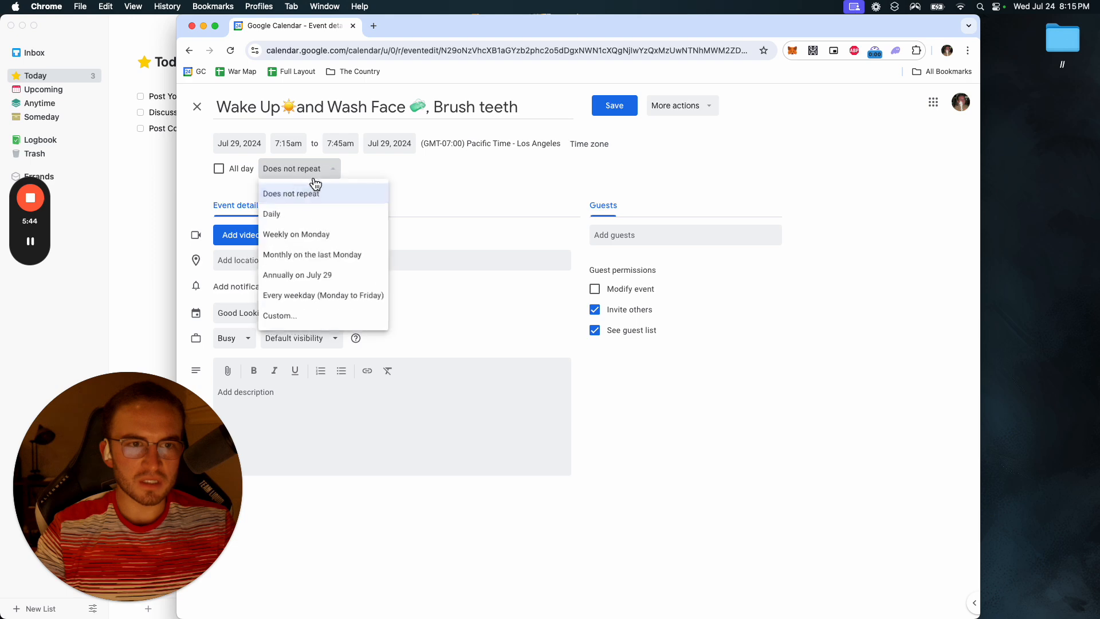
click(323, 214)
click(615, 106)
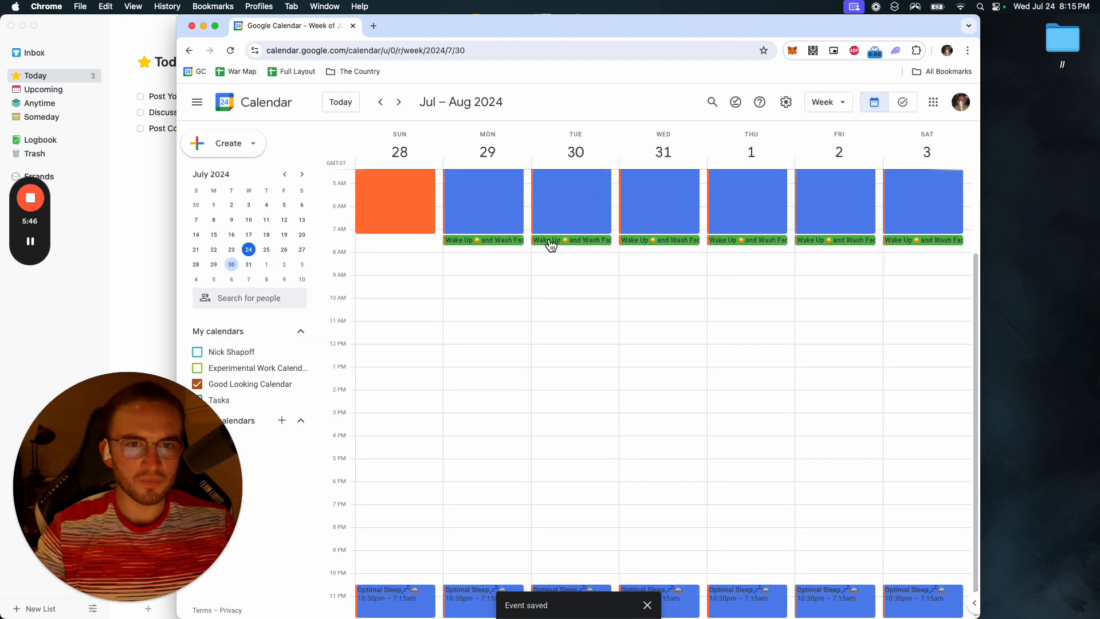
Step: Draft a new event on Monday, July 29 from 7:45am to 8:00am, right below the wake-up event
click(459, 251)
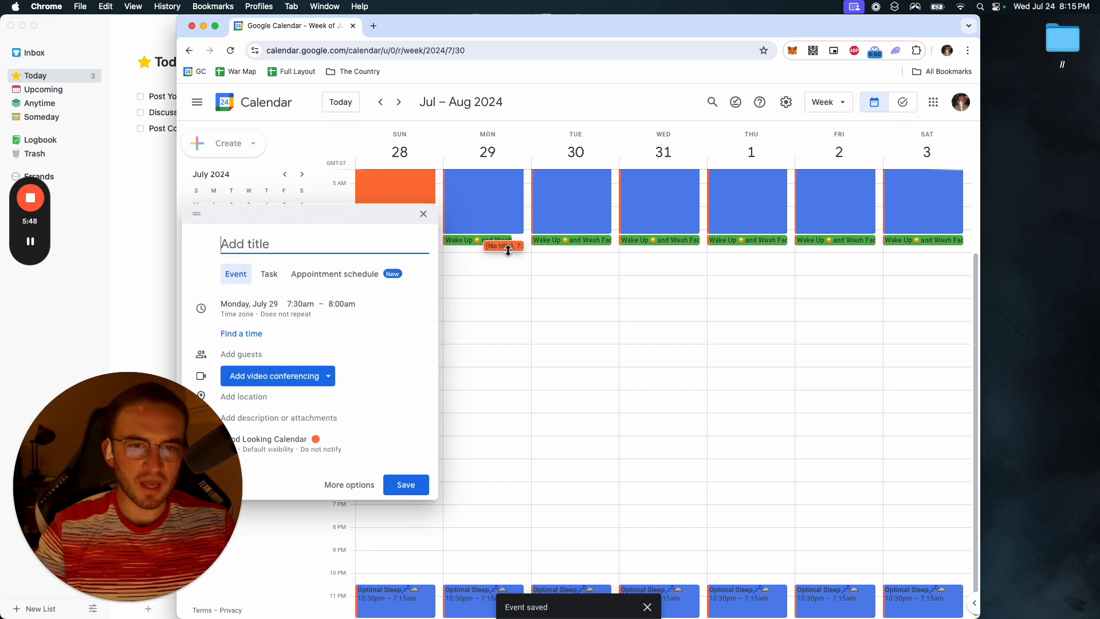
mouse_move(507, 250)
mouse_down()
mouse_move(480, 254)
mouse_move(489, 250)
mouse_up()
click(365, 250)
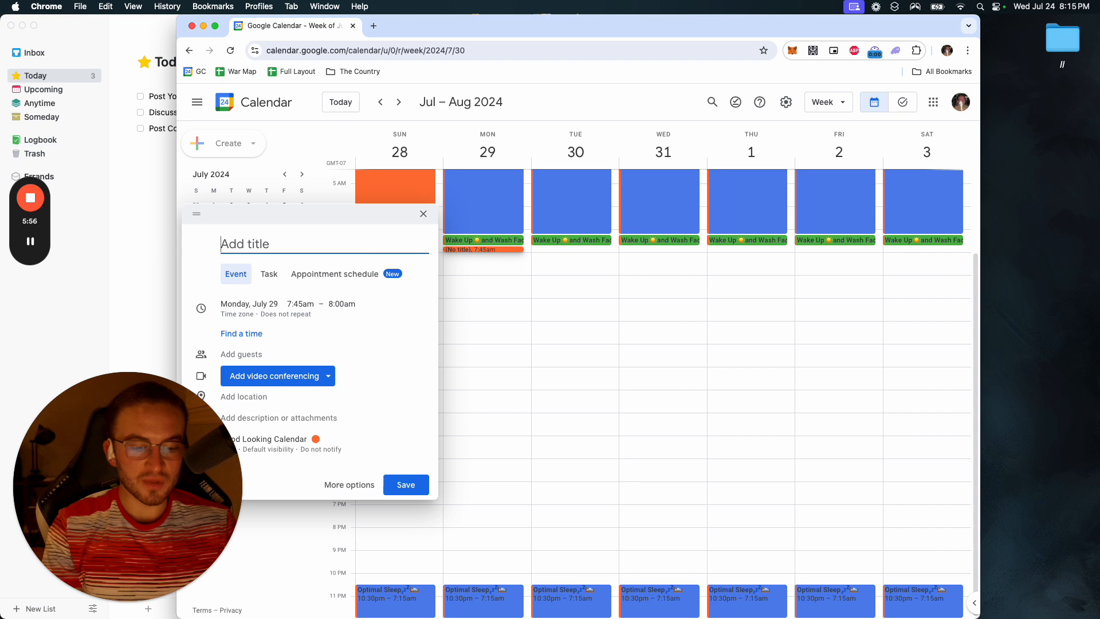
text(Dri)
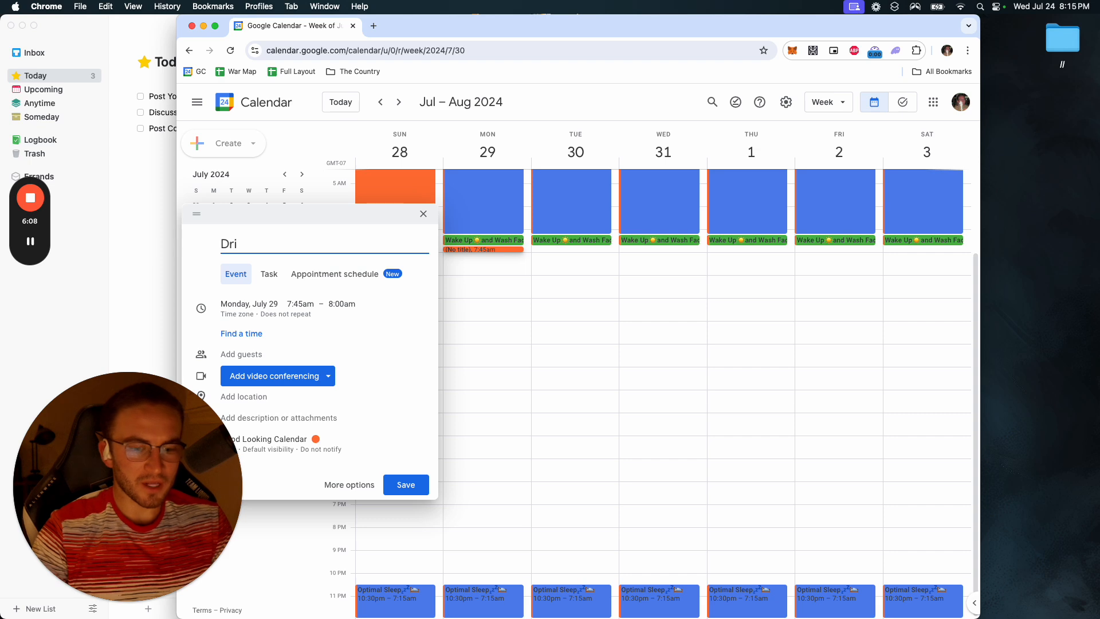
key(BackSpace)
key(BackSpace)
key(BackSpace)
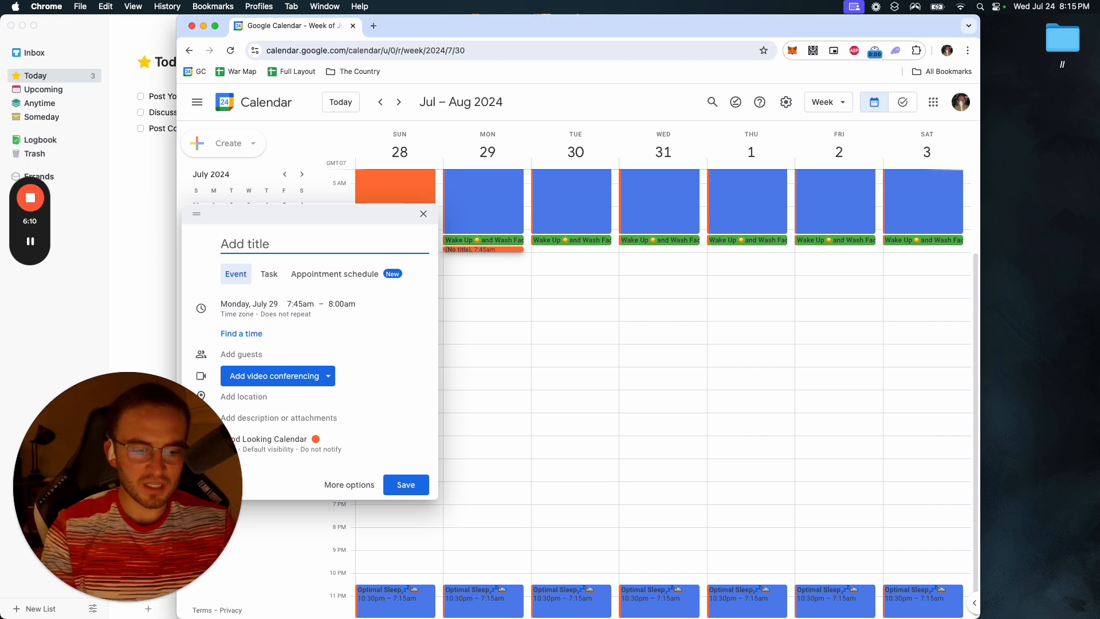
Step: Title the drafted event "Eating Breakfast" and save it
text(Eating Break)
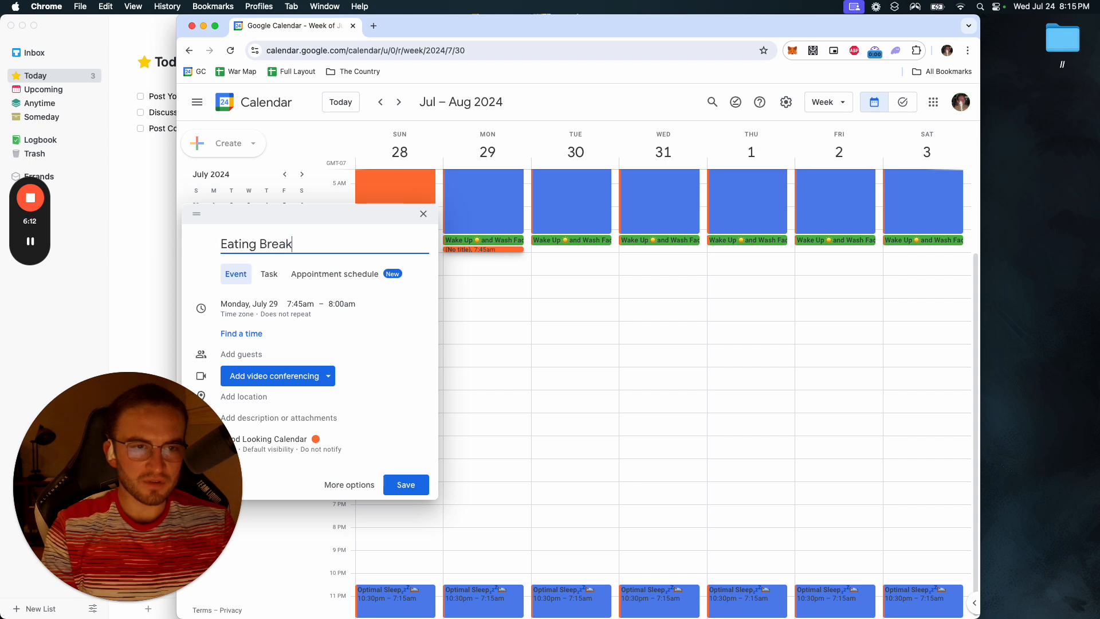
text(fast)
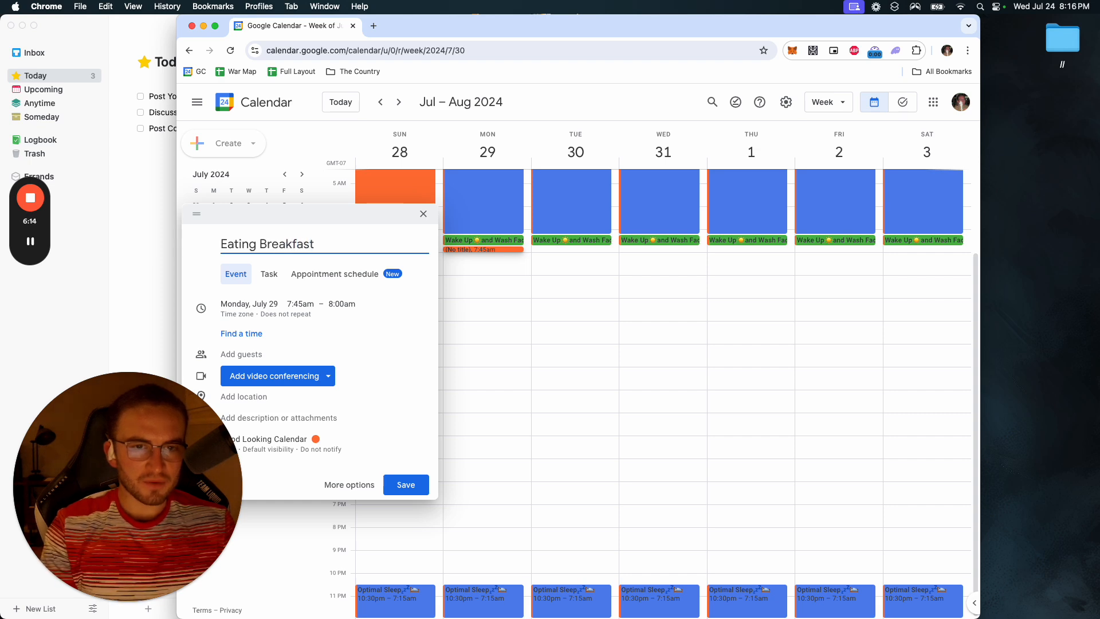
key(Return)
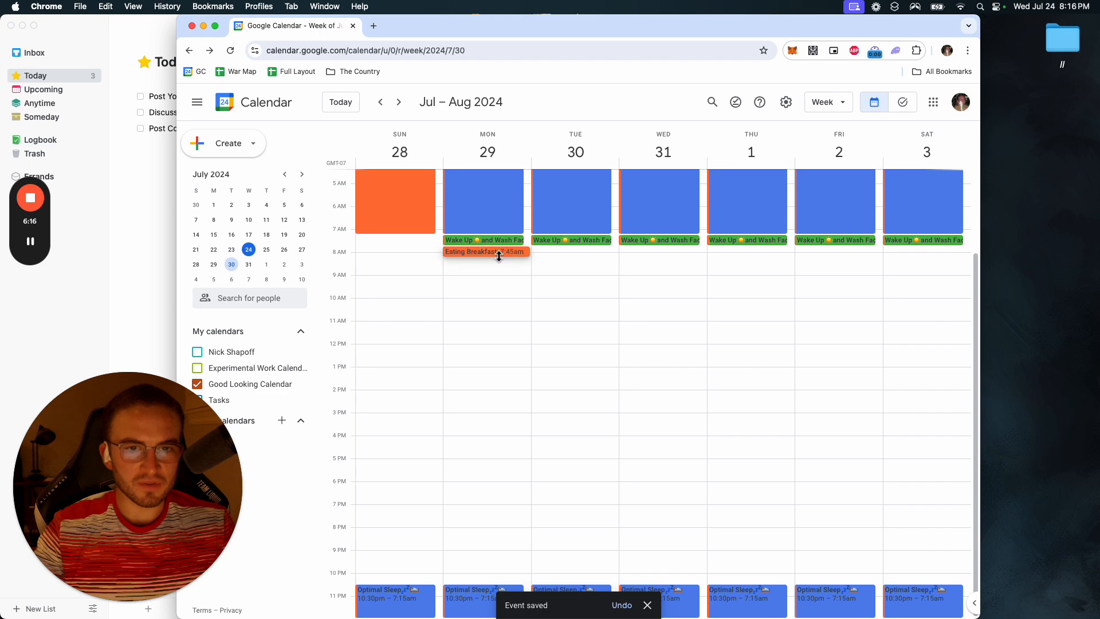
Step: Open the Eating Breakfast event for full editing and append the fork-and-knife-with-plate emoji to its title, searching for "plate"
drag(499, 256, 492, 252)
double_click(487, 248)
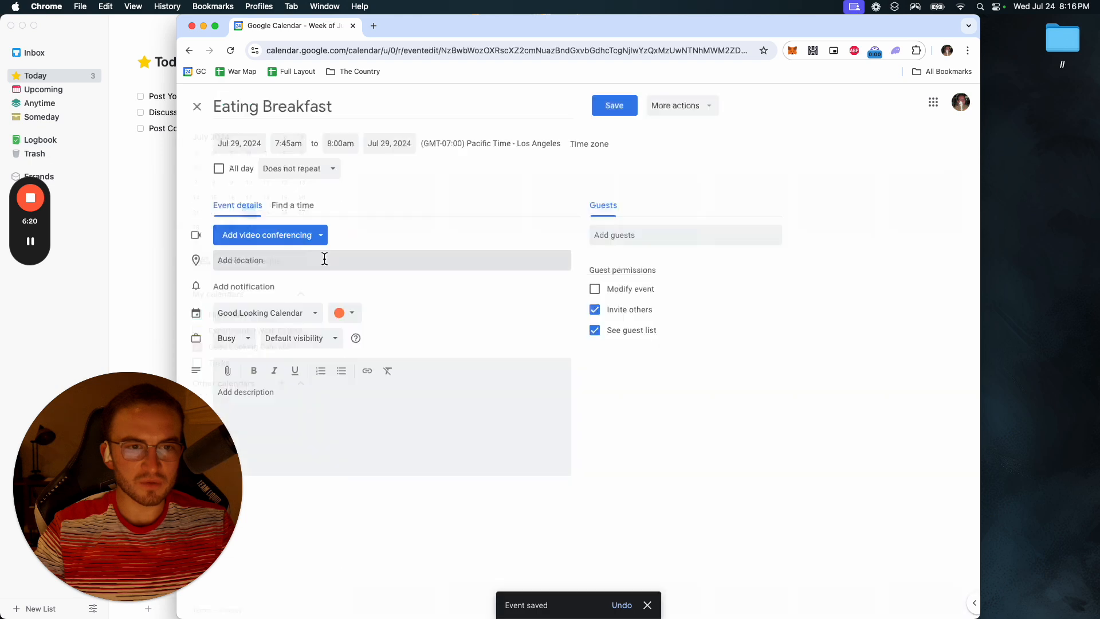
click(361, 107)
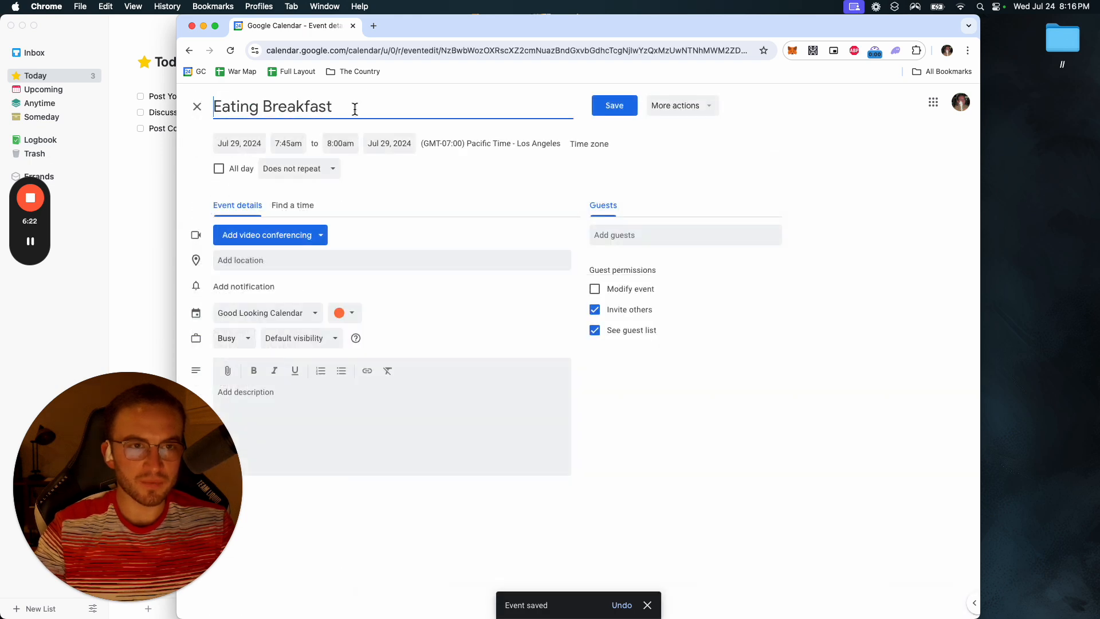
right_click(362, 111)
click(378, 113)
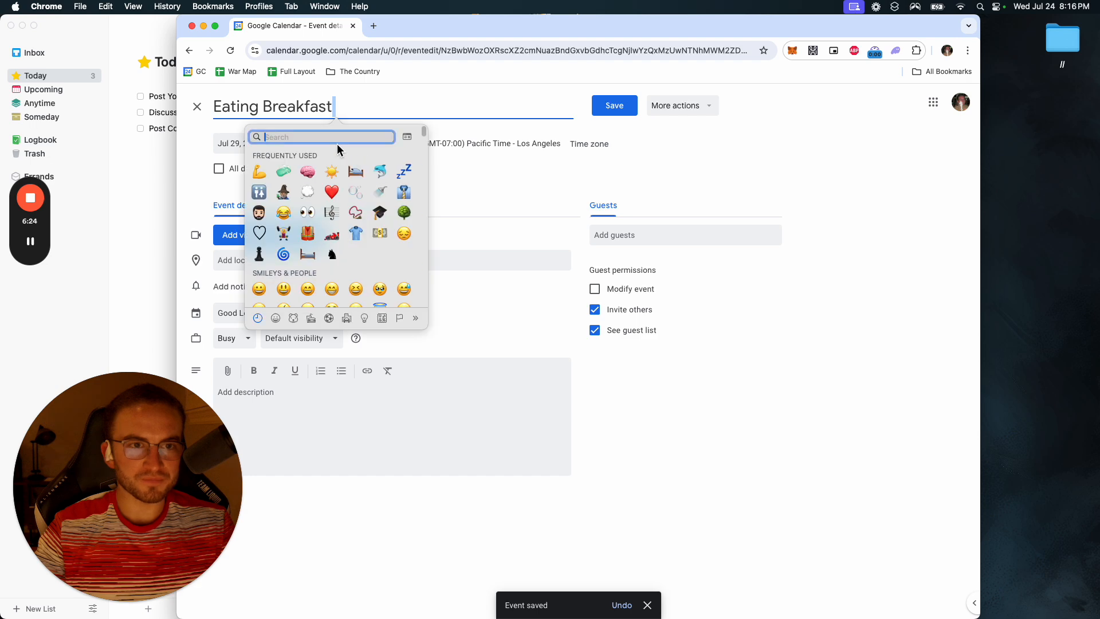
text(plate)
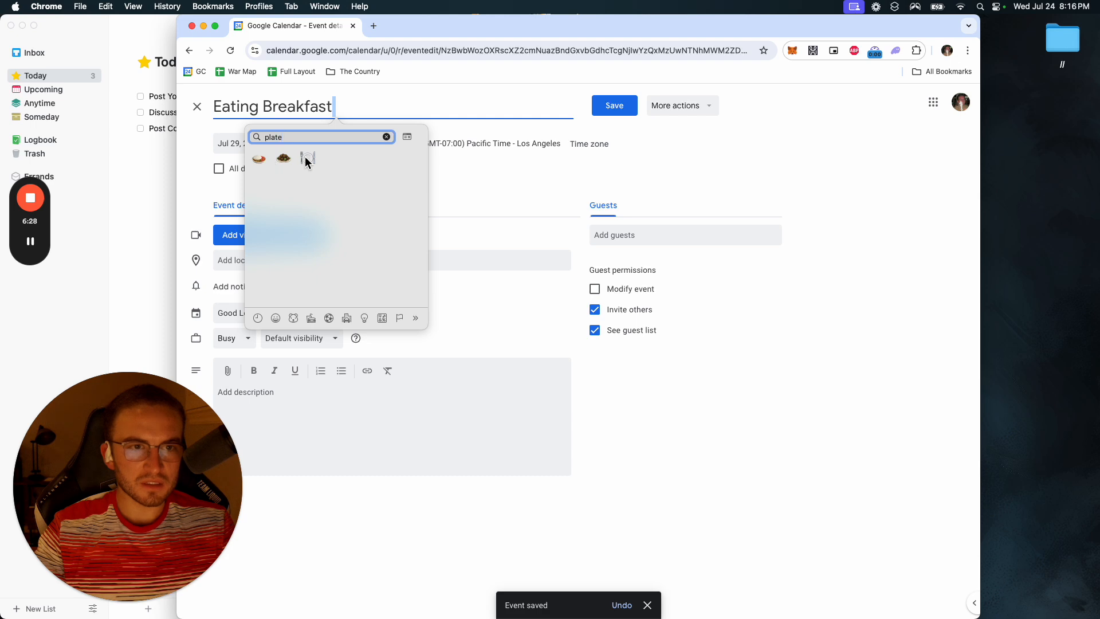
click(308, 159)
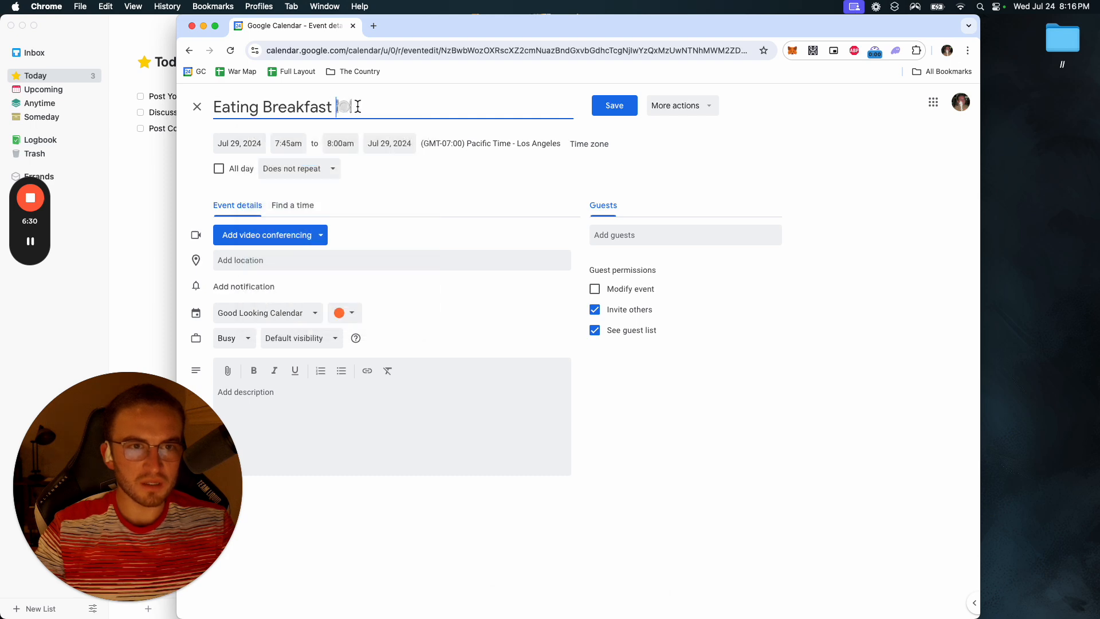
Step: Set the Eating Breakfast event's color to light purple and save the event
click(351, 313)
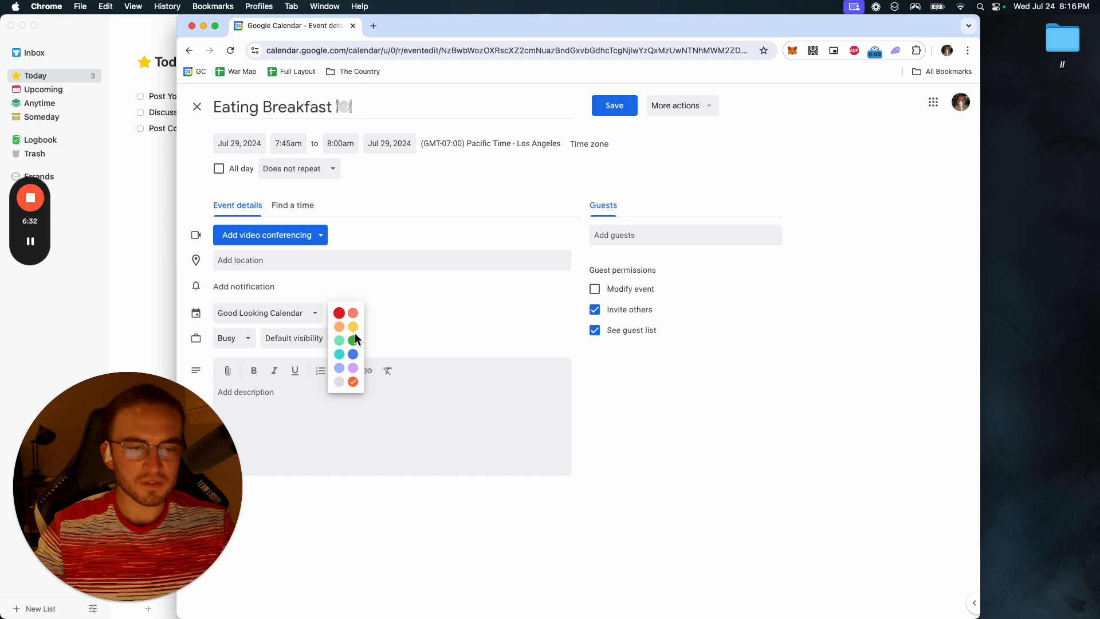
click(353, 367)
click(602, 110)
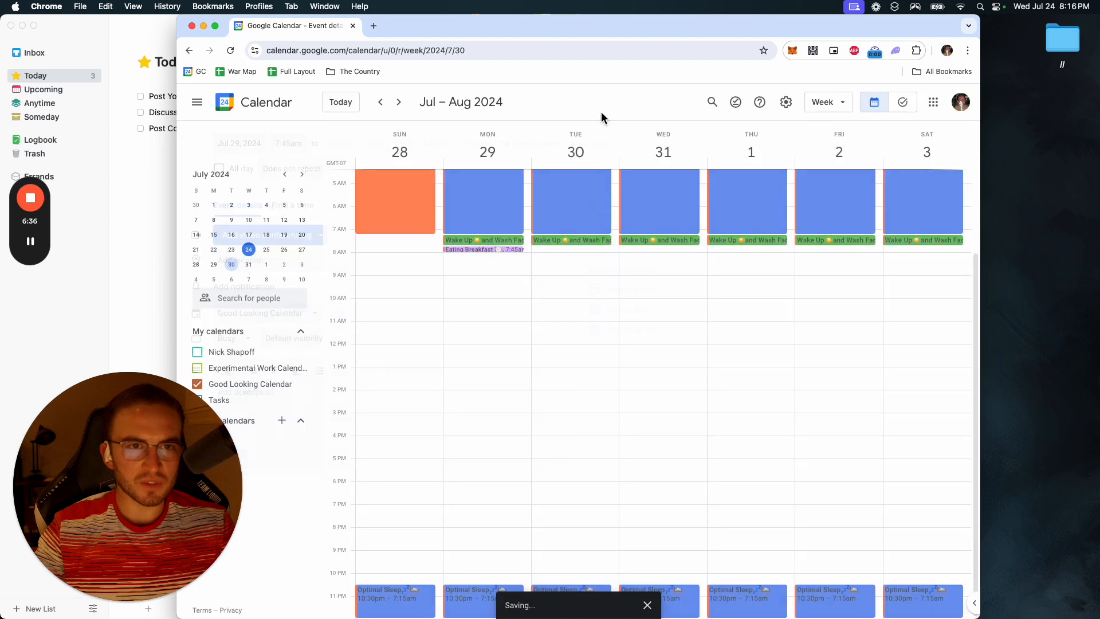
Step: Reopen the Monday Eating Breakfast event for editing, set it to repeat daily and save it
click(498, 251)
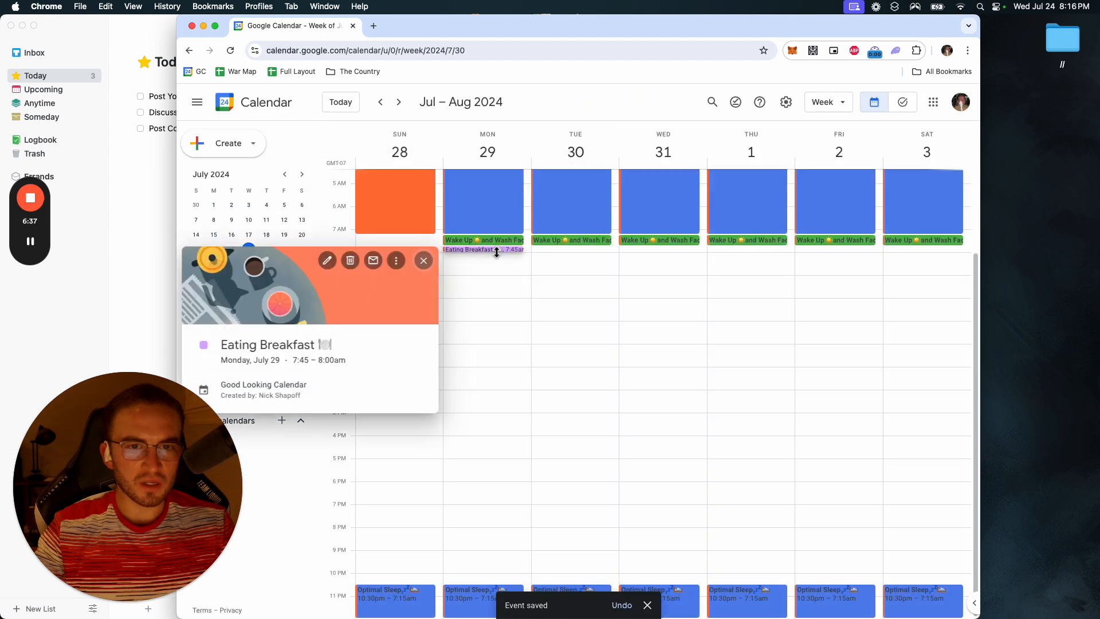
click(335, 263)
click(298, 169)
click(308, 216)
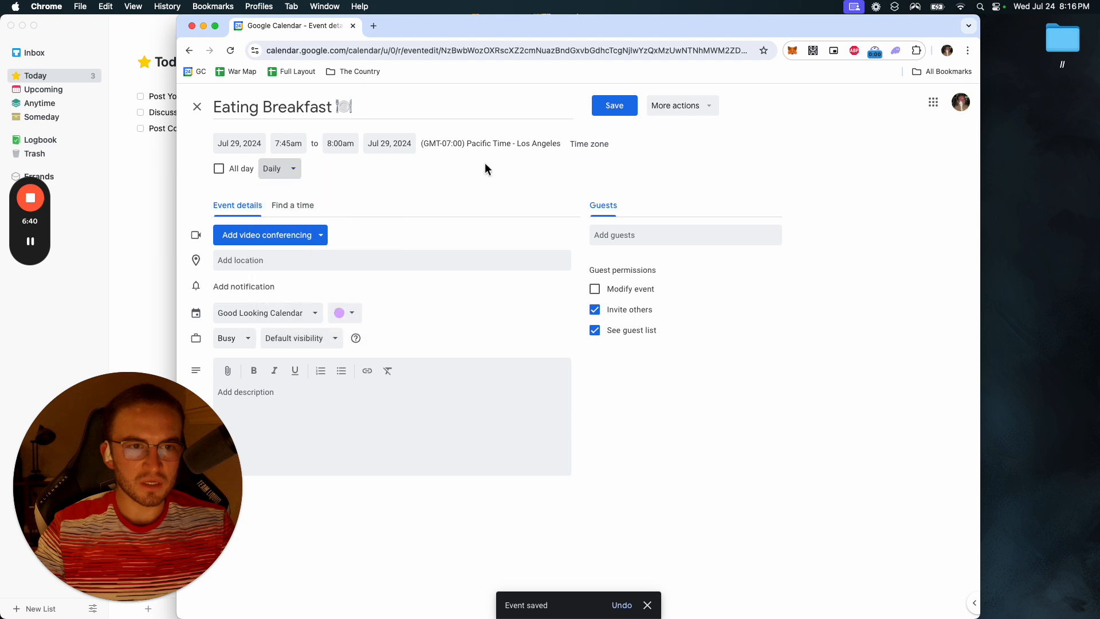
click(607, 106)
Step: Draft a new event on Monday, July 29 from 8:00am to 9:00am, with its title ready for entry
click(490, 258)
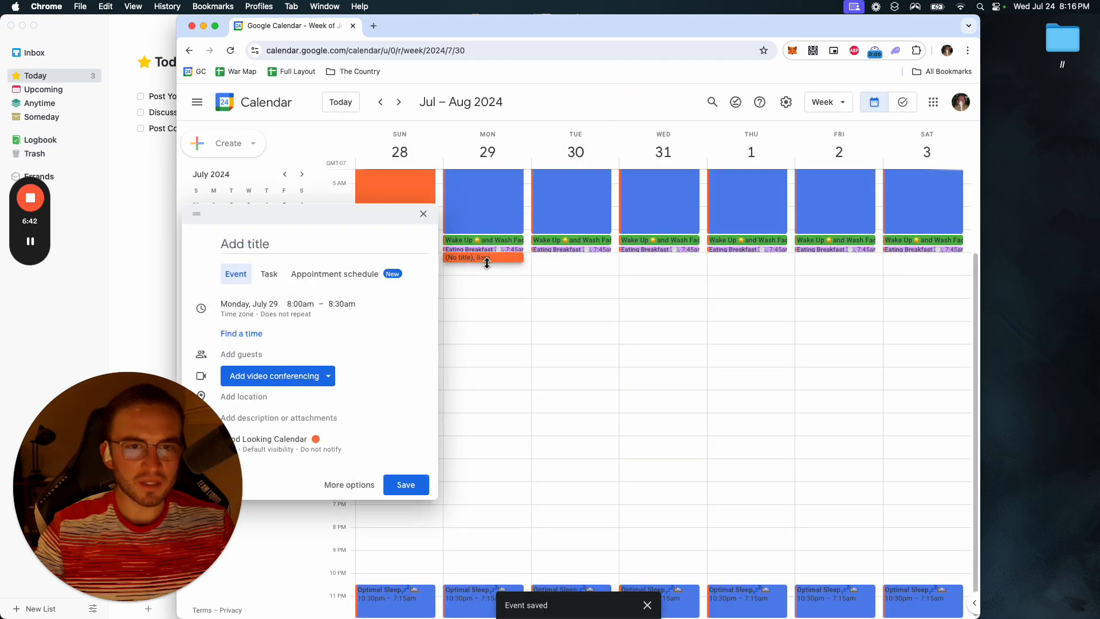
drag(486, 262, 485, 273)
click(312, 241)
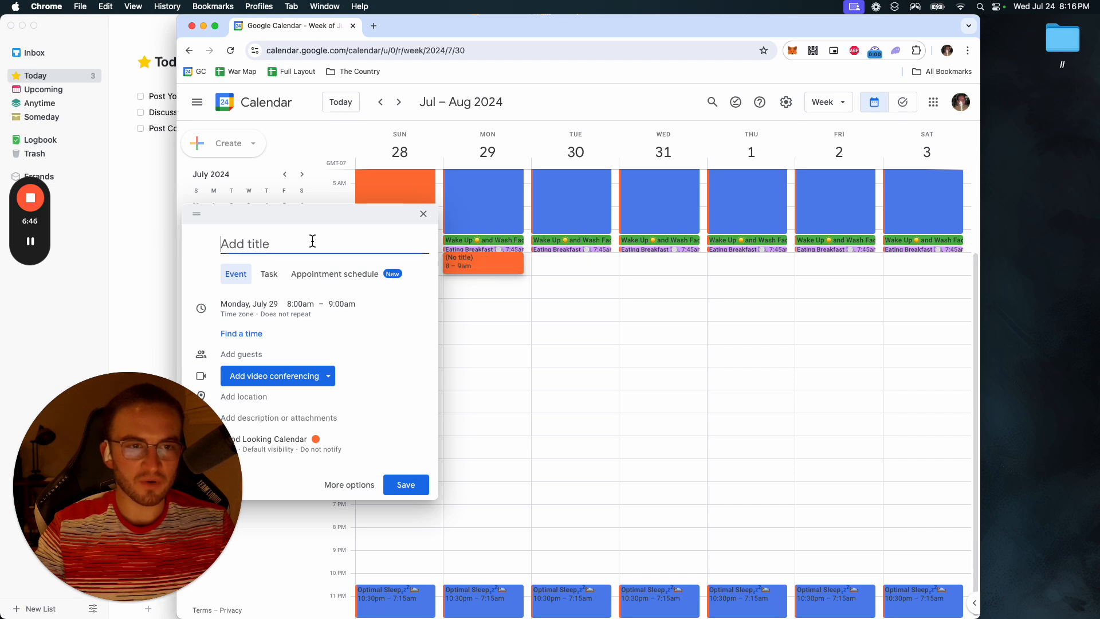
Step: Title the drafted 8:00am event "Developing APP Frontend"
text(W)
key(BackSpace)
text(D)
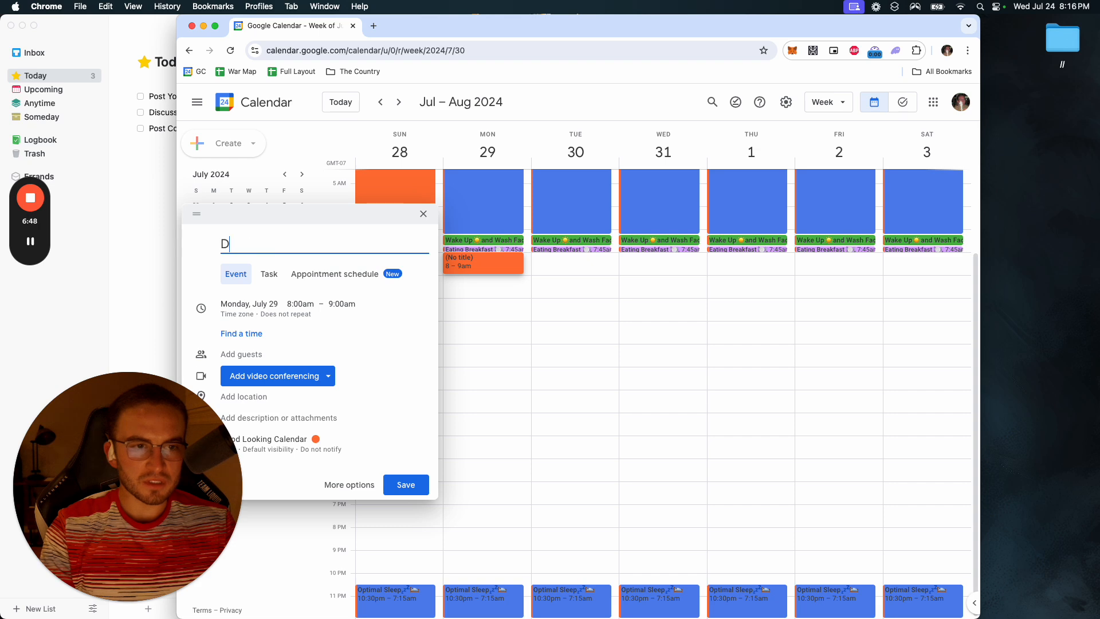
text(evelo)
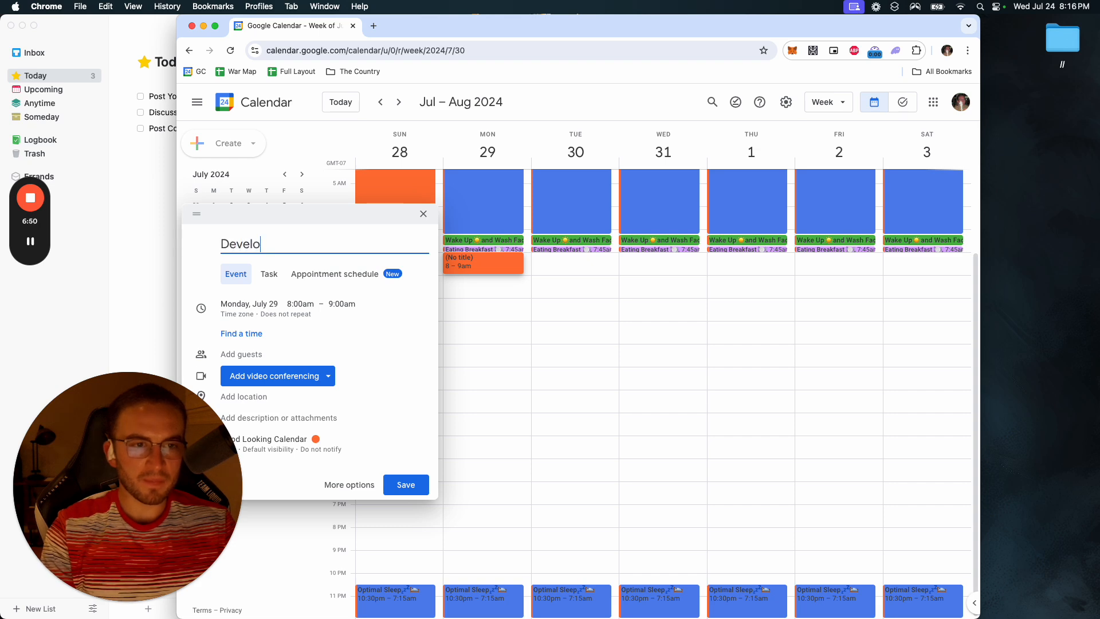
text(ping APP)
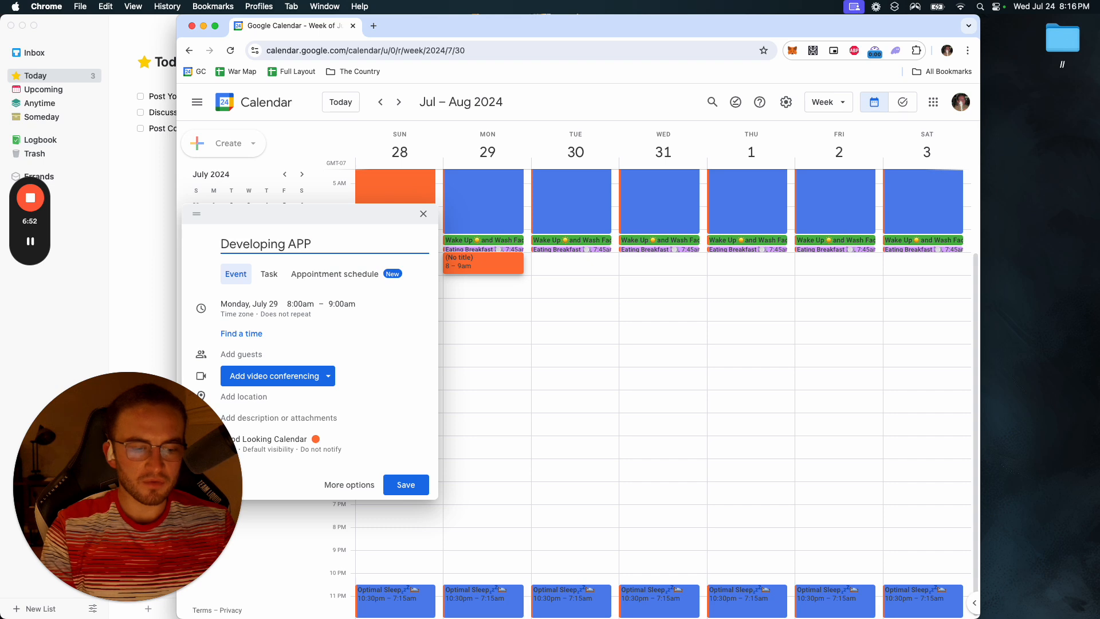
text(Frontend)
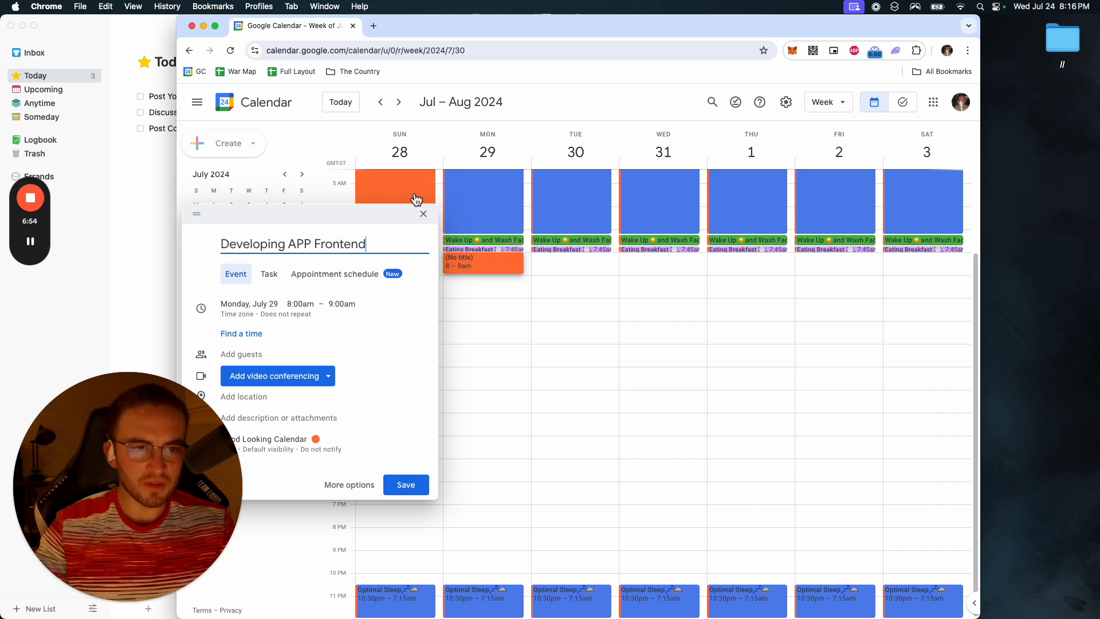
Step: Try lavender blue as the Developing APP Frontend event's color, and settle on light gray instead
click(324, 441)
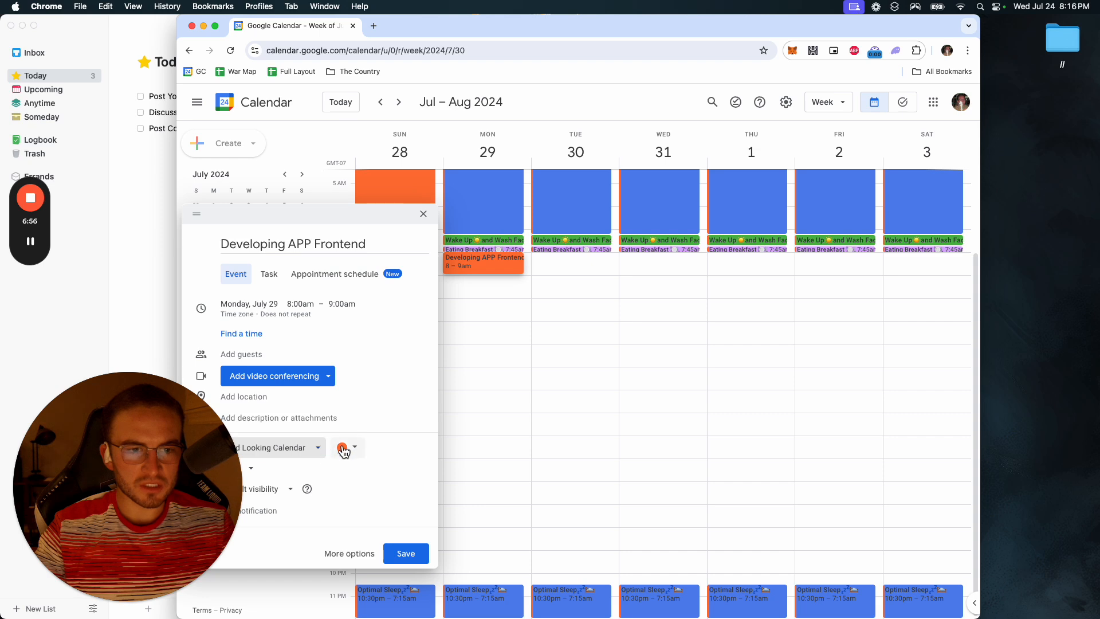
click(343, 447)
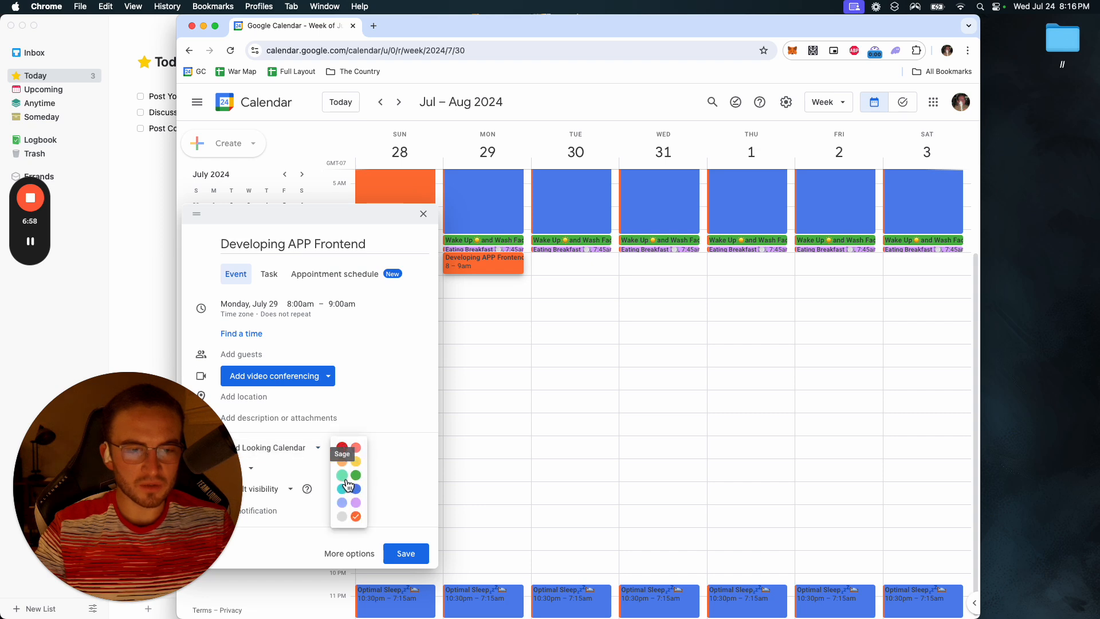
click(342, 504)
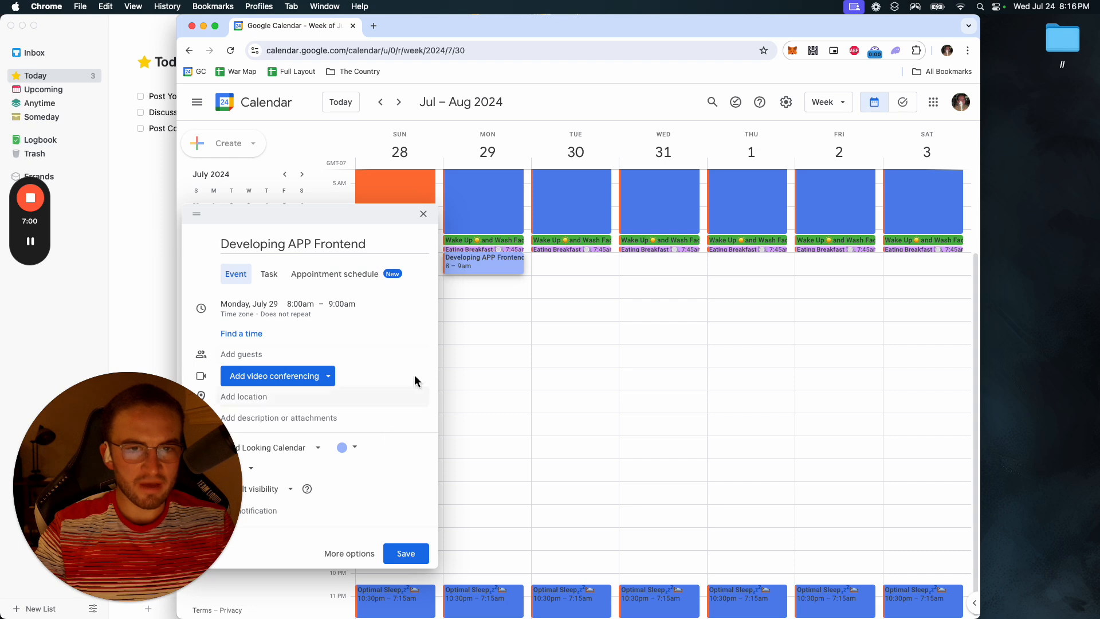
click(343, 448)
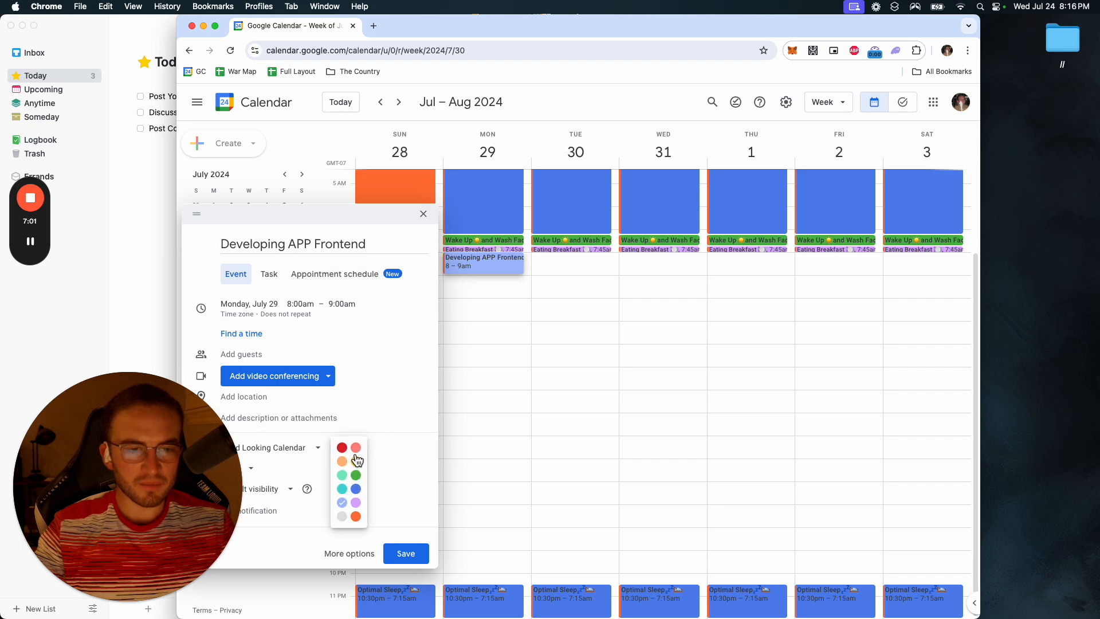
click(342, 517)
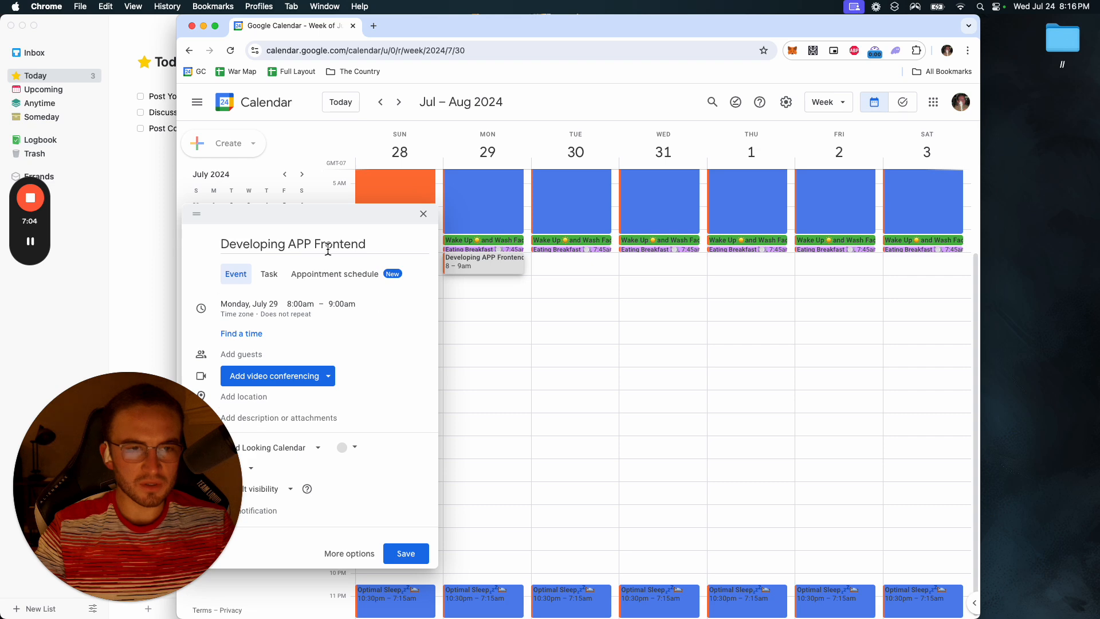
Step: Search the emoji picker for "computer" and append the desktop computer emoji to the Developing APP Frontend title
right_click(377, 246)
click(394, 253)
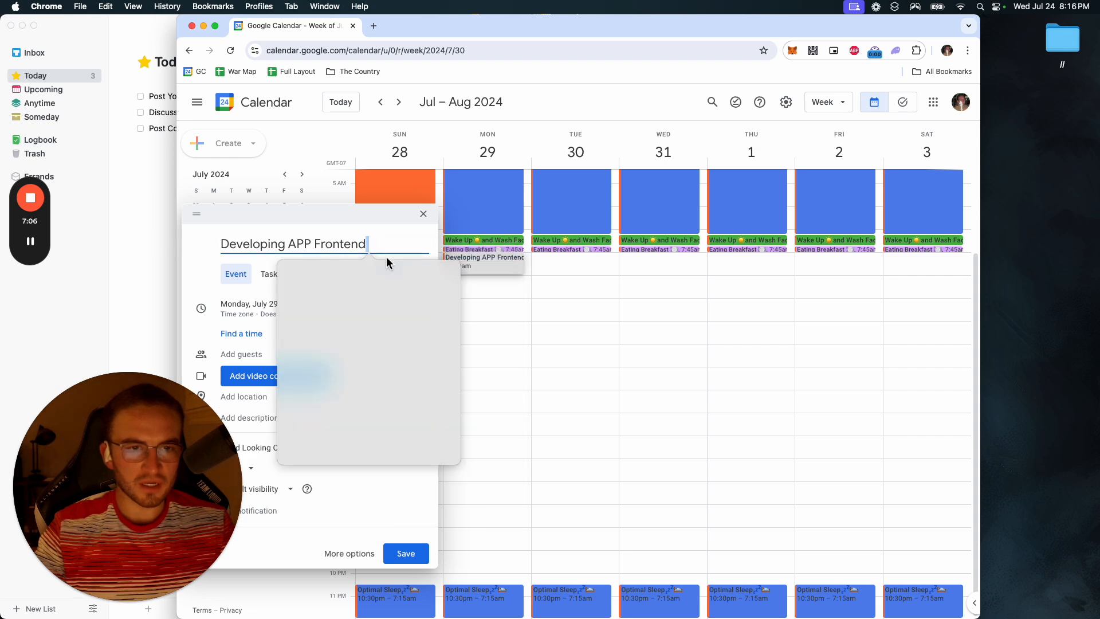
text(cc)
text(mputer)
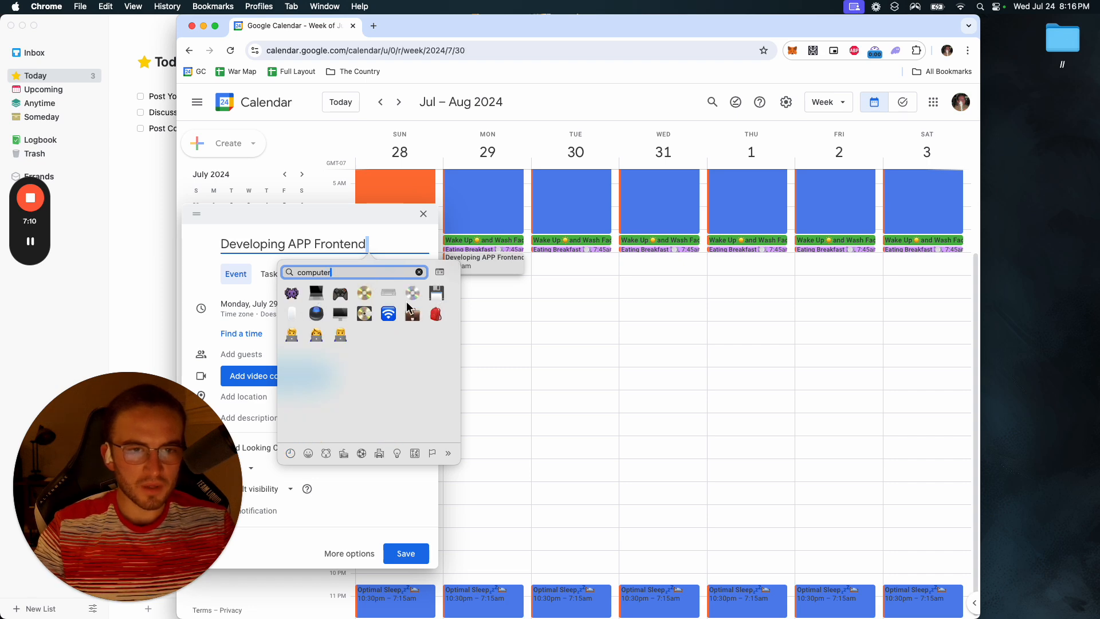
click(340, 313)
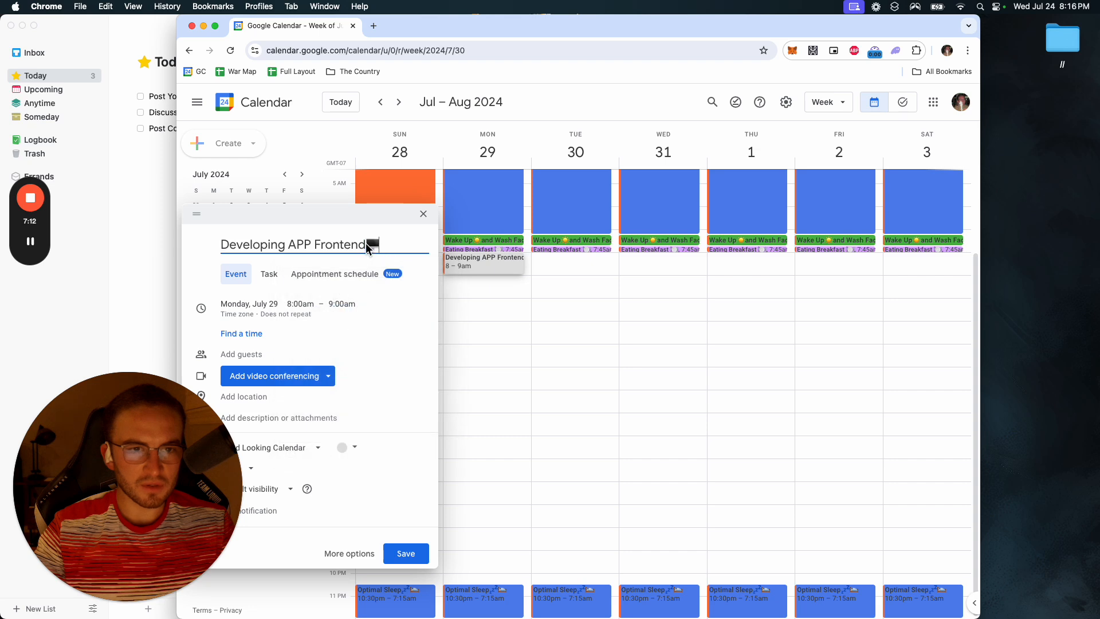
Step: Set the Developing APP Frontend event to repeat daily and save it
click(291, 317)
click(280, 337)
click(282, 383)
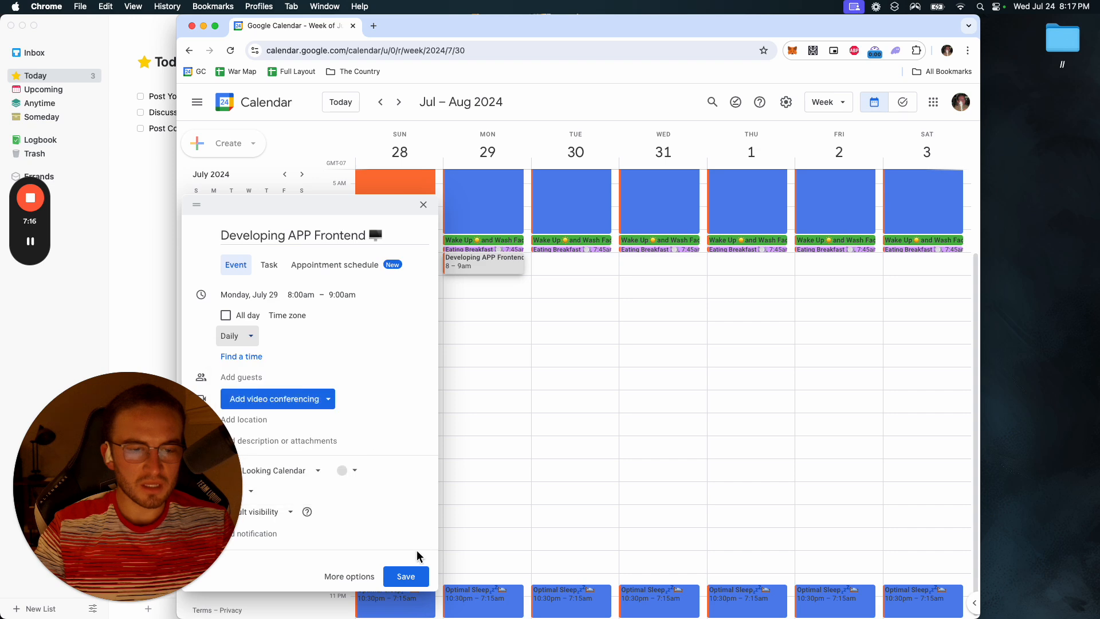
click(411, 576)
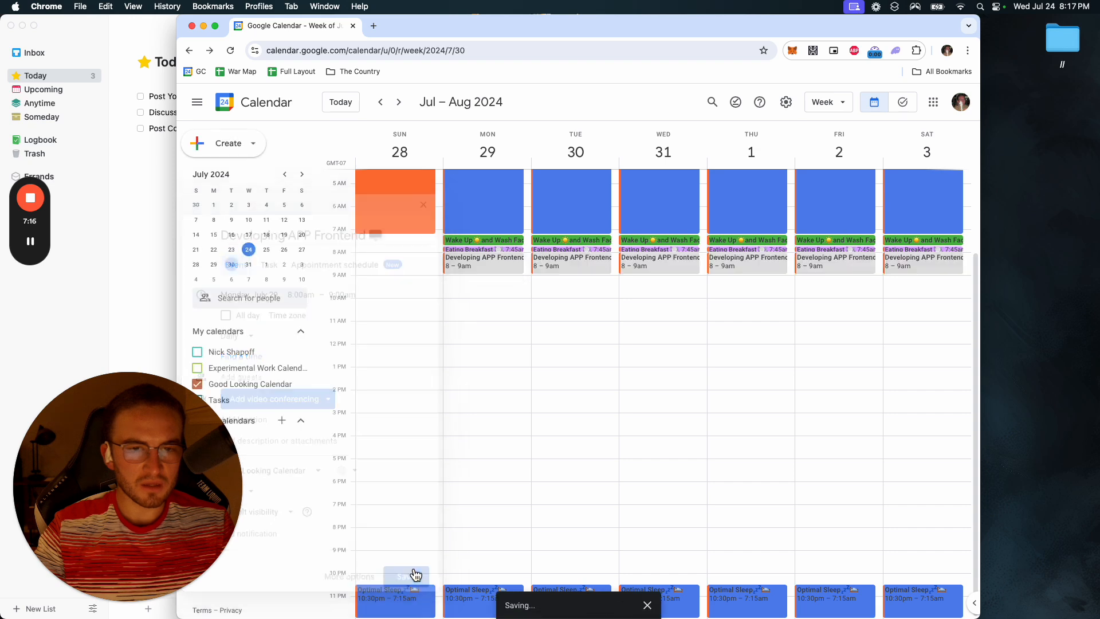
Step: Draft a Monday, July 29 event from 9:00am to 9:30am titled "Answering Emails and Communicating with Team"
click(477, 279)
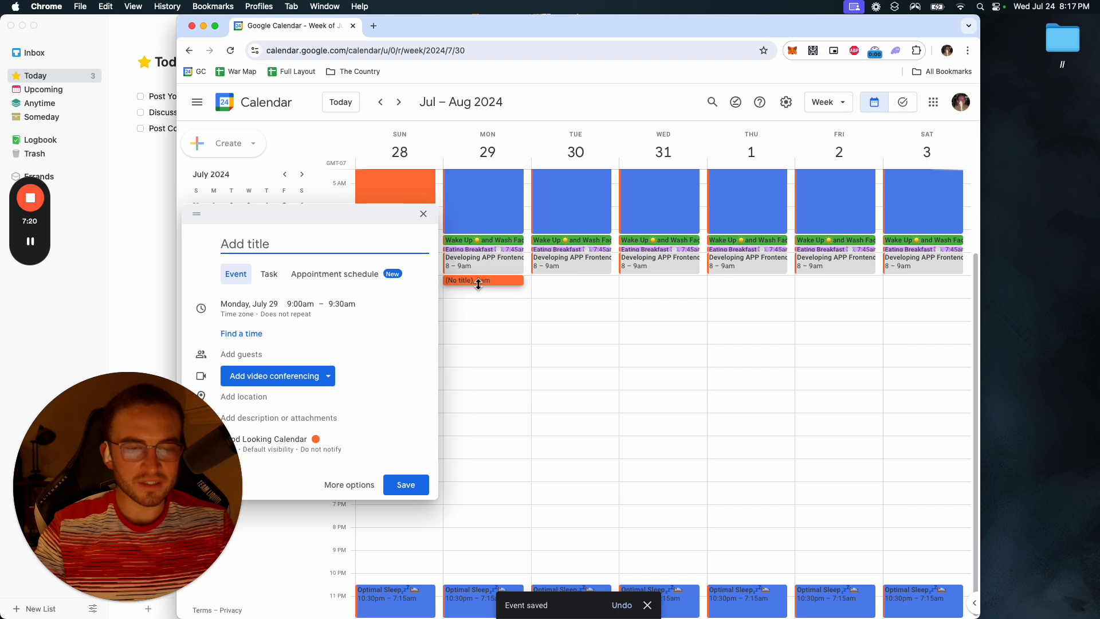
drag(478, 285, 476, 288)
click(328, 245)
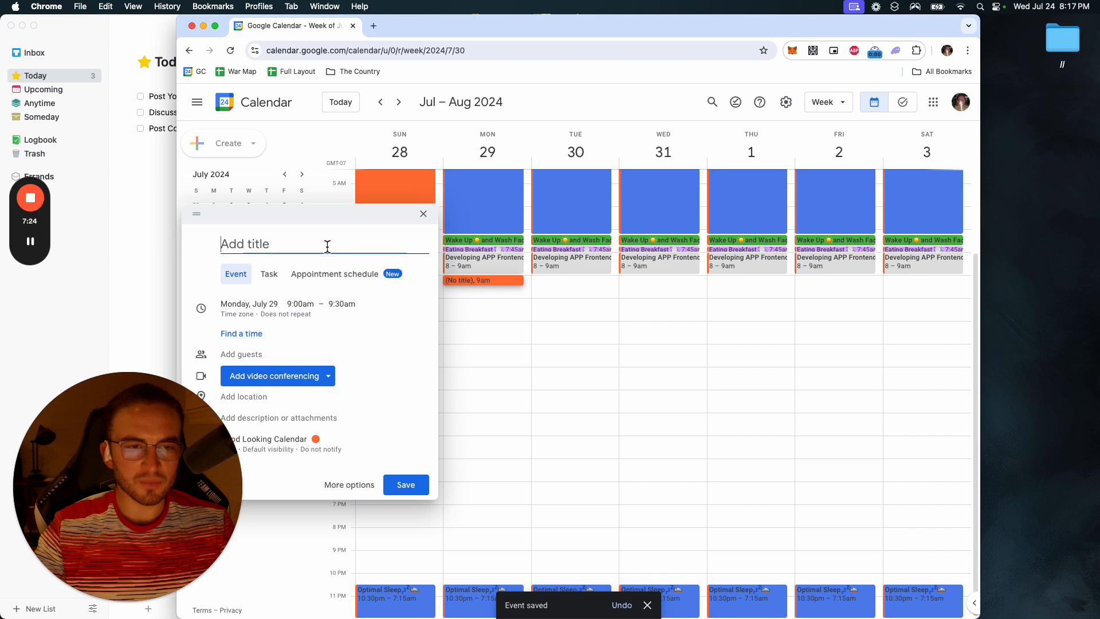
text(Answering )
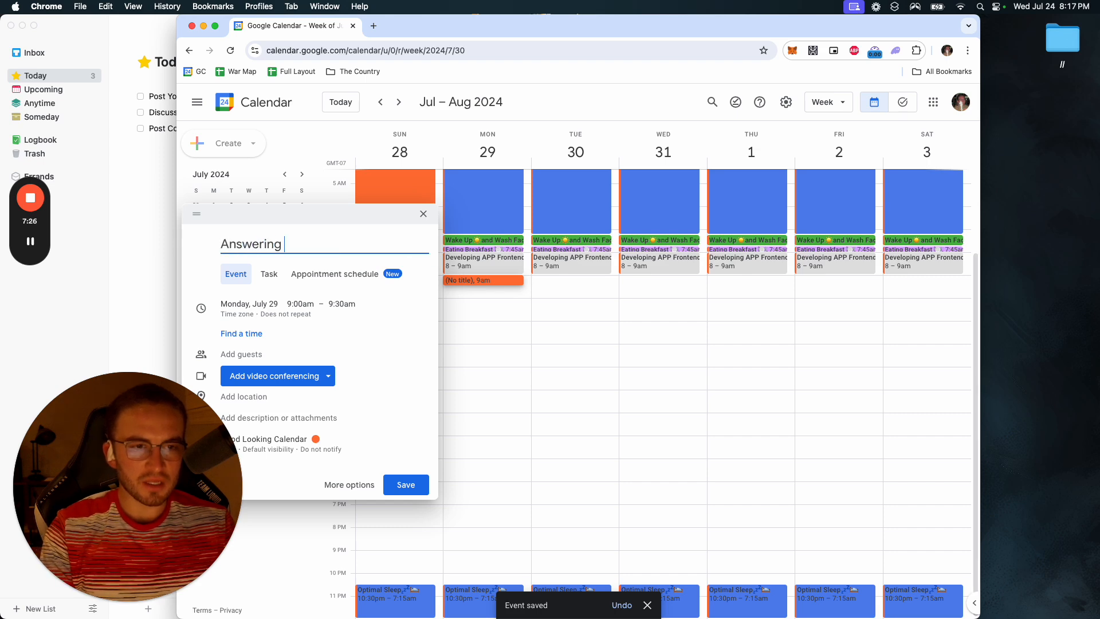
text(Emails and Commu)
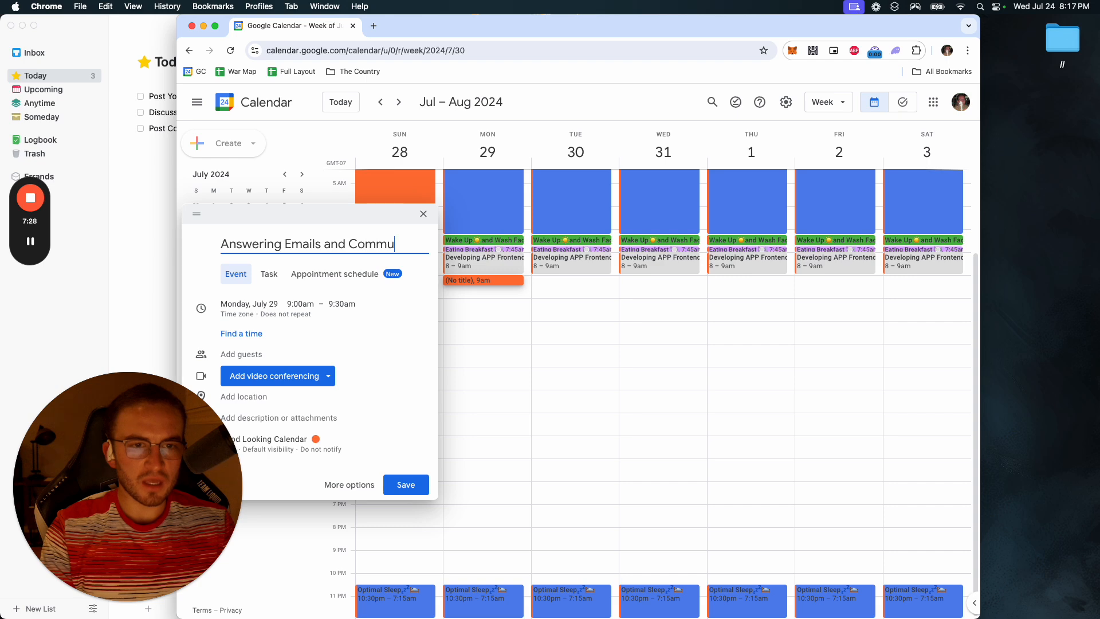
text(icating with Team)
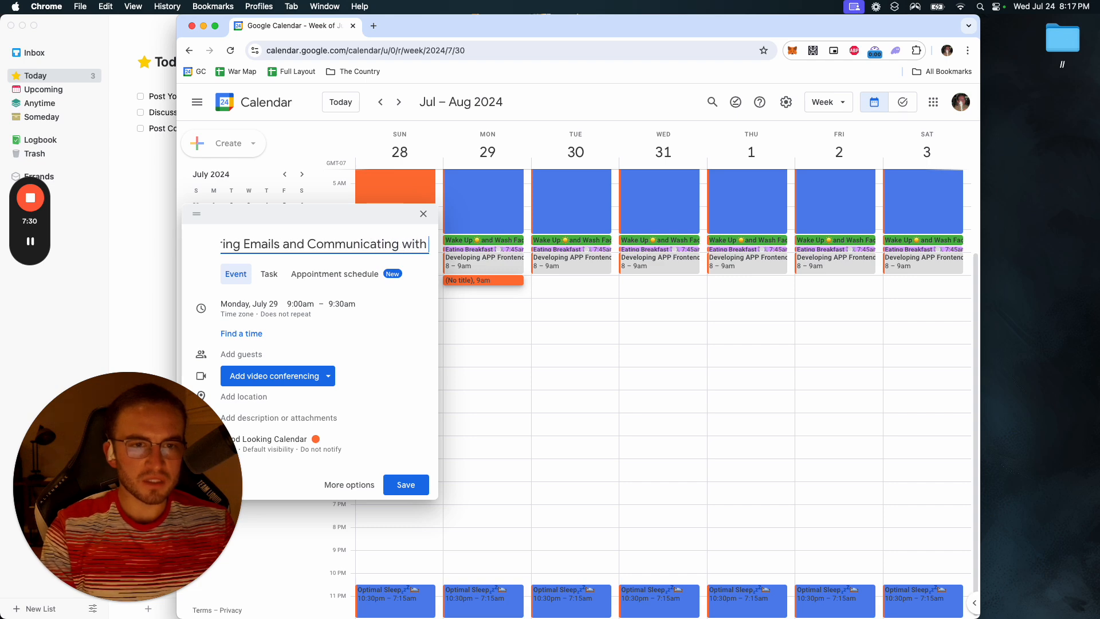
Step: Color the Answering Emails event Flamingo and set it to repeat daily
click(319, 444)
click(344, 448)
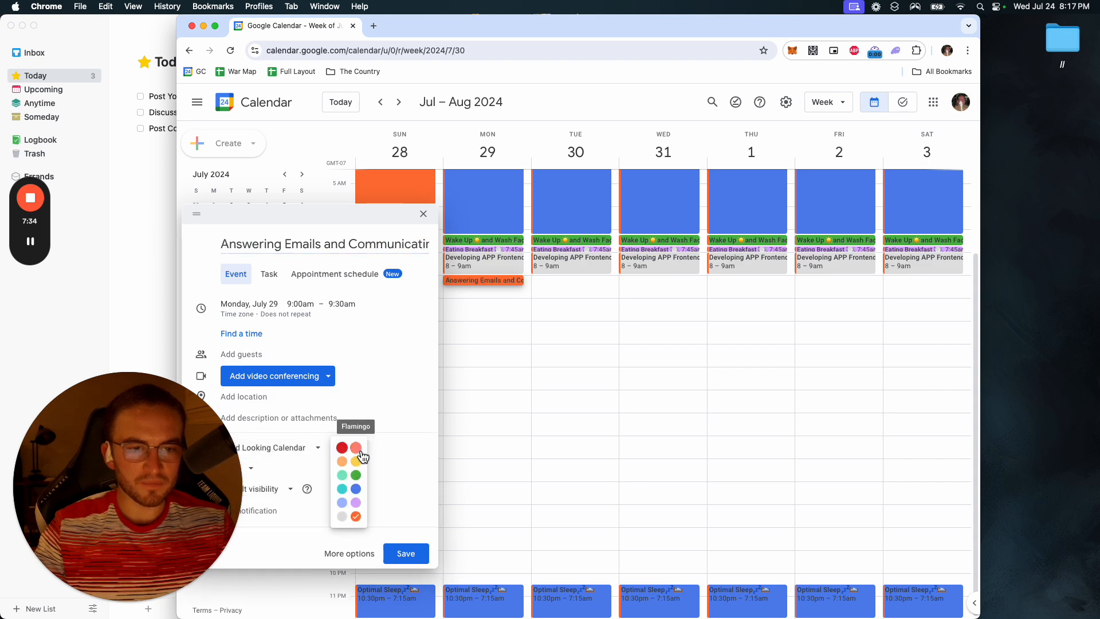
click(356, 447)
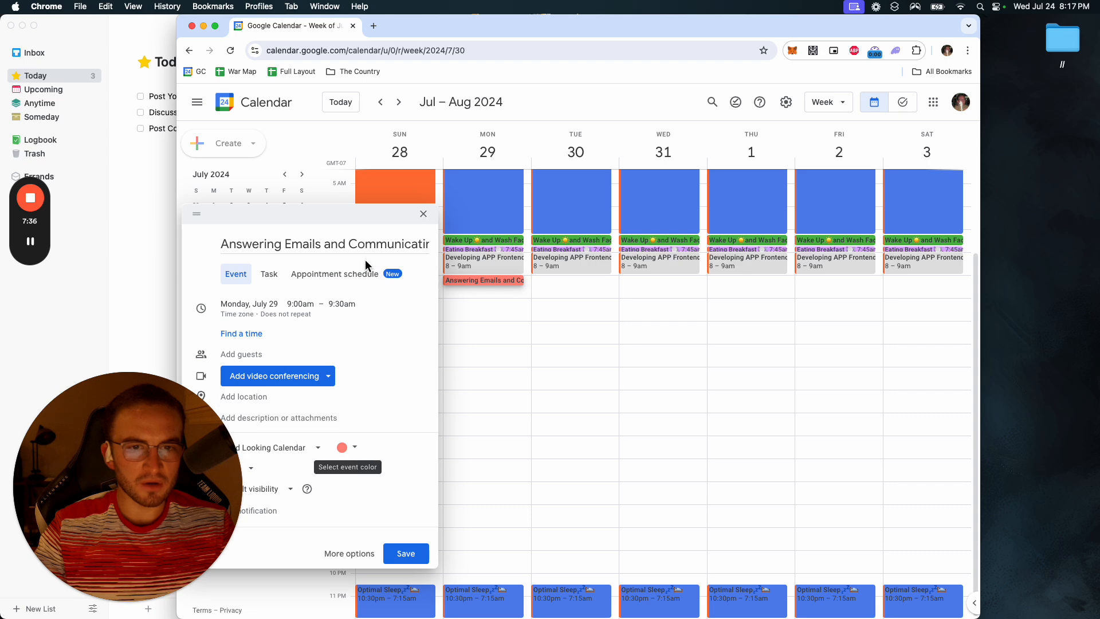
click(280, 314)
click(280, 335)
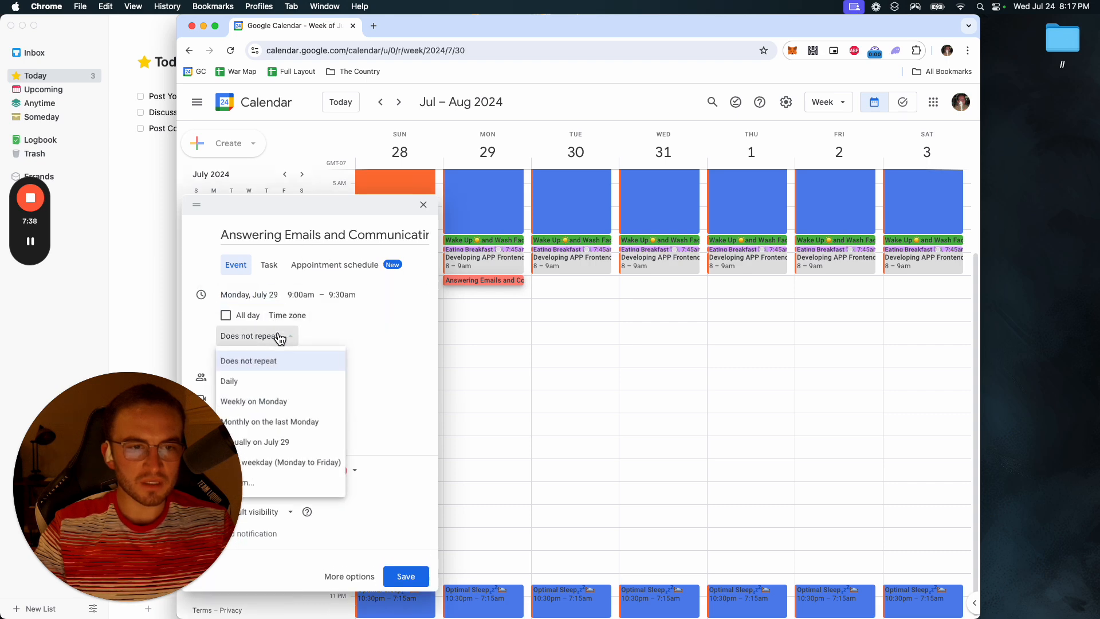
click(279, 382)
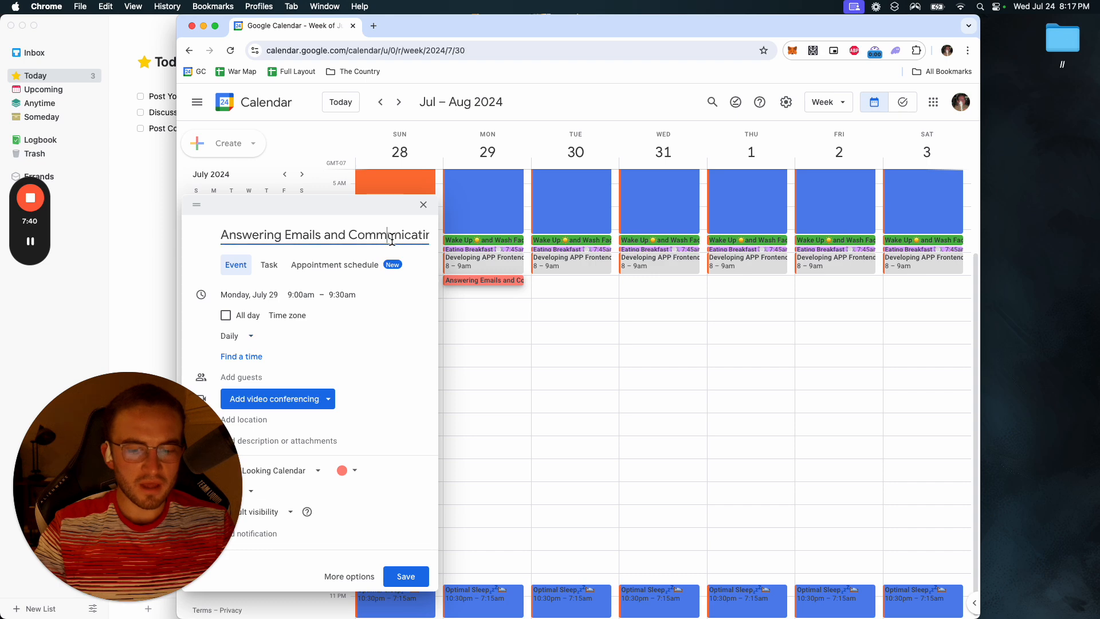
Step: Append a mail tray emoji, found by searching "mail", to the end of the Answering Emails and Communicating with Team title
key(Right)
key(Right)
key(Right)
key(Right)
key(Right)
key(Right)
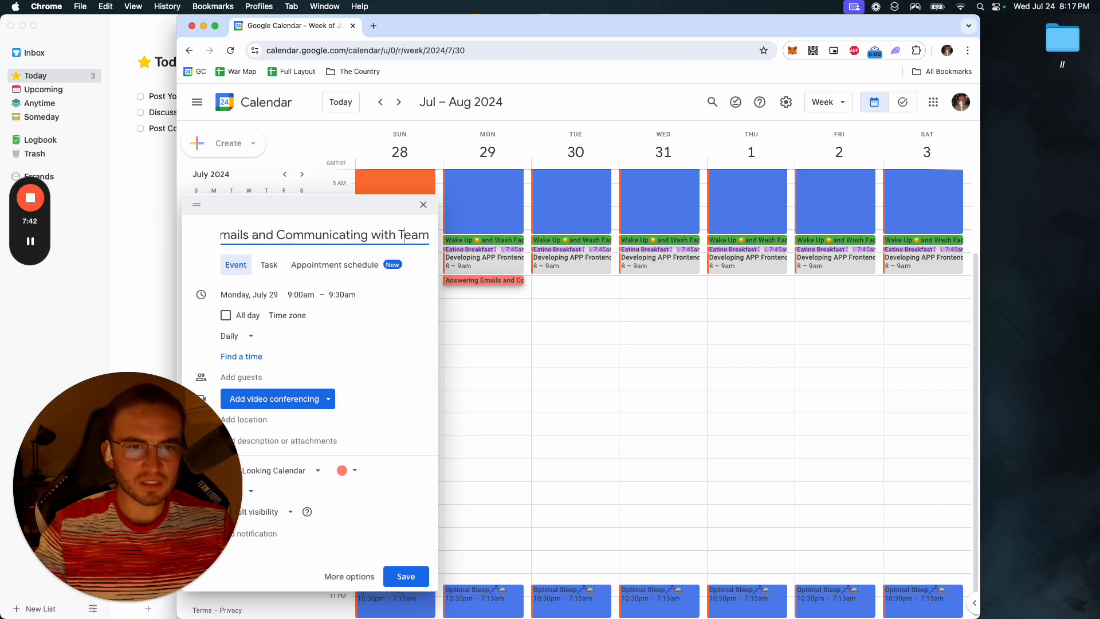
key(Right)
key(Right)
key(Right)
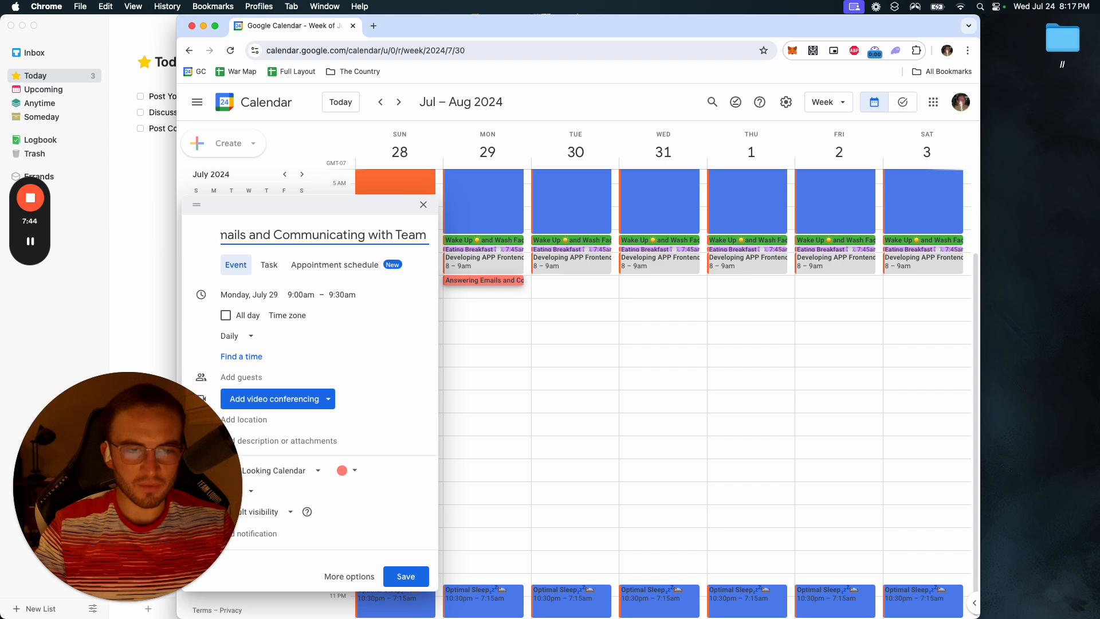
right_click(433, 238)
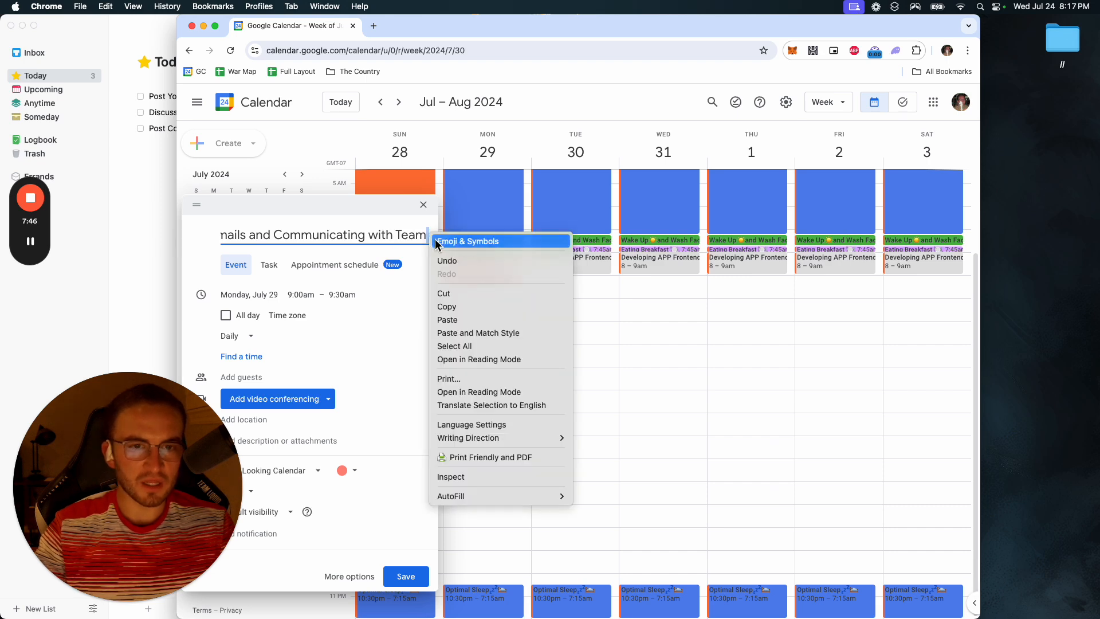
click(436, 242)
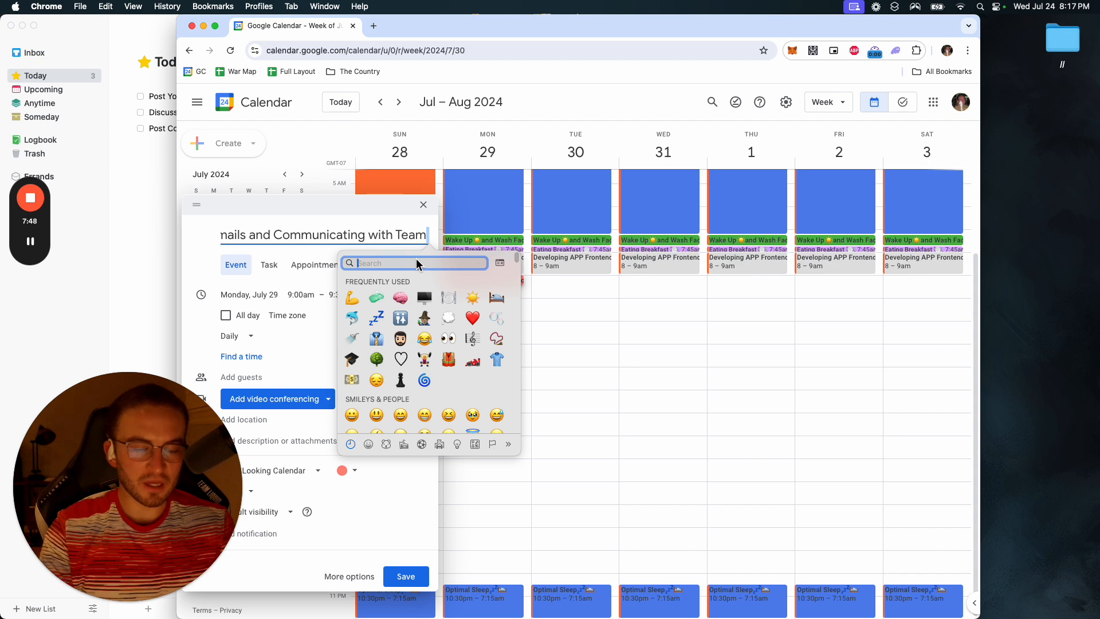
text(mail)
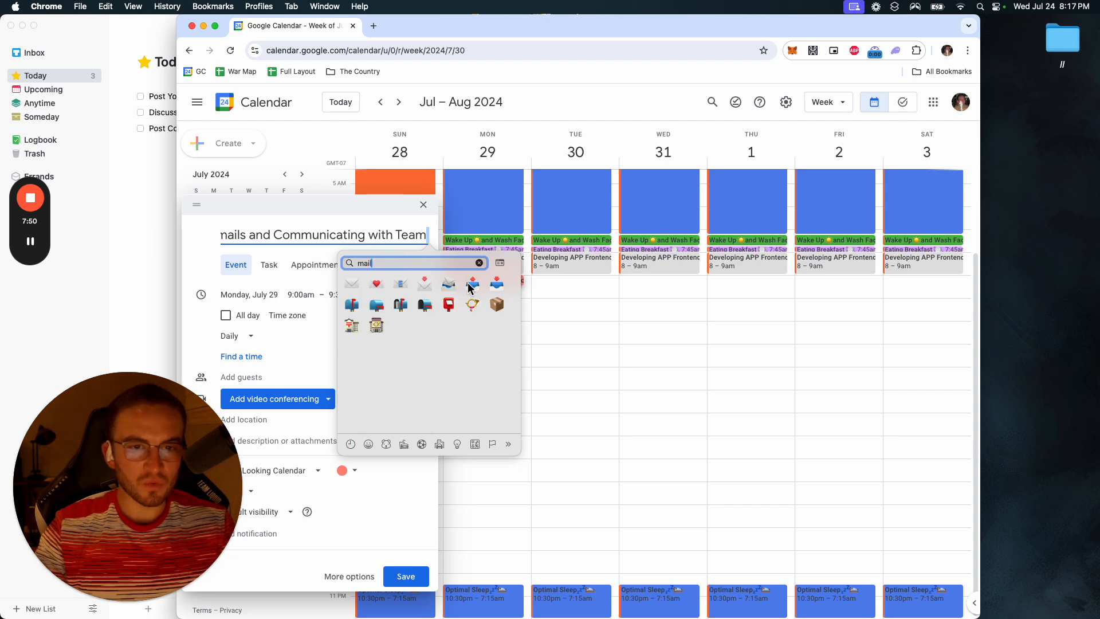
click(471, 287)
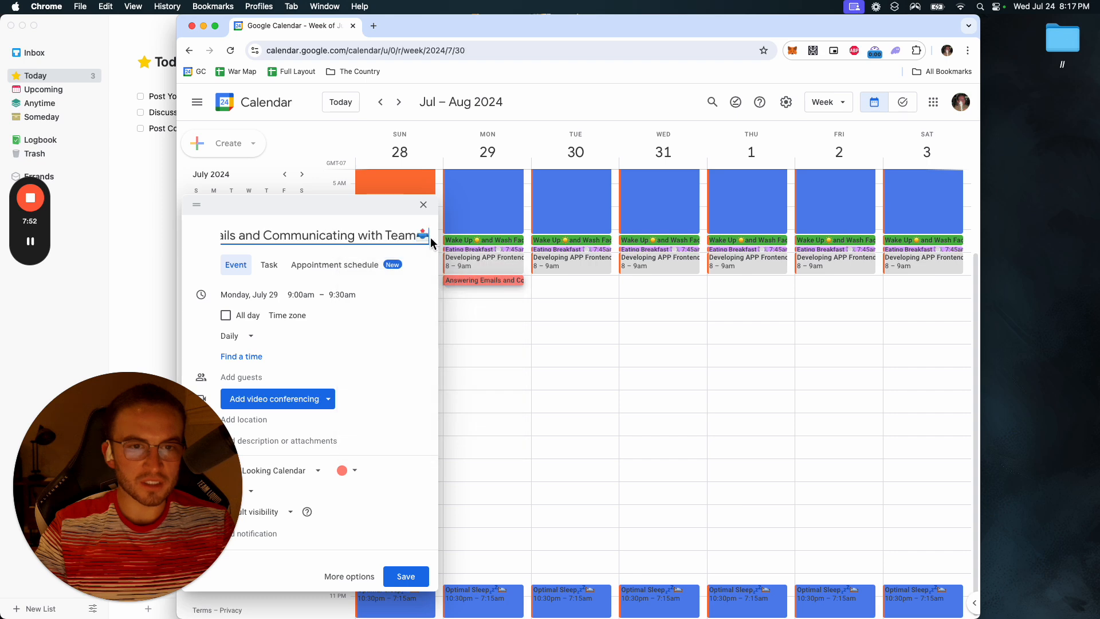
Step: Add the second mail tray emoji from a "mail" search after the first one in the title, and save the event
right_click(431, 236)
click(418, 236)
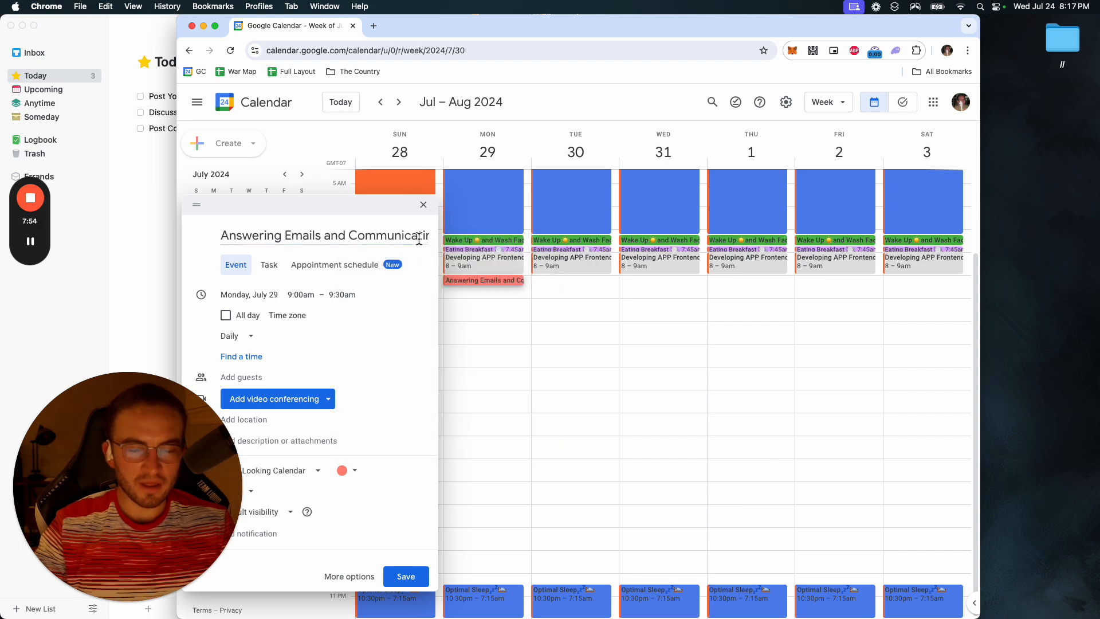
click(419, 238)
key(Right)
key(Right)
key(Right)
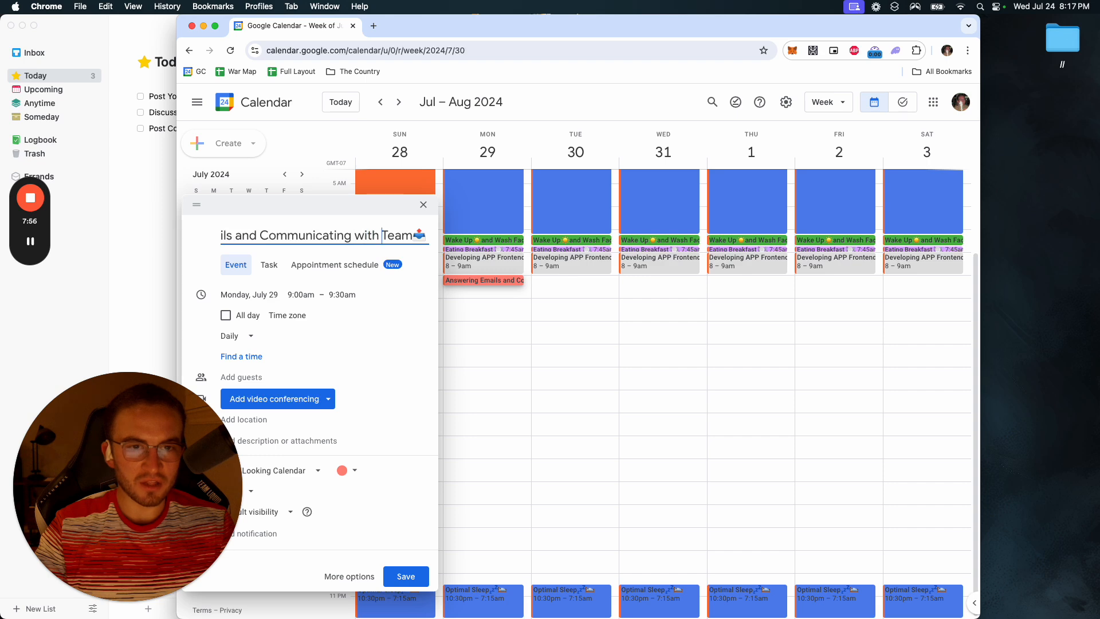
right_click(431, 239)
click(459, 241)
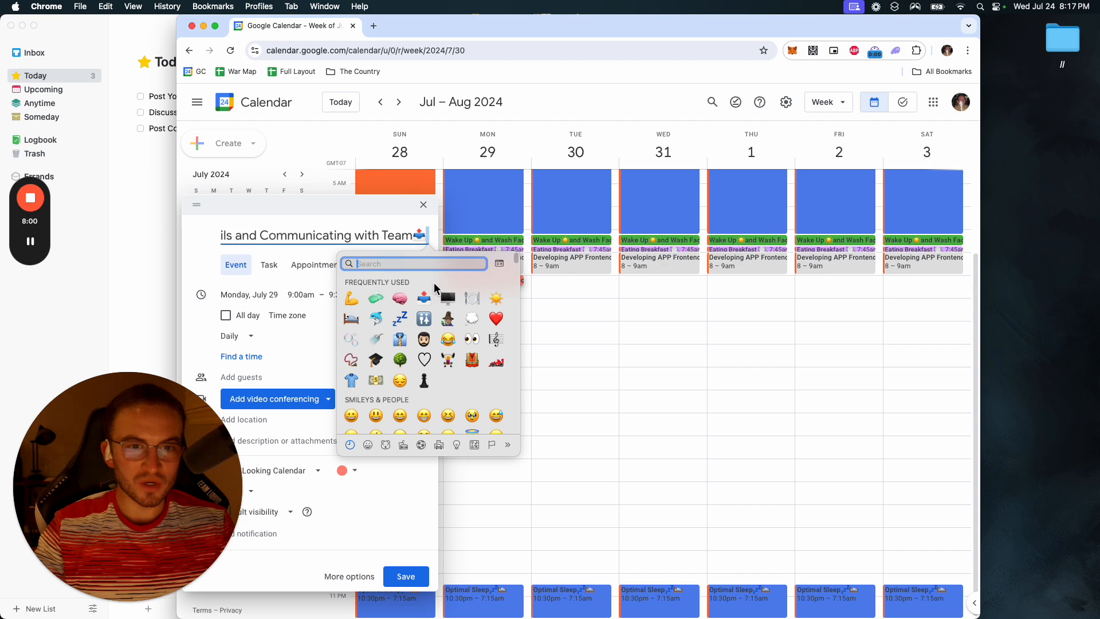
text(mail)
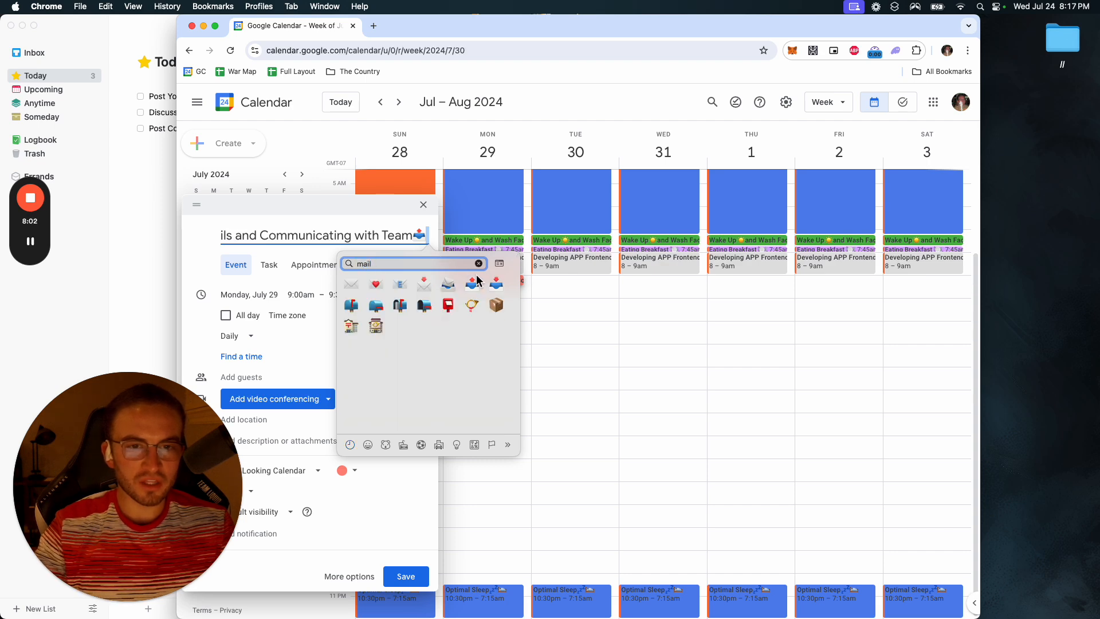
click(497, 284)
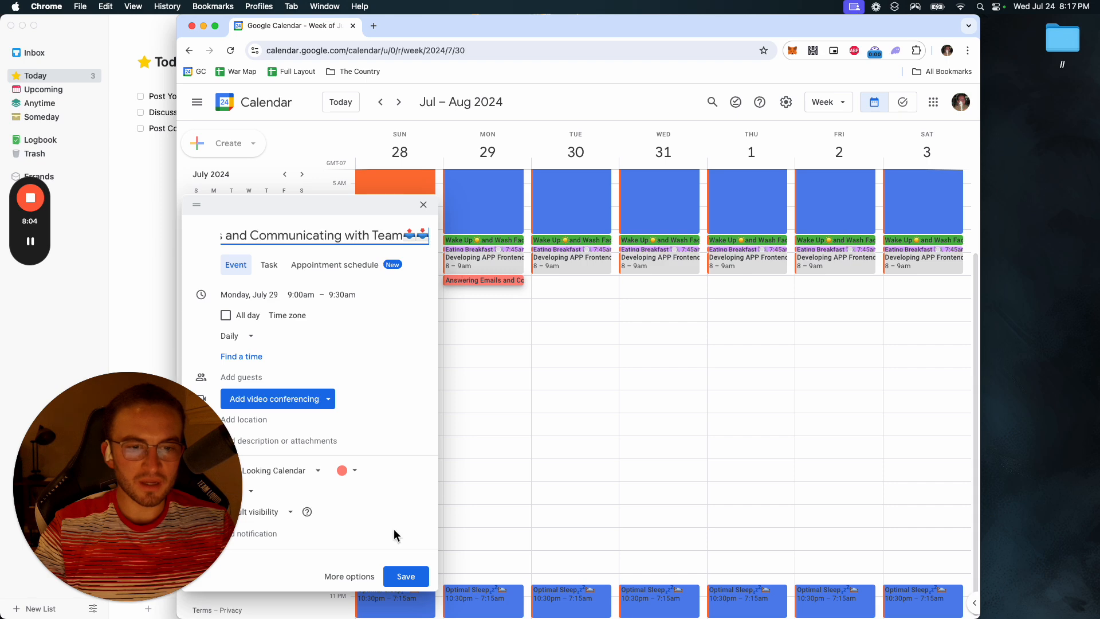
click(406, 576)
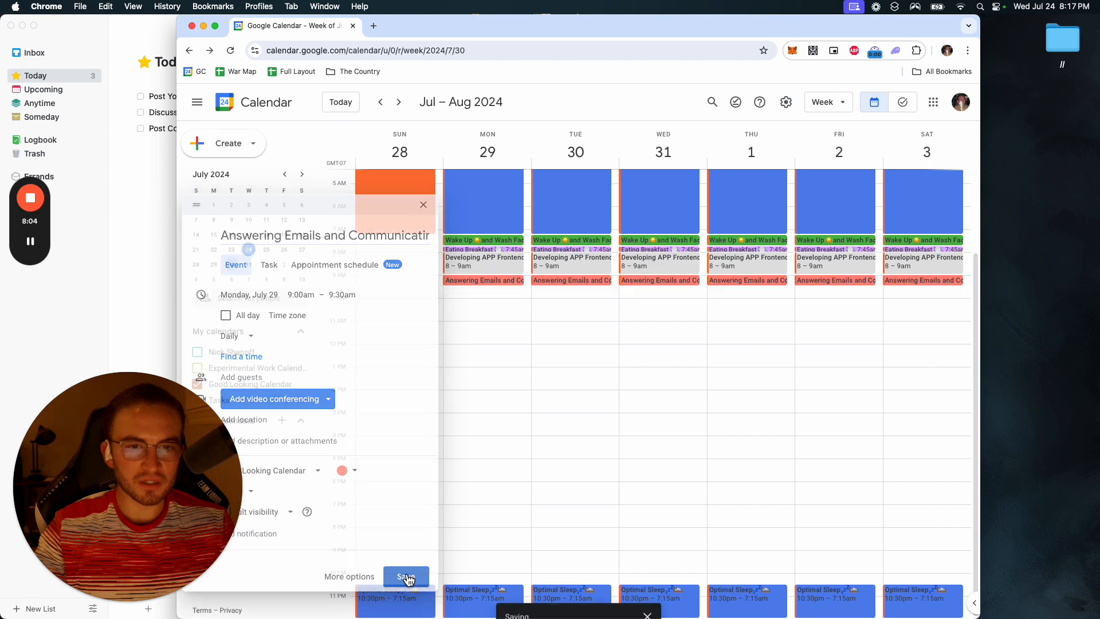
Step: Draft a Monday, July 29 event from 9:30am to 9:45am titled "Driving"
click(468, 293)
drag(472, 297, 472, 291)
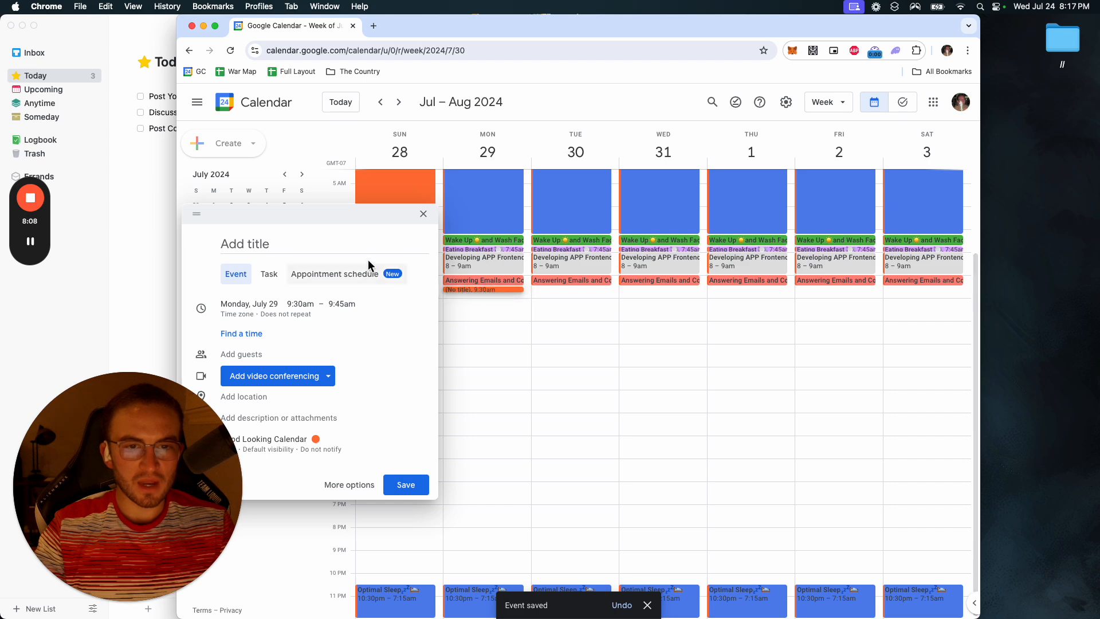
text(Dir)
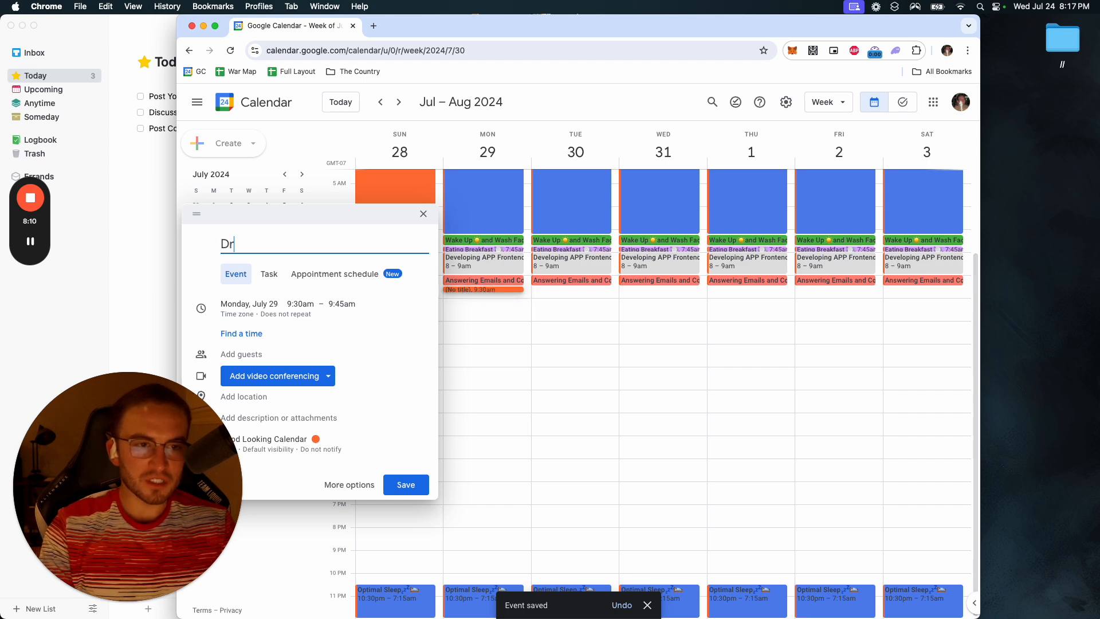
key(BackSpace)
key(BackSpace)
key(BackSpace)
key(BackSpace)
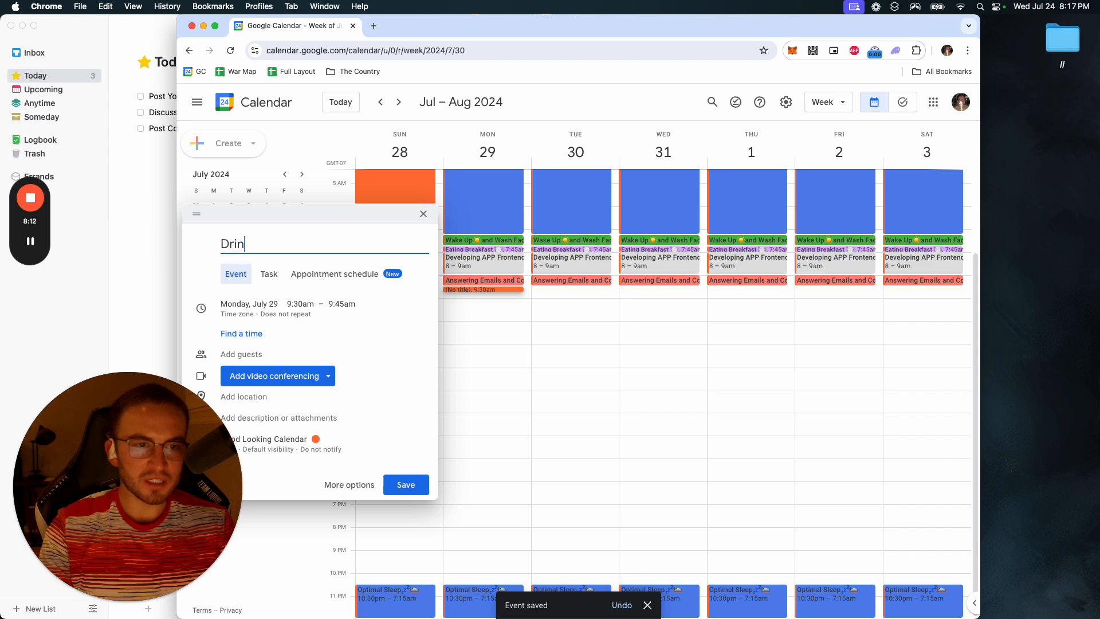
text(iving)
Step: Append a yellow car emoji, found by searching "car", to the Driving title and color the event yellow
right_click(350, 245)
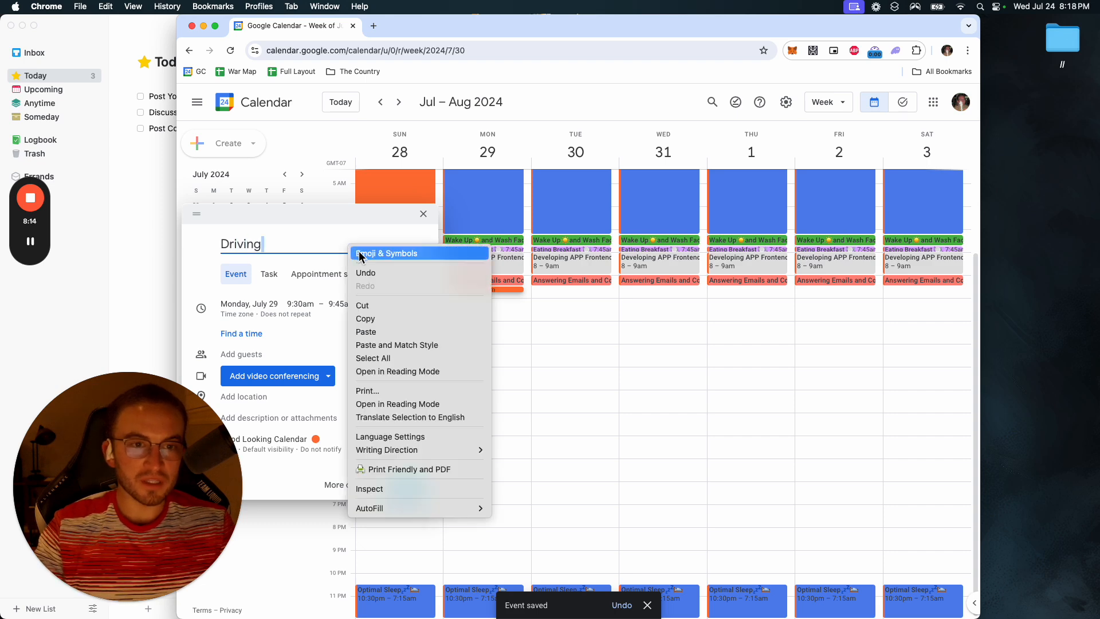
click(364, 253)
text(car)
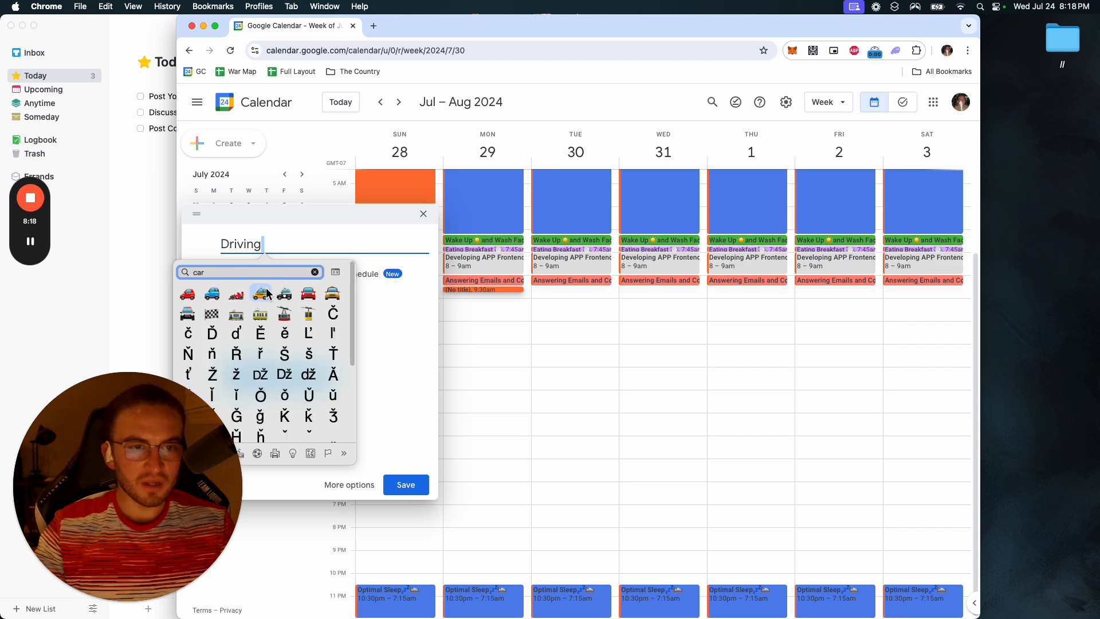
click(261, 295)
click(323, 443)
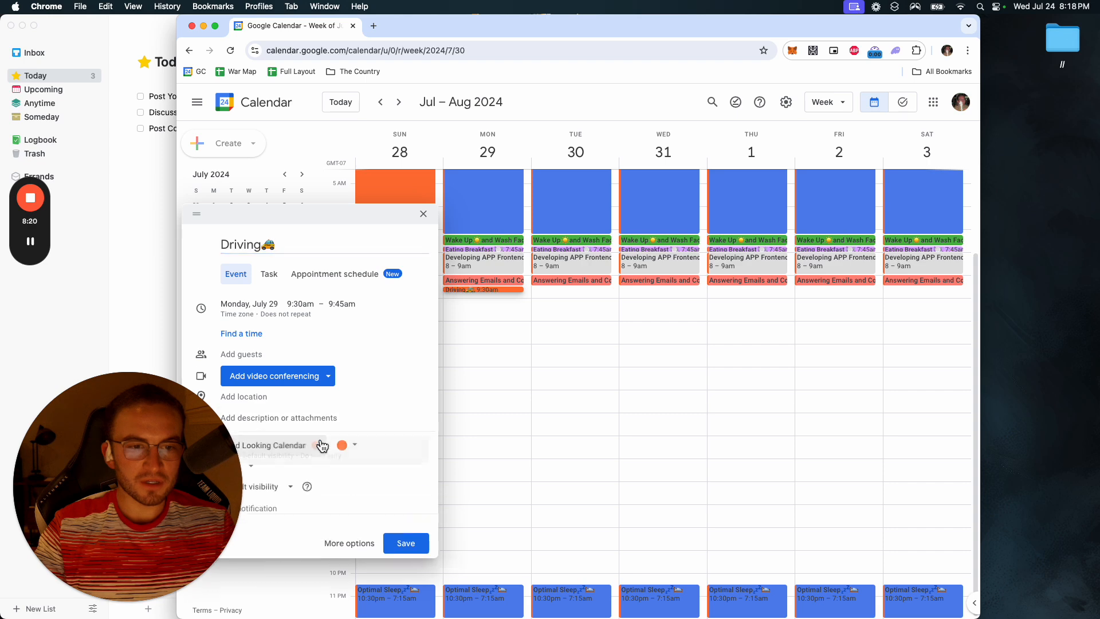
click(346, 447)
click(363, 462)
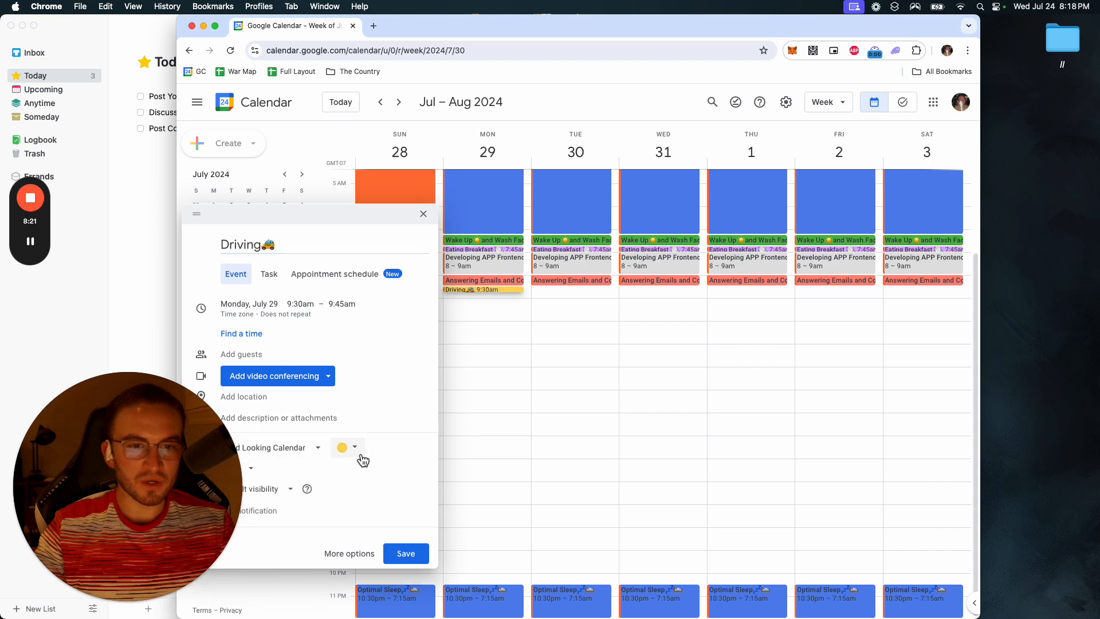
Step: Set the Driving event's end time to 9:40am and save the event
click(341, 304)
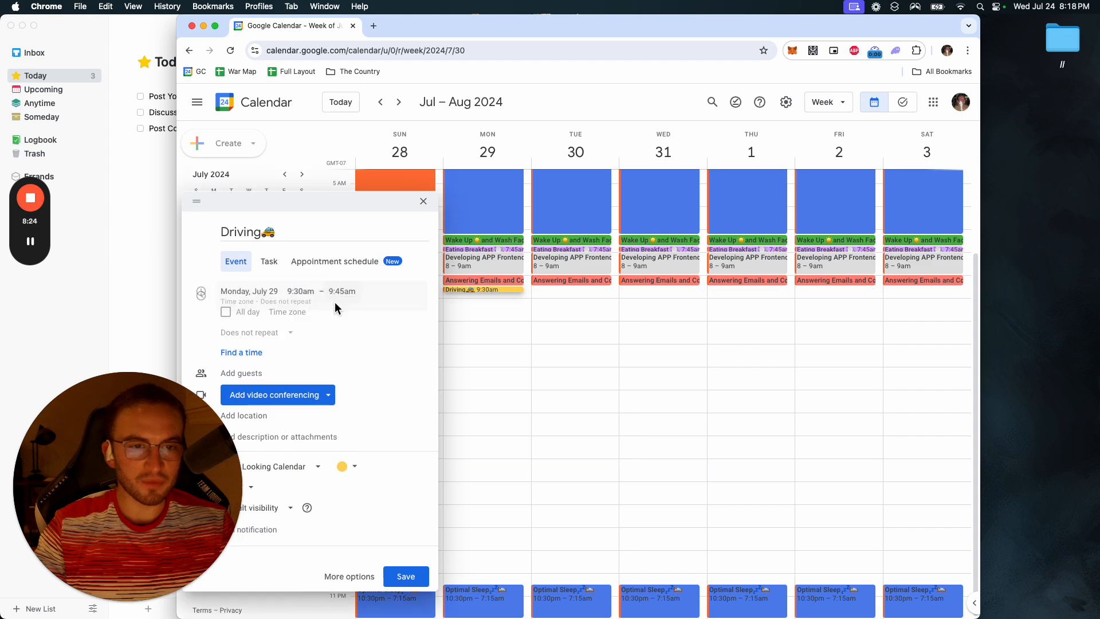
click(344, 302)
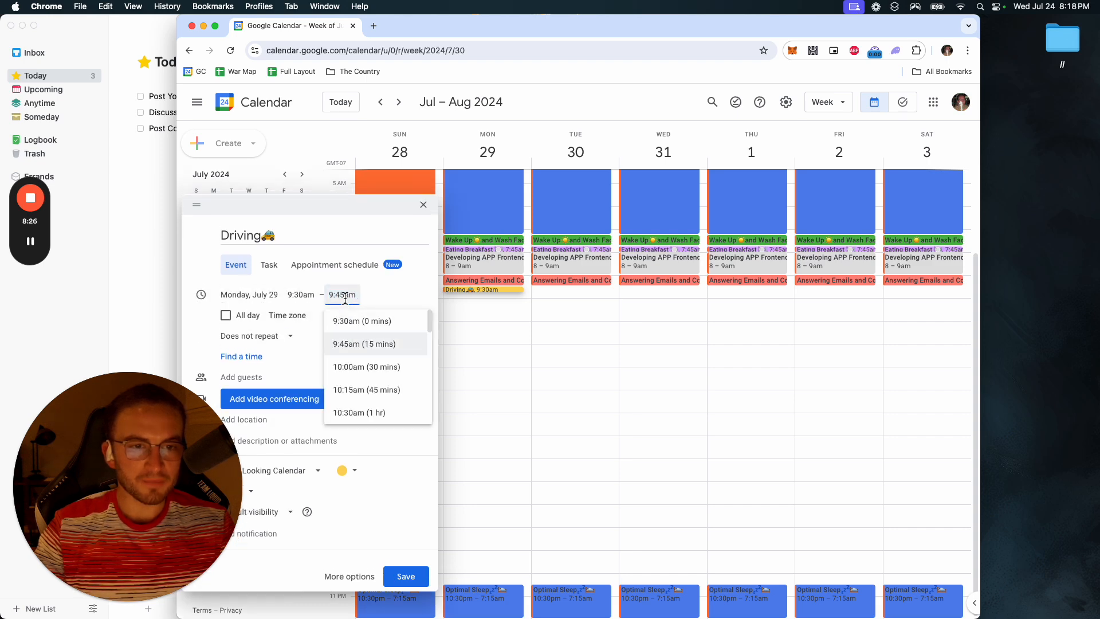
text(9:40)
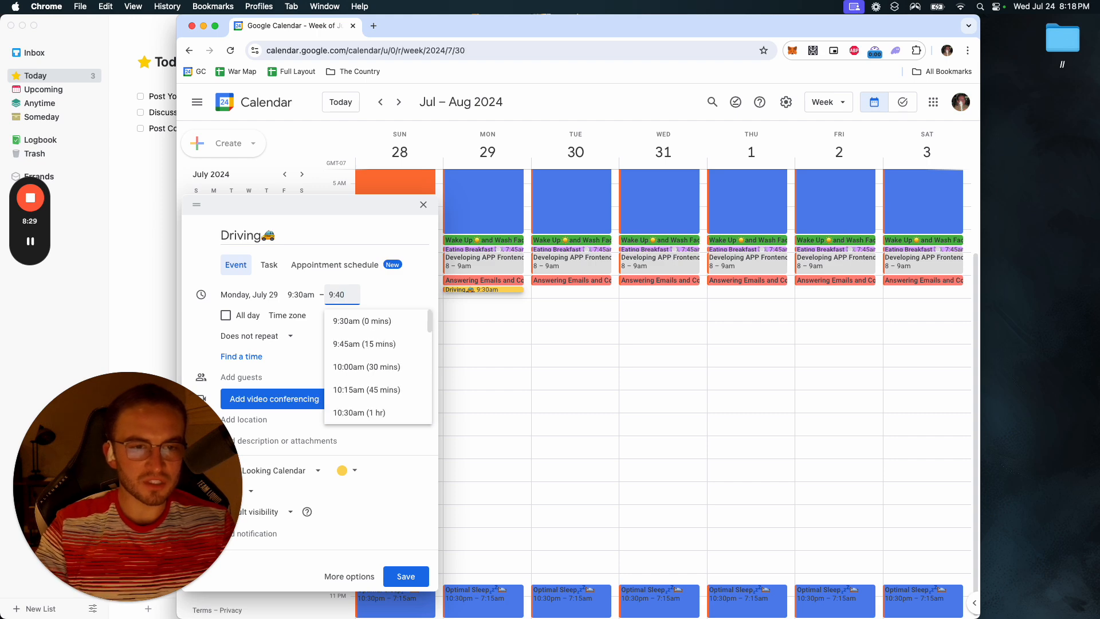
click(382, 296)
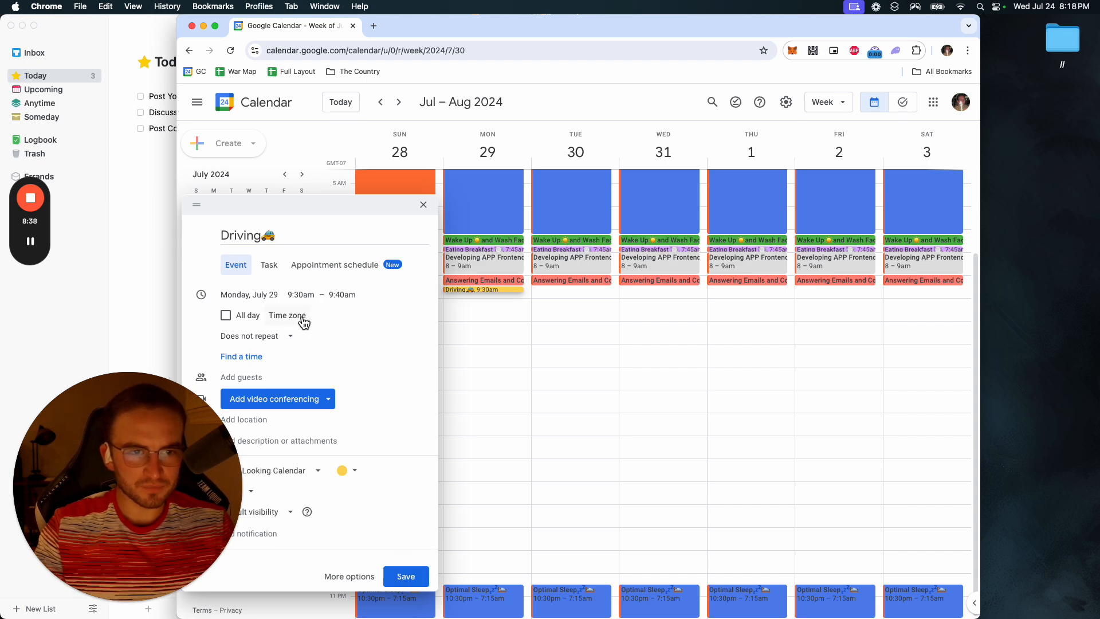
click(422, 572)
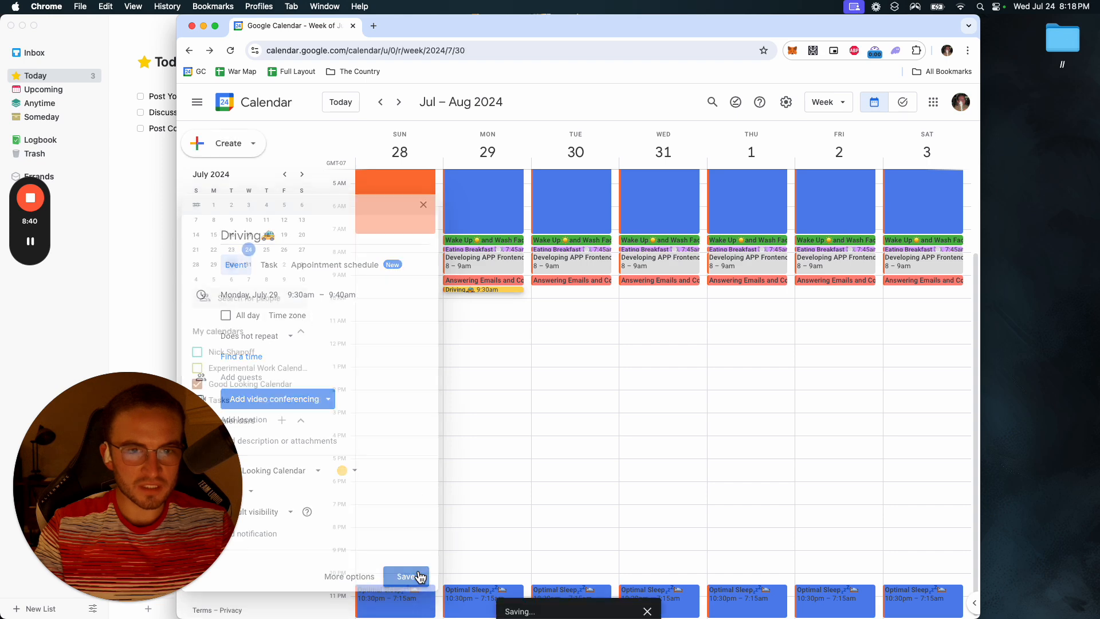
Step: Duplicate the Monday, July 29 Driving event and move the copy to start at 10:45am
click(486, 289)
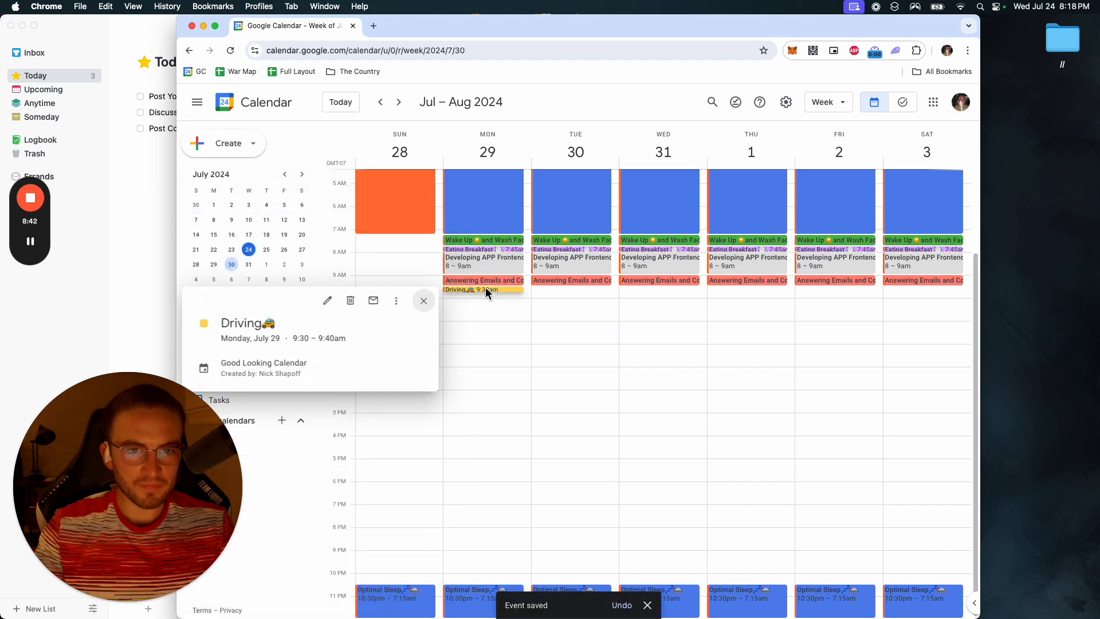
click(395, 301)
click(417, 344)
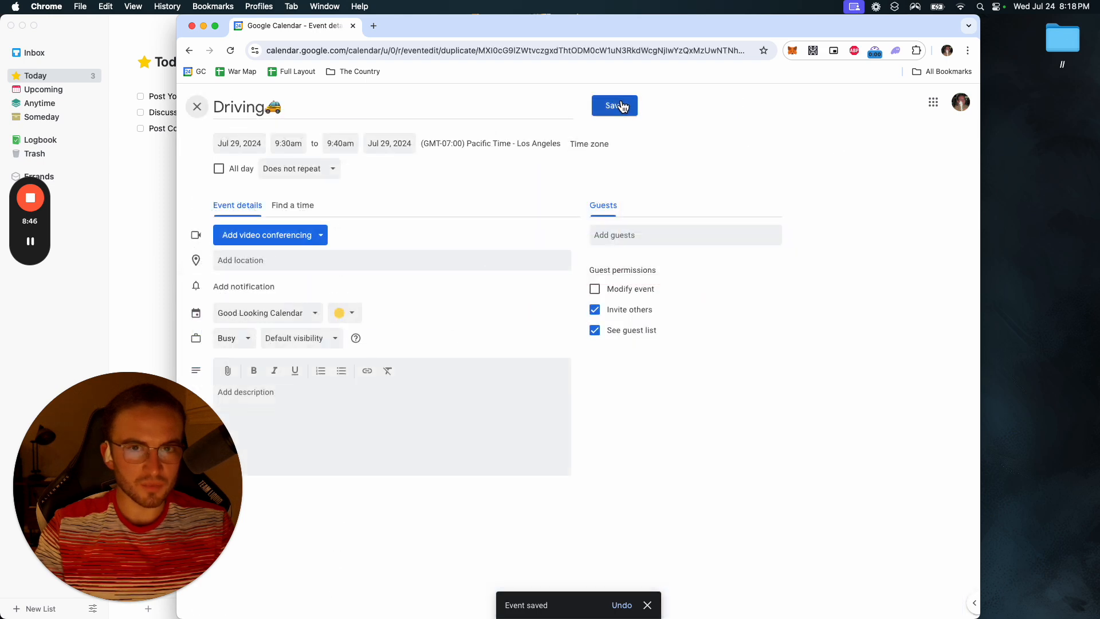
click(623, 106)
drag(498, 290, 478, 301)
Step: Draft a Monday, July 29 event from 9:45am to 10:45am titled "Gym"
click(470, 302)
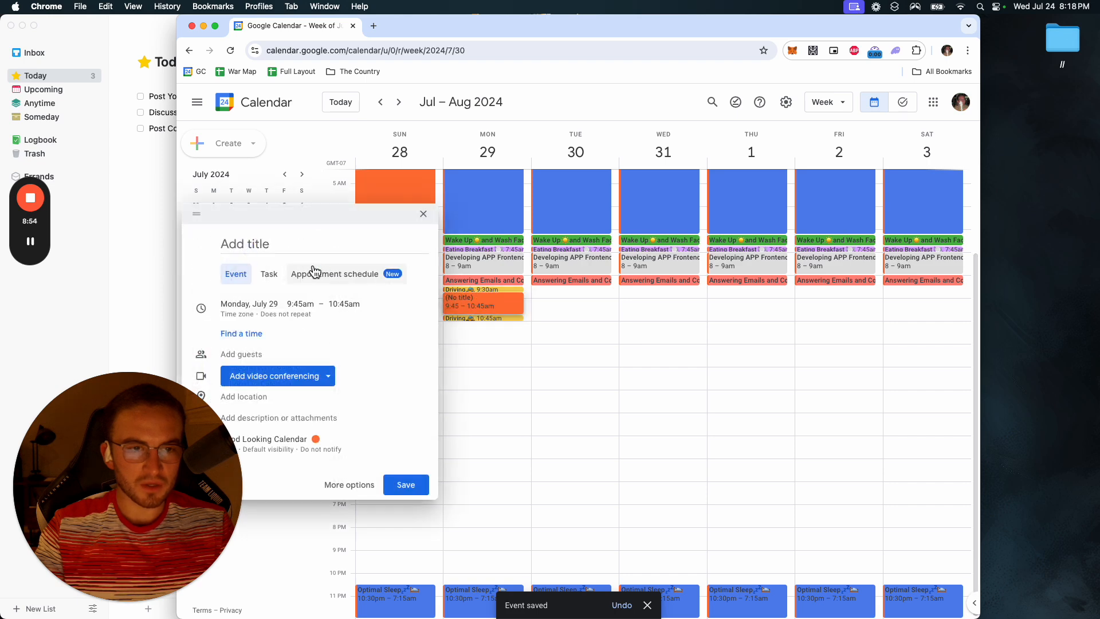
click(274, 248)
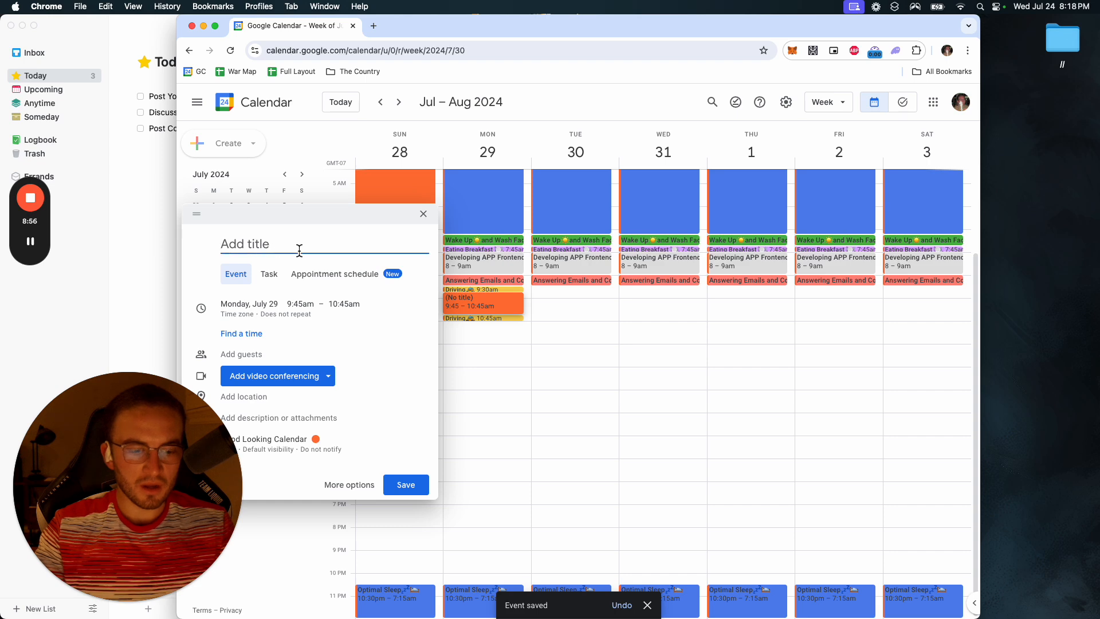
text(GY)
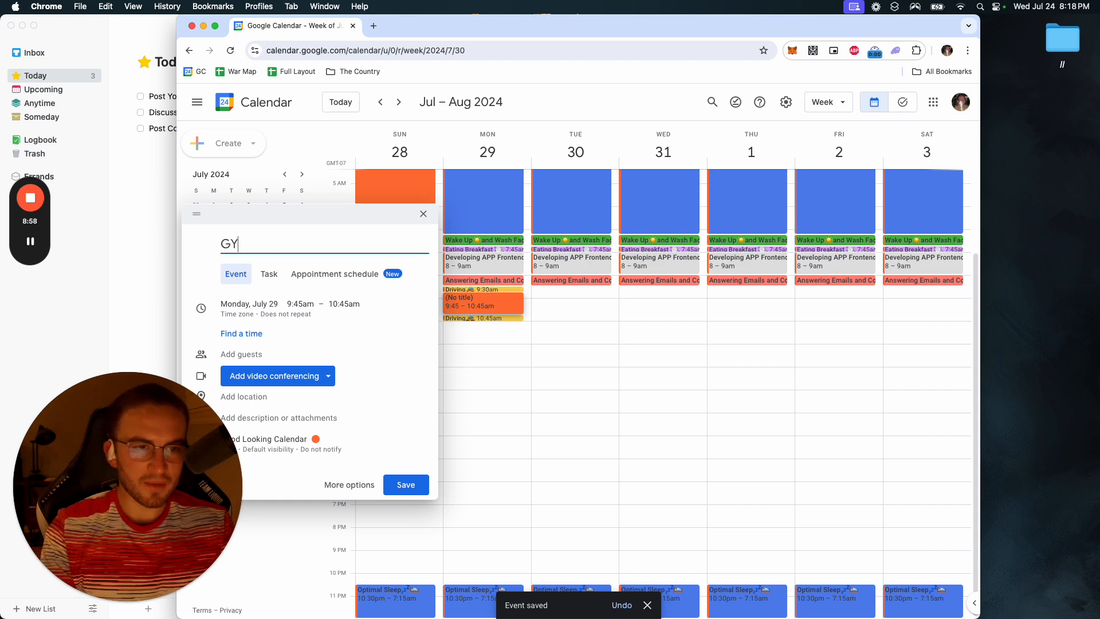
text(ymni)
key(BackSpace)
key(BackSpace)
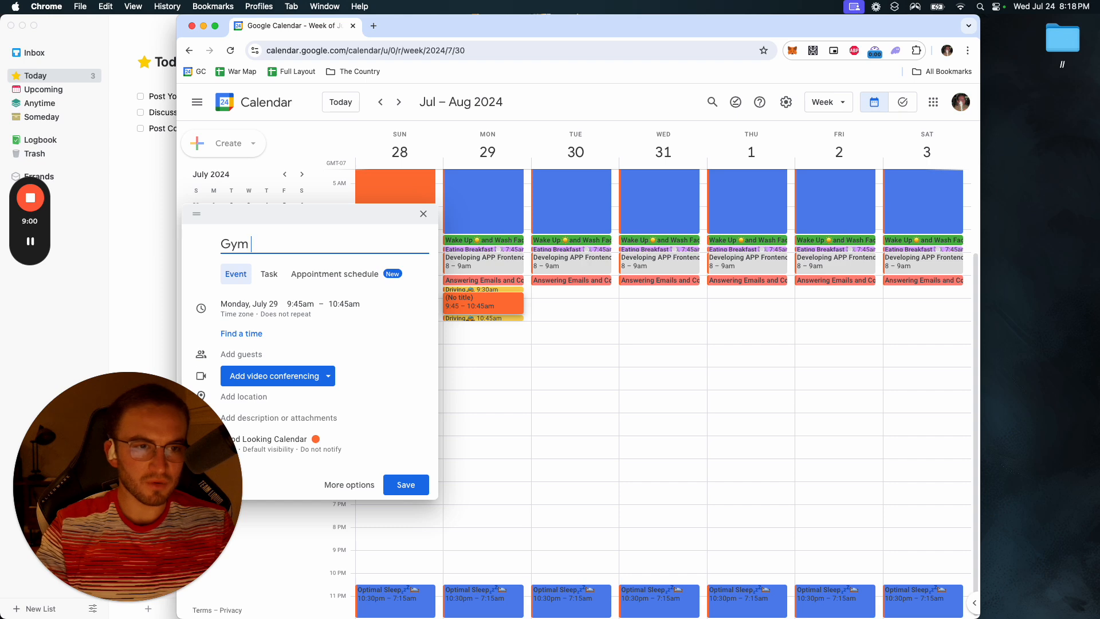
Step: Append a weightlifter emoji, found by searching "weights", to the end of the Gym title
right_click(308, 247)
click(325, 252)
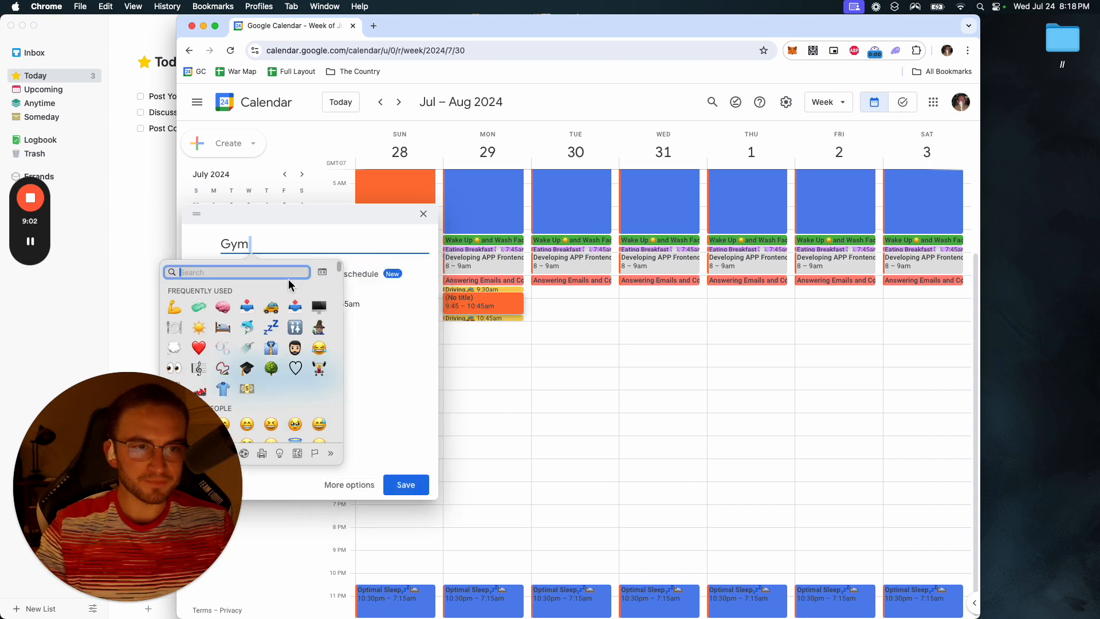
text(weights)
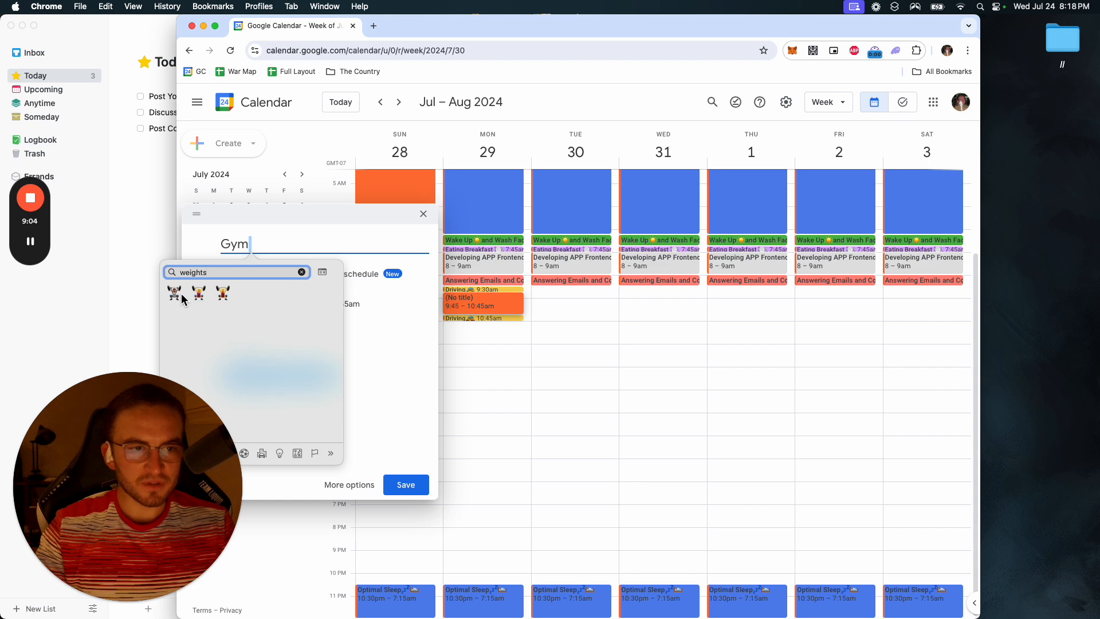
click(175, 293)
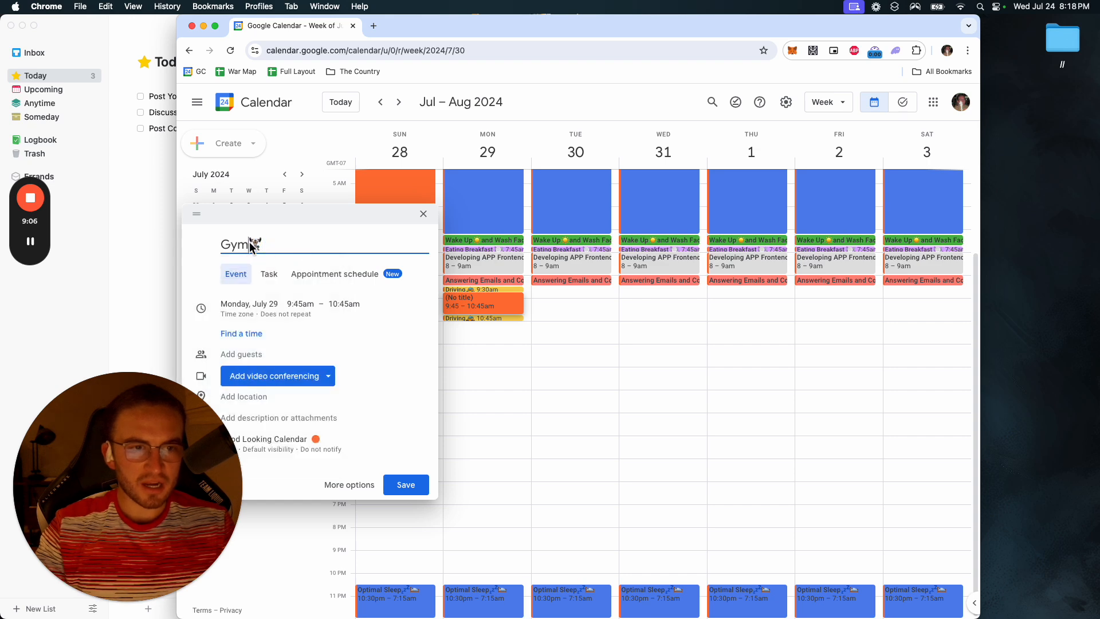
Step: Add the flexed biceps emoji from the frequently used ones after the weightlifter in the Gym title, and save the event
right_click(282, 247)
click(308, 251)
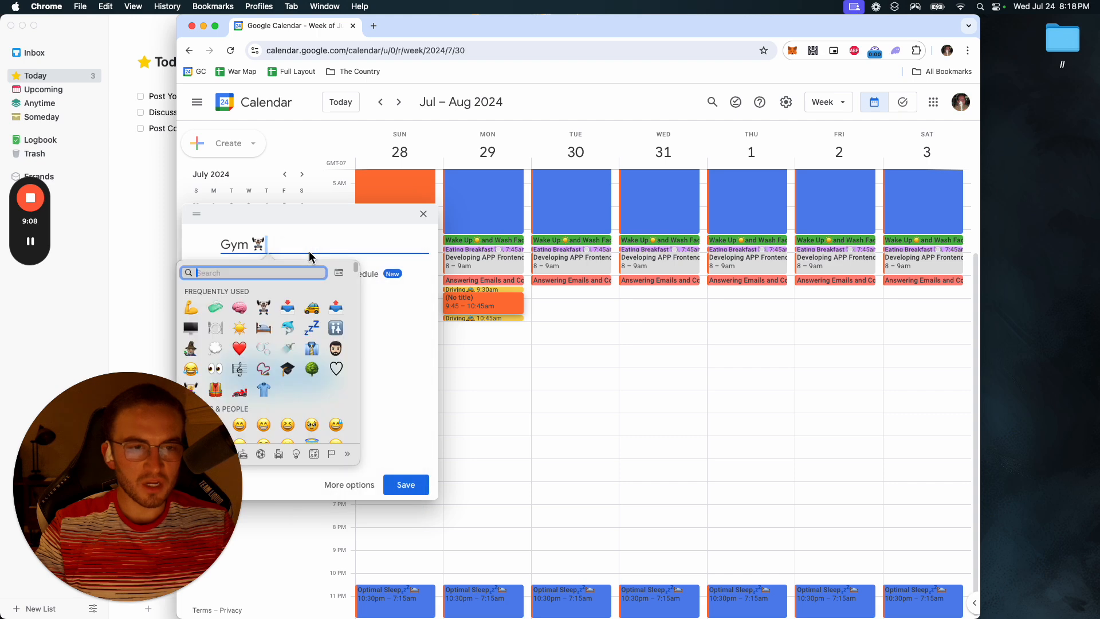
text(weights)
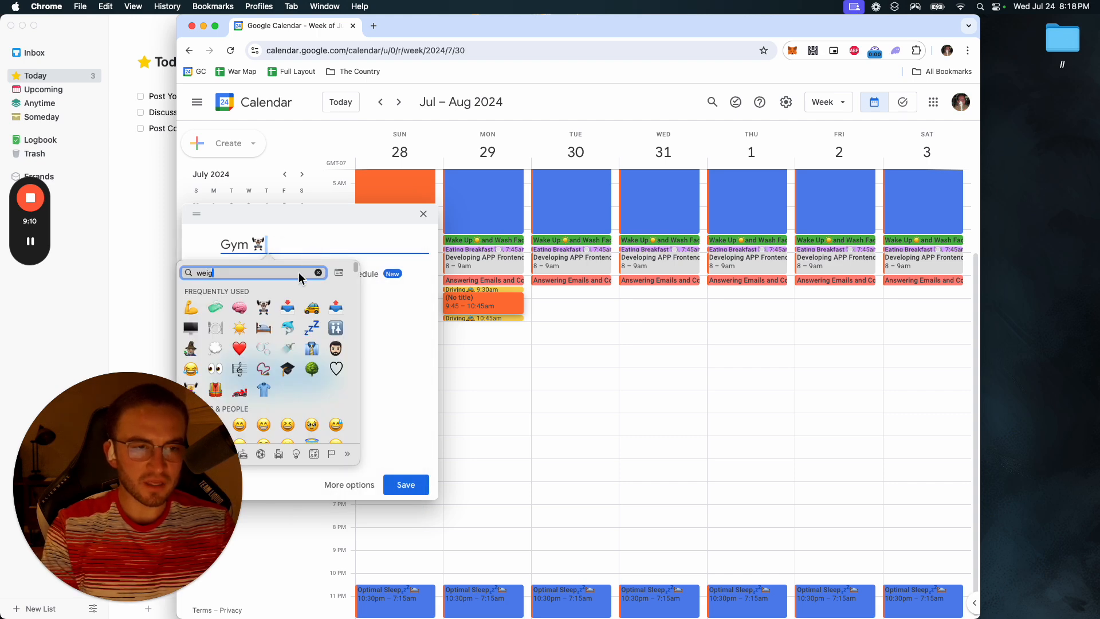
key(BackSpace)
key(BackSpace)
key(BackSpace)
key(BackSpace)
key(BackSpace)
key(BackSpace)
key(BackSpace)
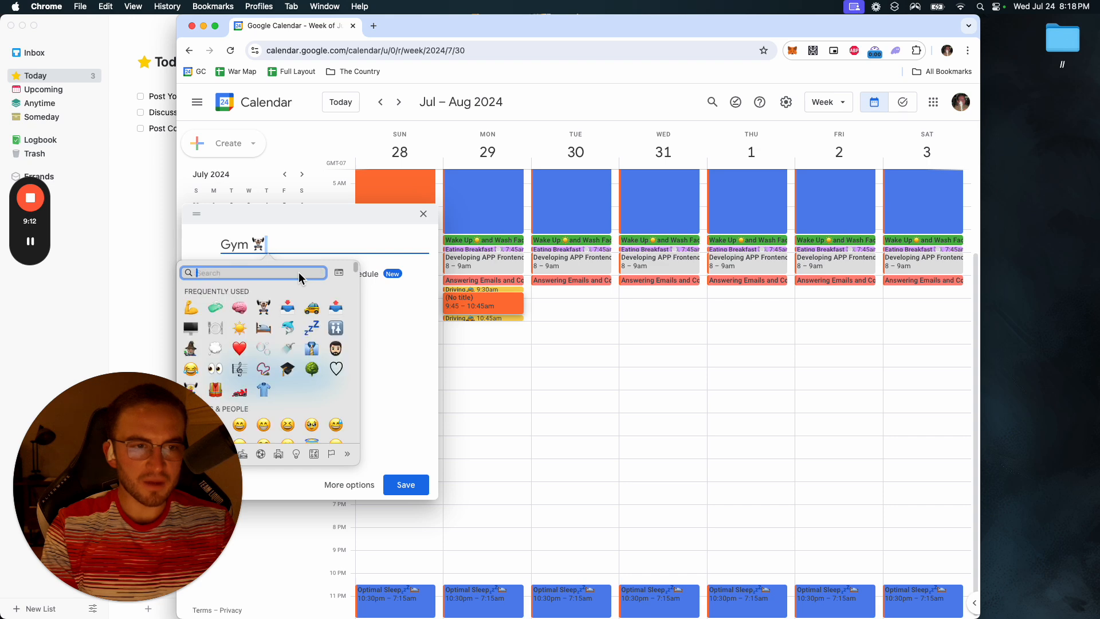
click(191, 308)
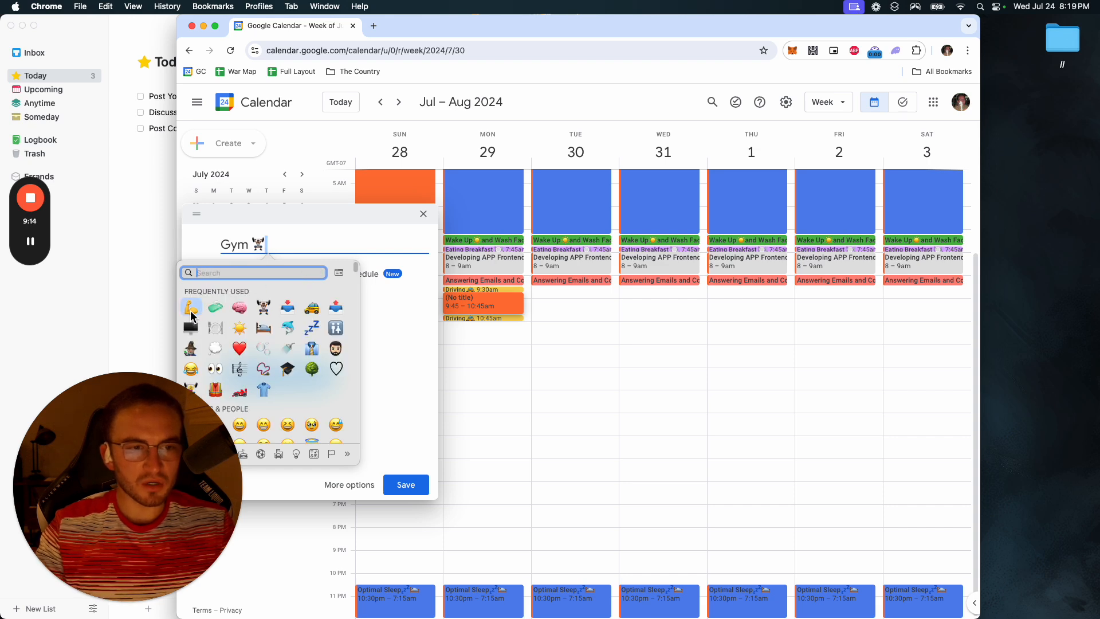
click(408, 485)
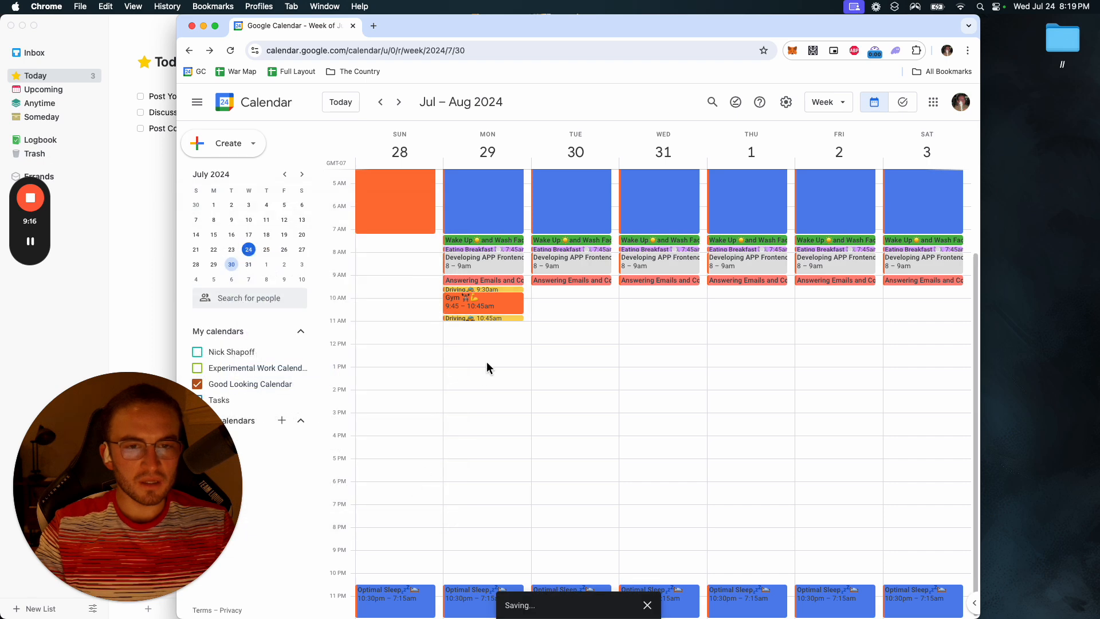
Step: Open the saved Gym event for full editing and change its color to blue
click(492, 302)
click(327, 282)
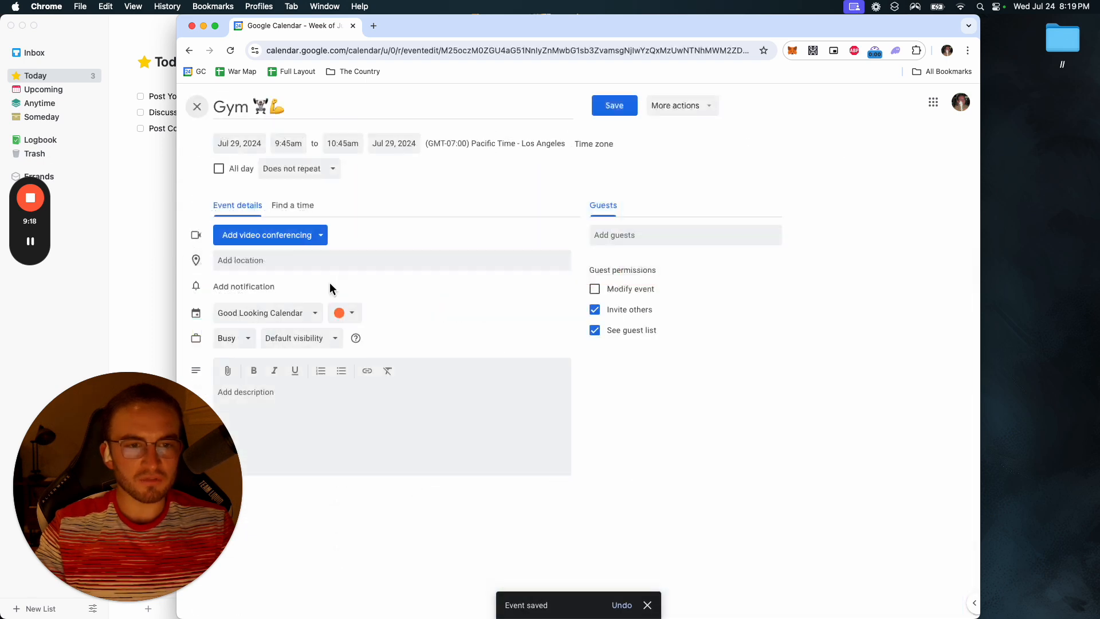
click(346, 309)
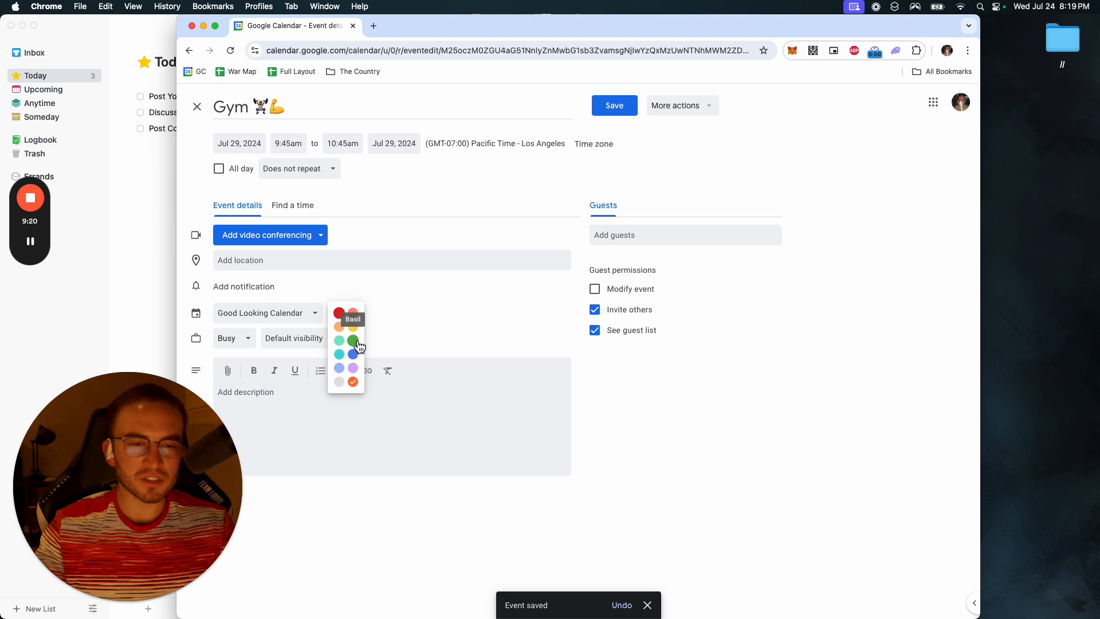
click(353, 356)
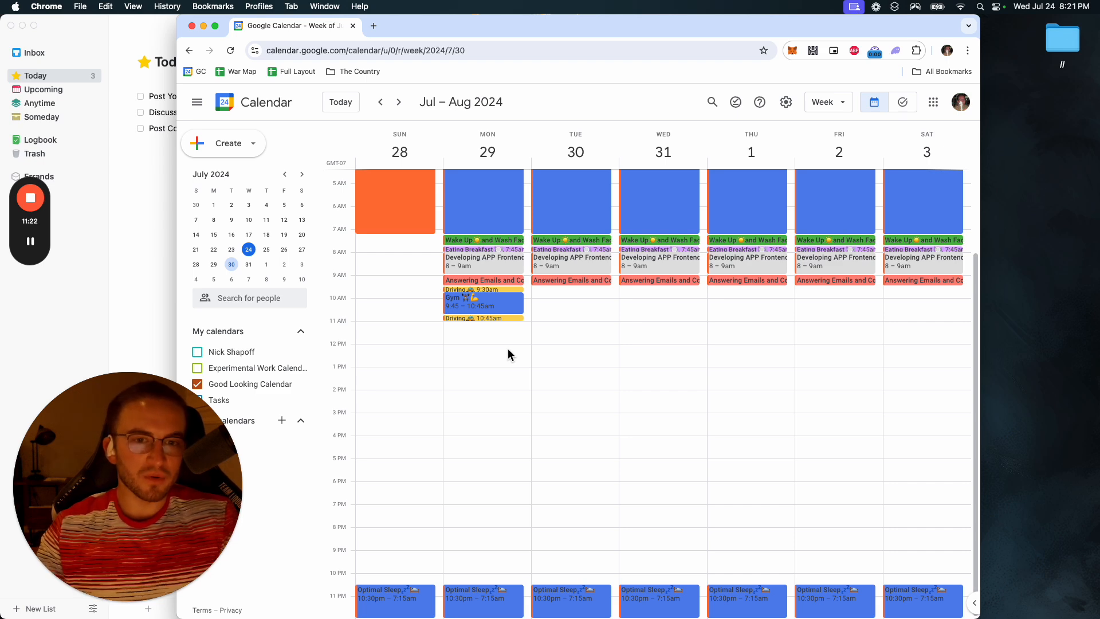
Step: Create and save a Monday, July 29 event from 11:00am to 11:30am titled "Shower, Recovery Meal", and open its details
click(483, 338)
mouse_move(485, 340)
mouse_down()
mouse_move(482, 352)
mouse_move(480, 332)
mouse_up()
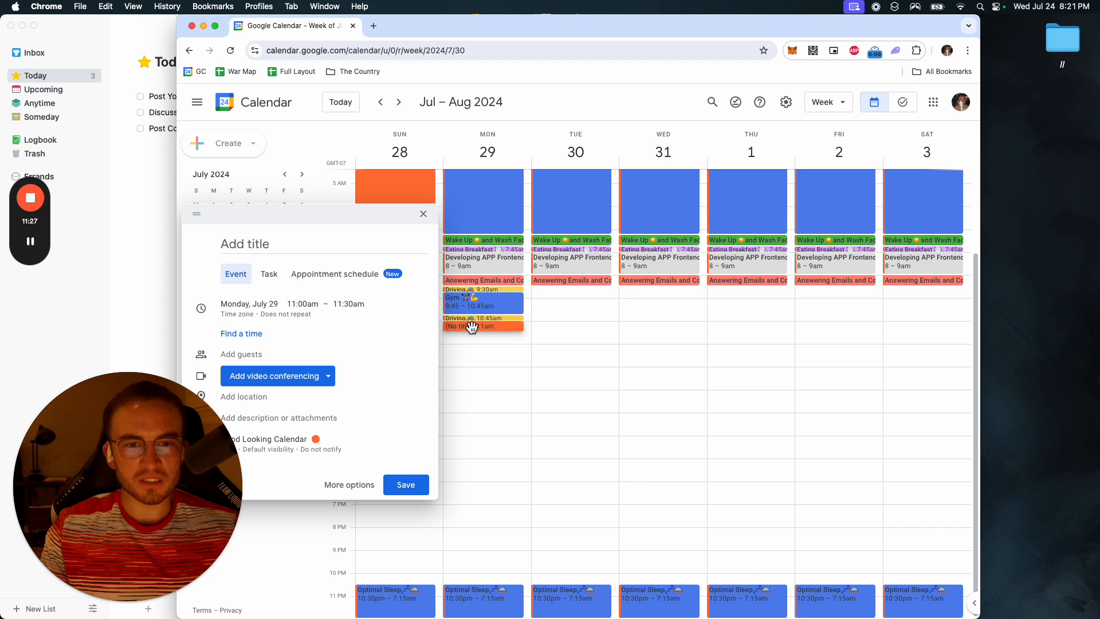
click(342, 245)
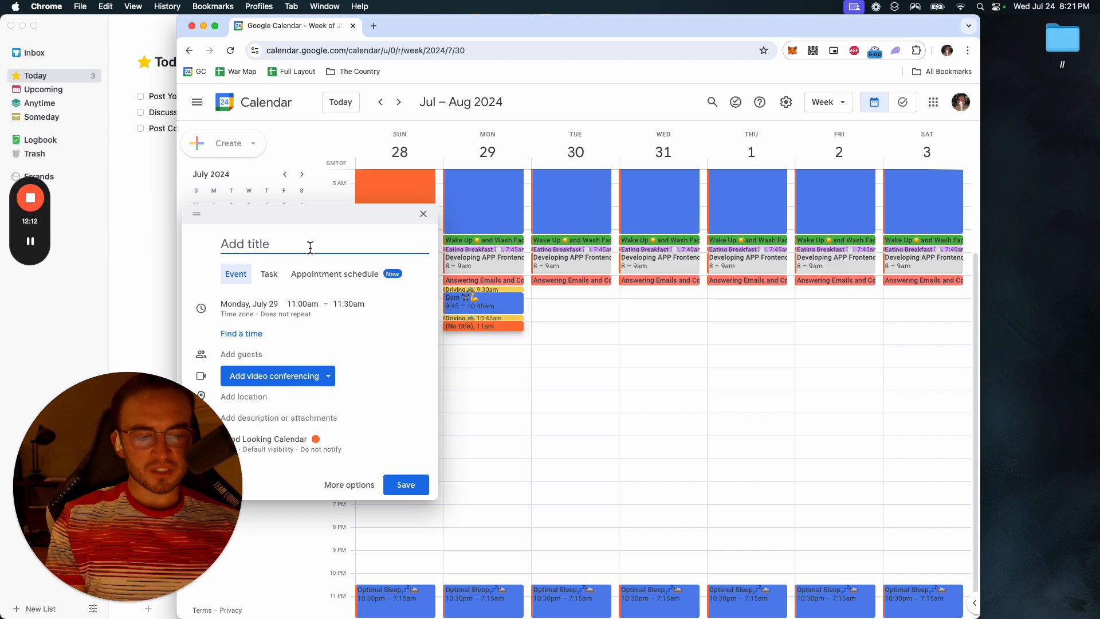
text(Showe)
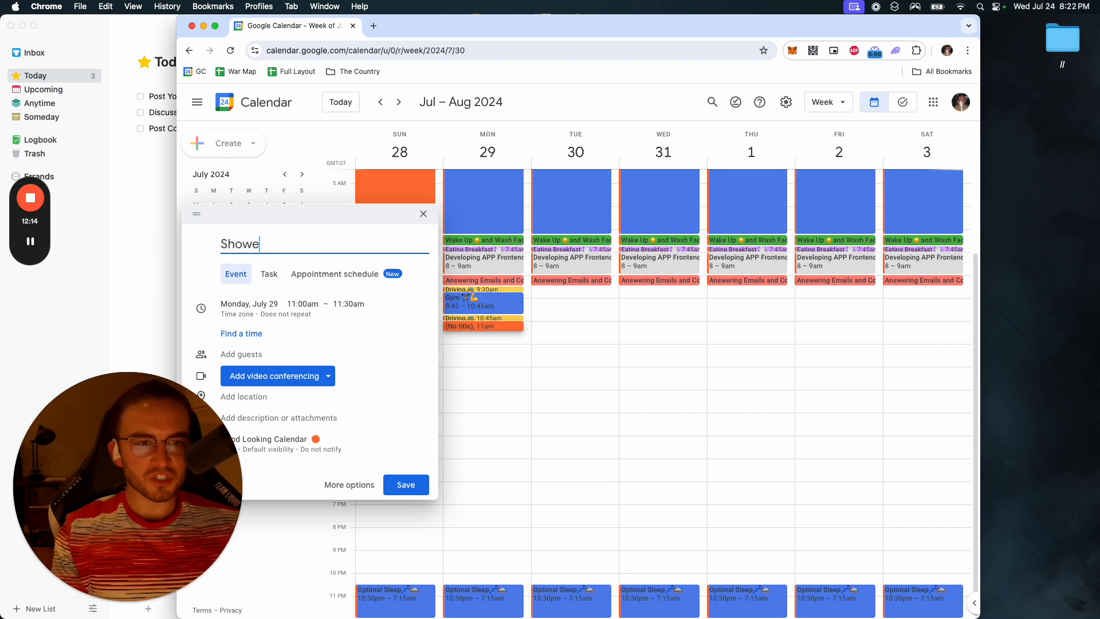
text(r, Recover)
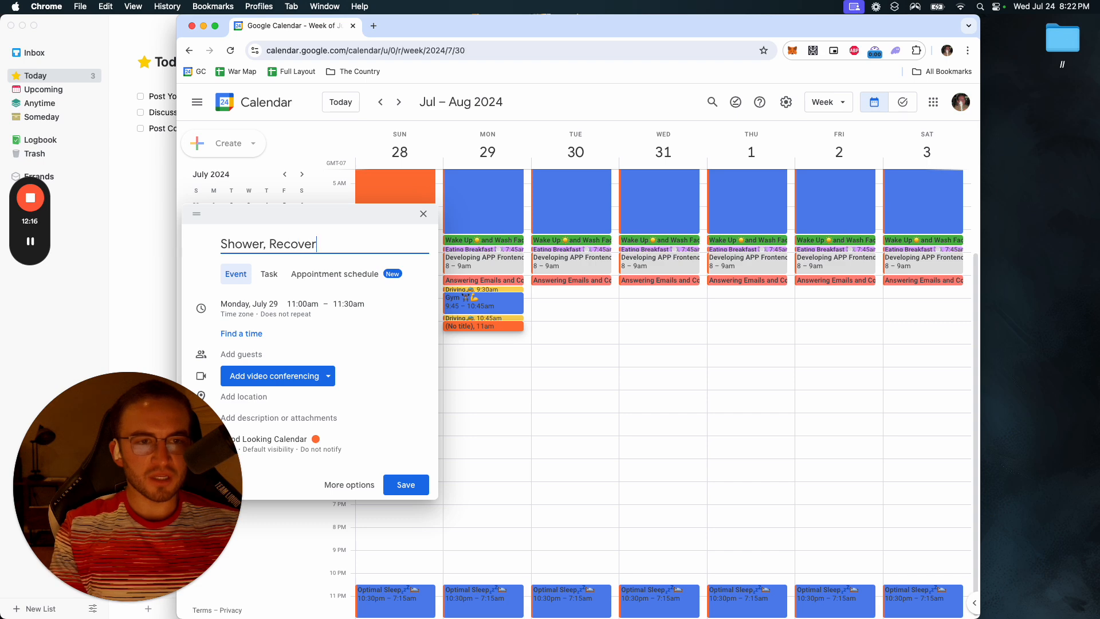
text(y Meal)
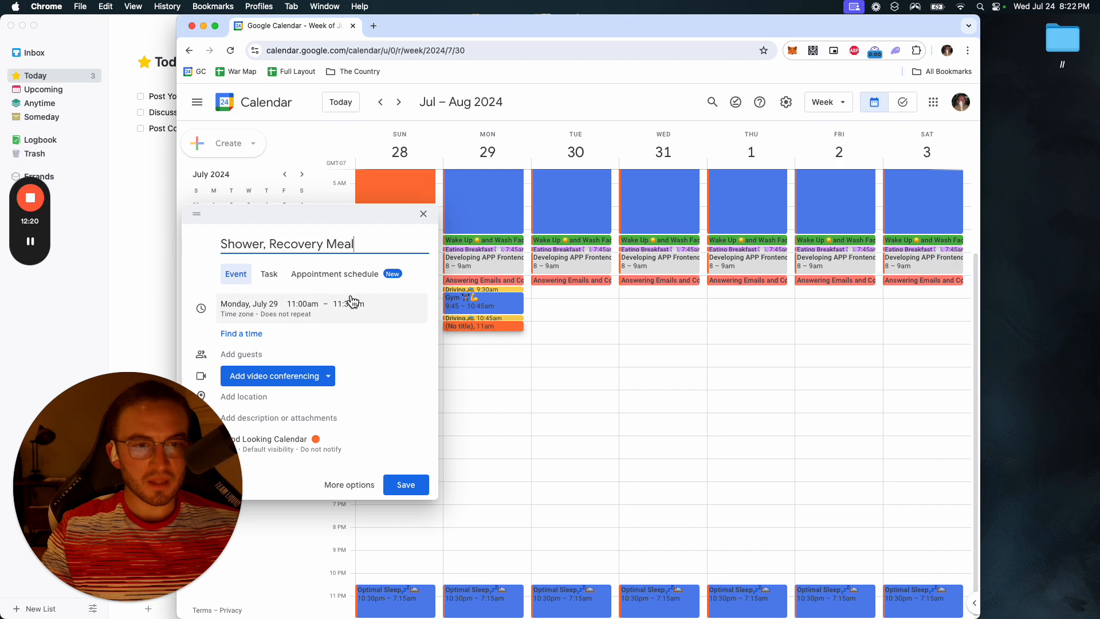
click(406, 485)
click(486, 325)
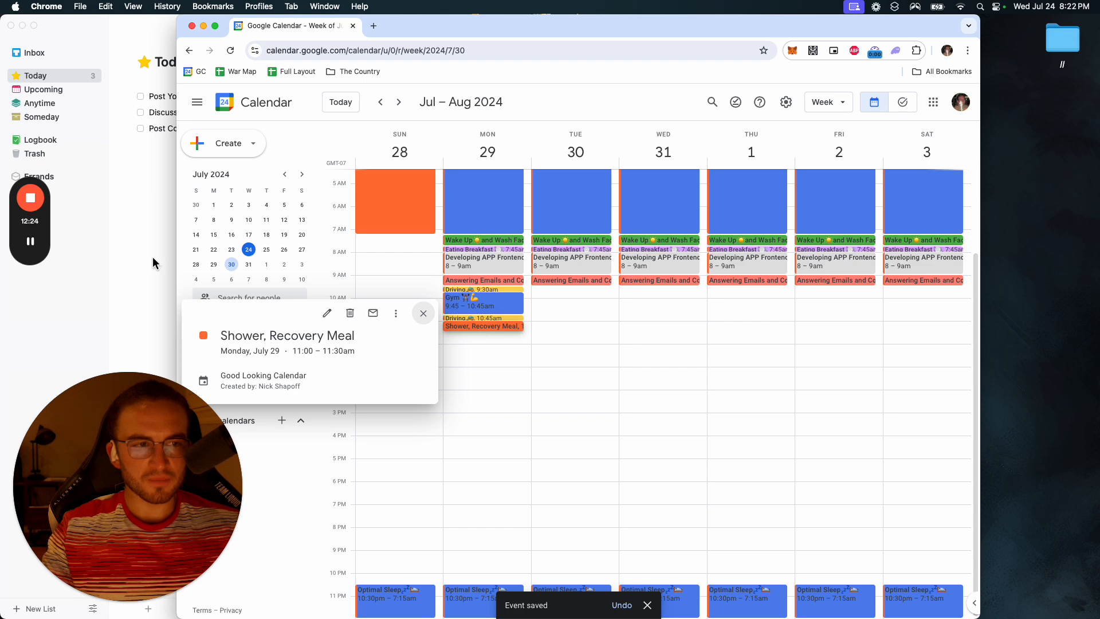
click(36, 247)
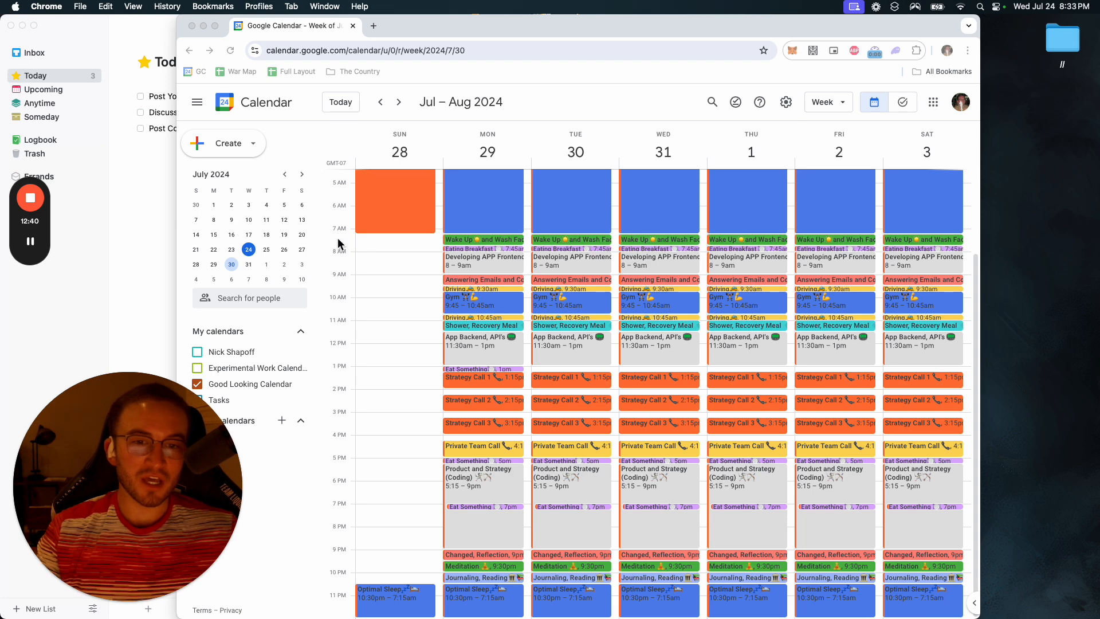
Step: Make the Monday, July 29 Eat Something event from 1:00pm to 1:15pm repeat daily and save it
click(476, 372)
click(477, 370)
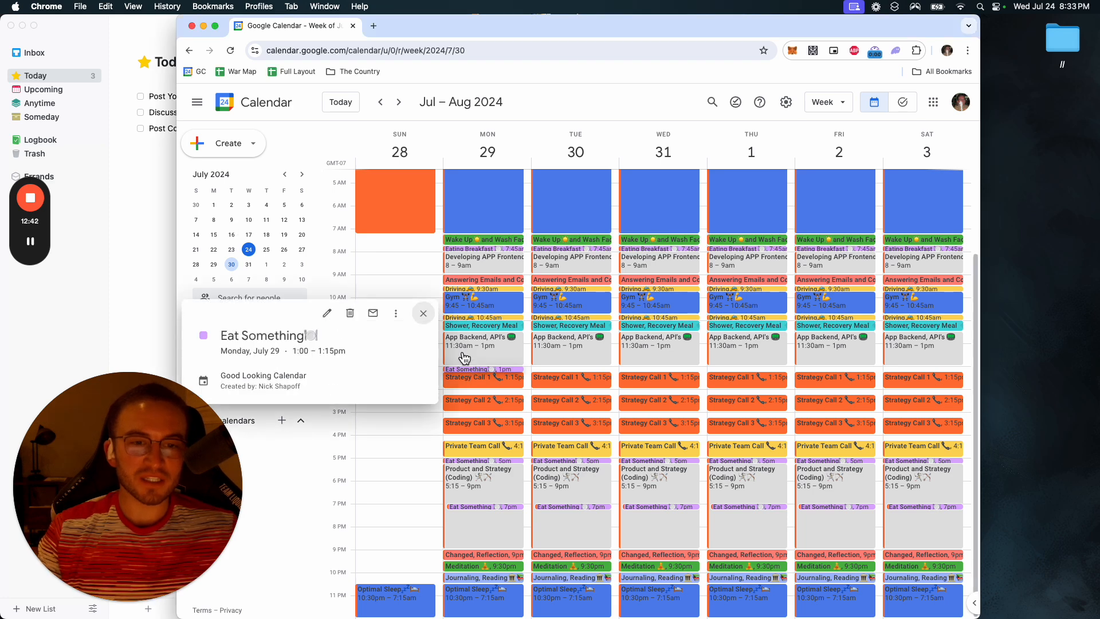
click(396, 313)
click(364, 336)
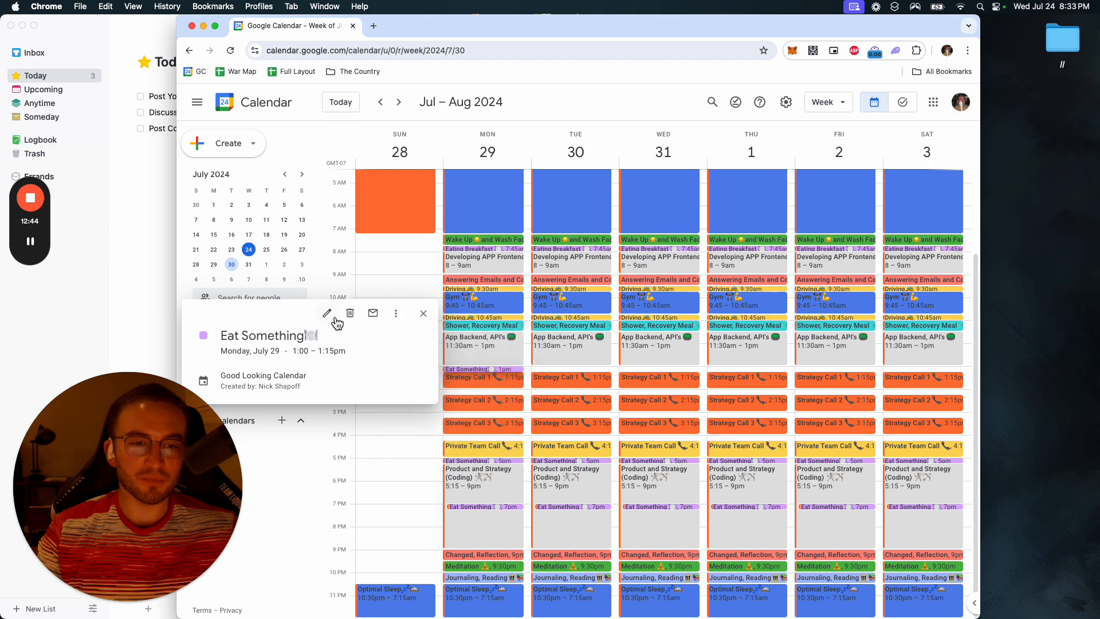
click(330, 315)
click(311, 172)
click(309, 215)
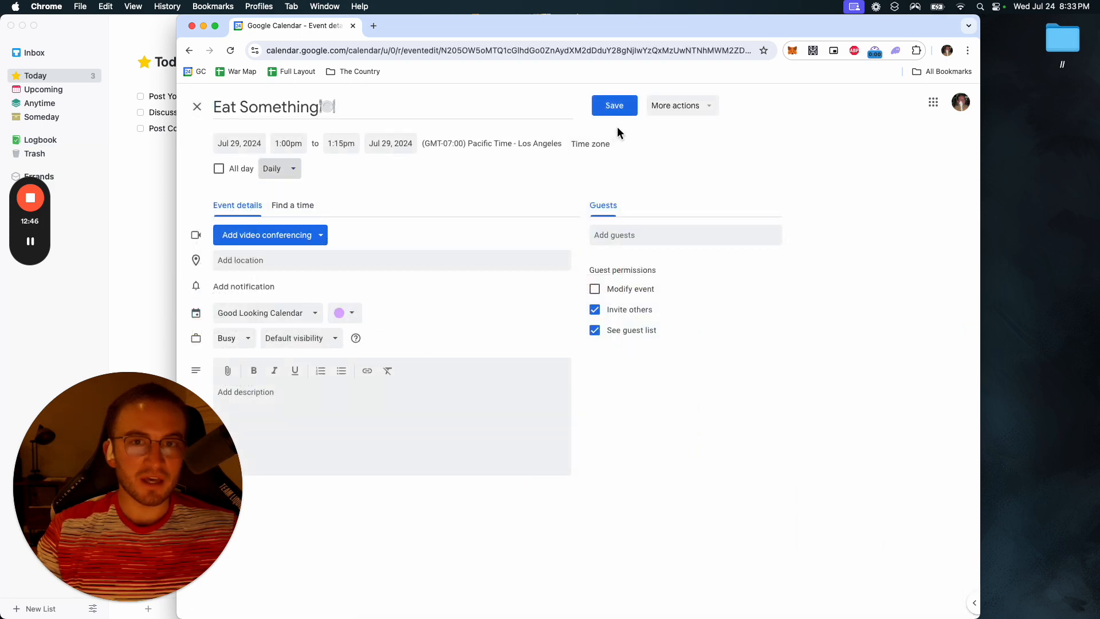
click(616, 107)
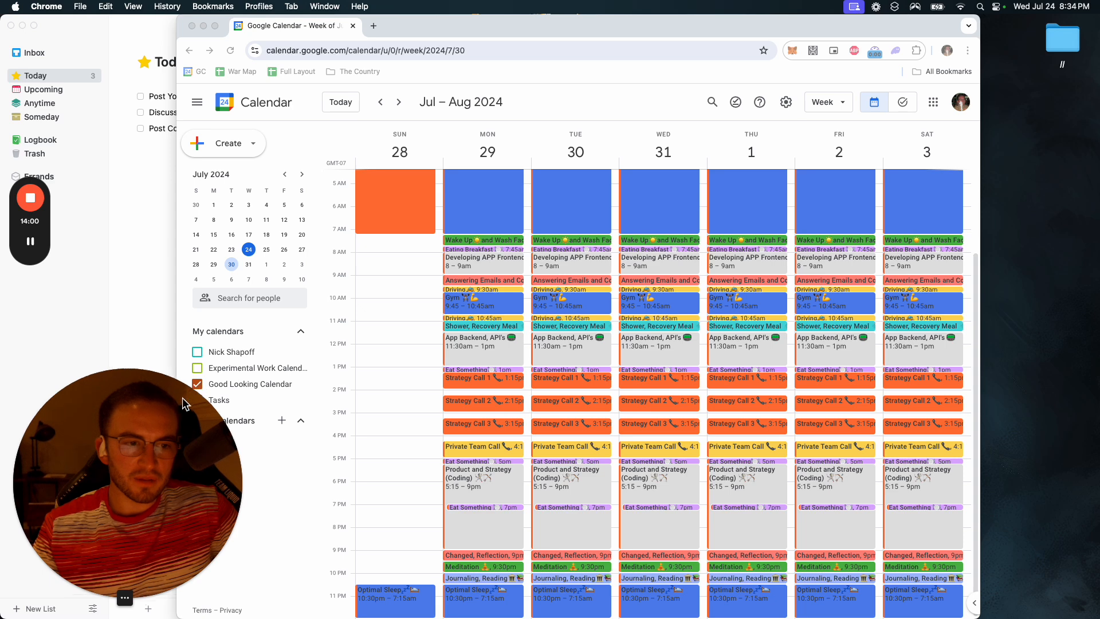
Step: Hide the Good Looking Calendar, display the Experimental Work Calendar instead, and toggle the personal calendar for comparison
drag(451, 26, 566, 26)
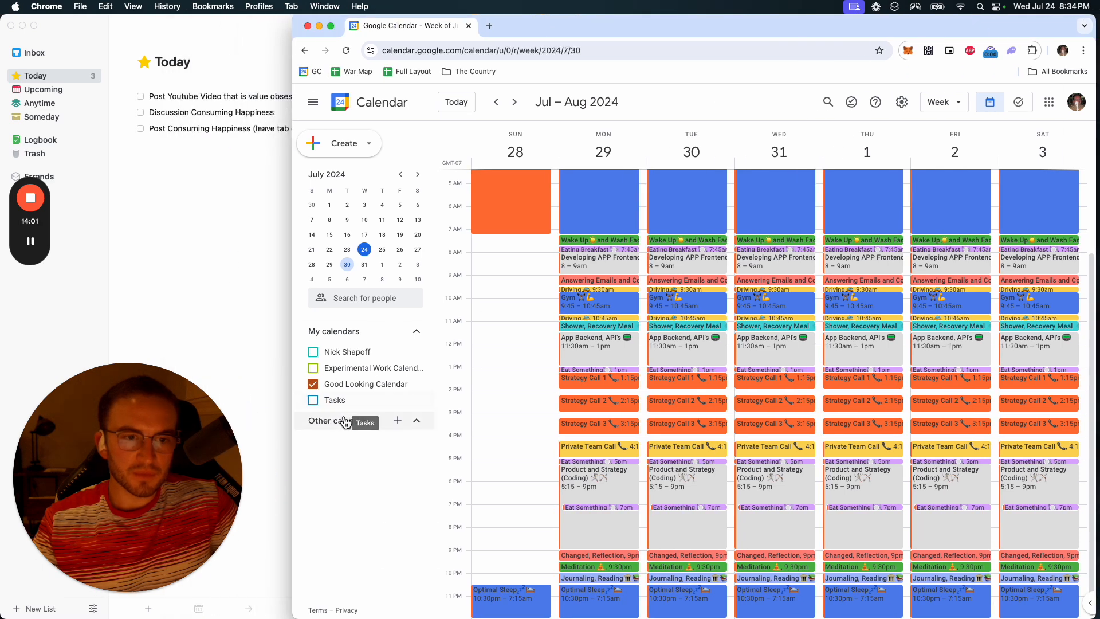
click(313, 384)
click(316, 369)
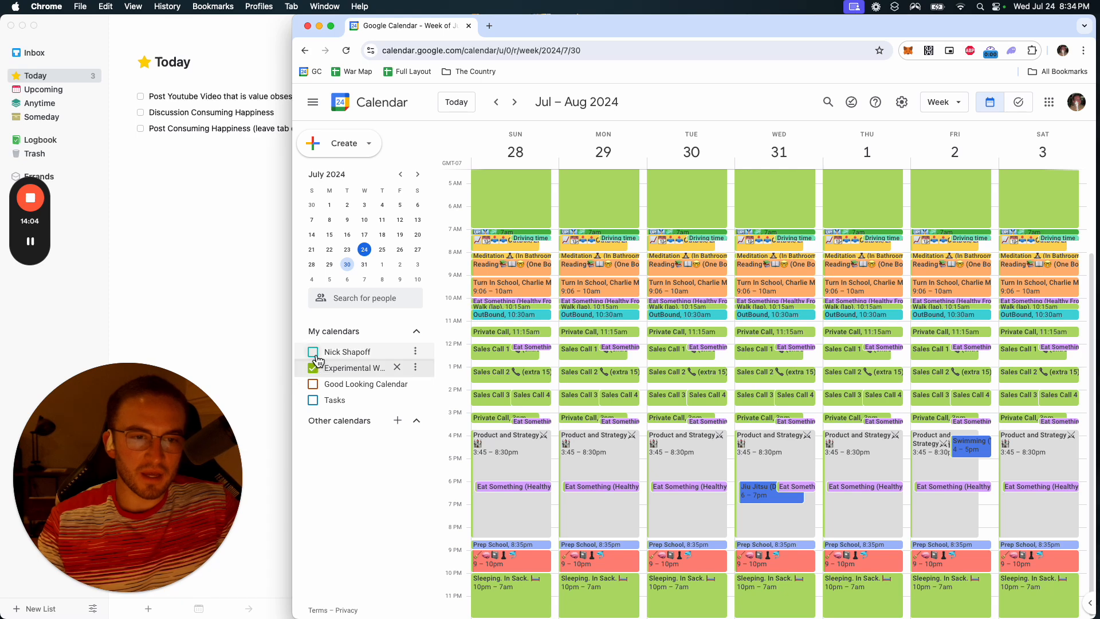
click(315, 355)
click(315, 356)
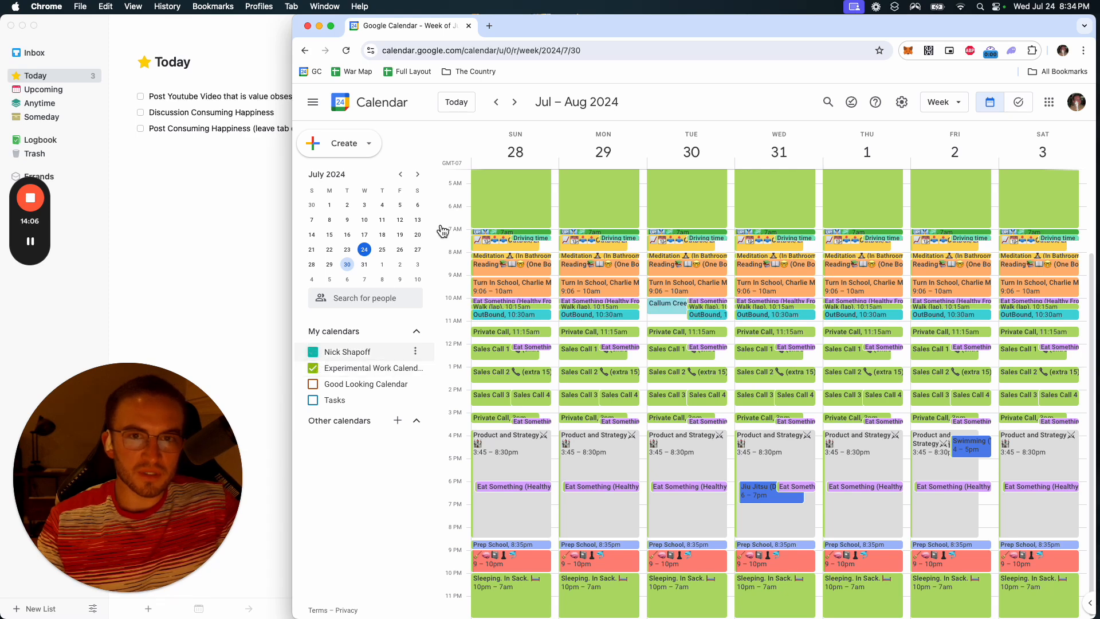
Step: Go back to the week of July 21–27 and display the personal calendar alongside the Experimental Work Calendar
click(503, 106)
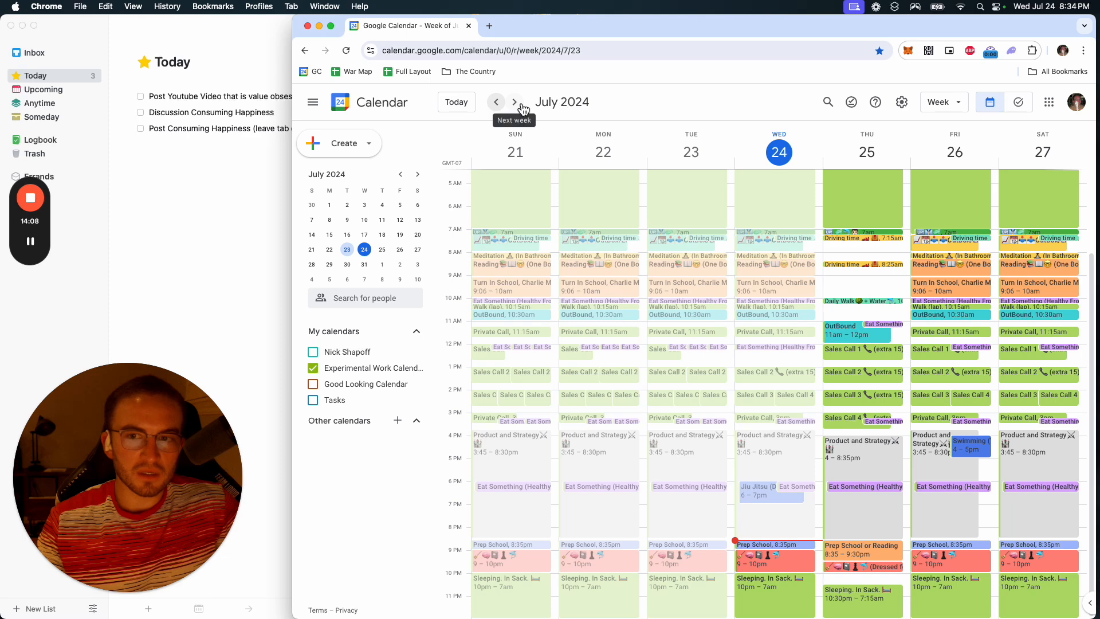
click(316, 353)
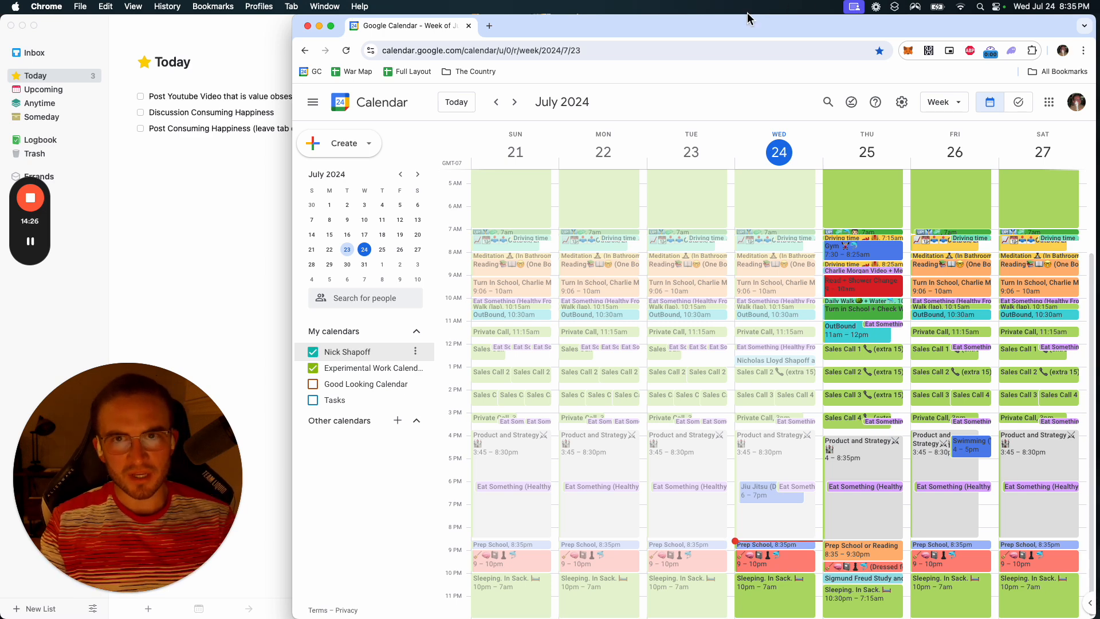
drag(727, 29, 697, 28)
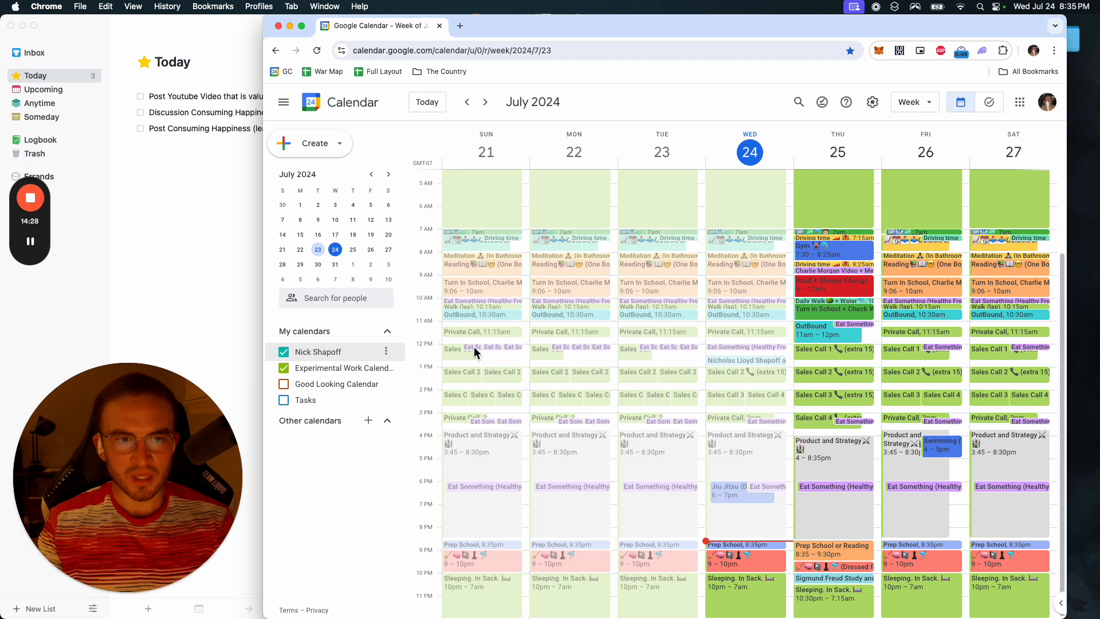